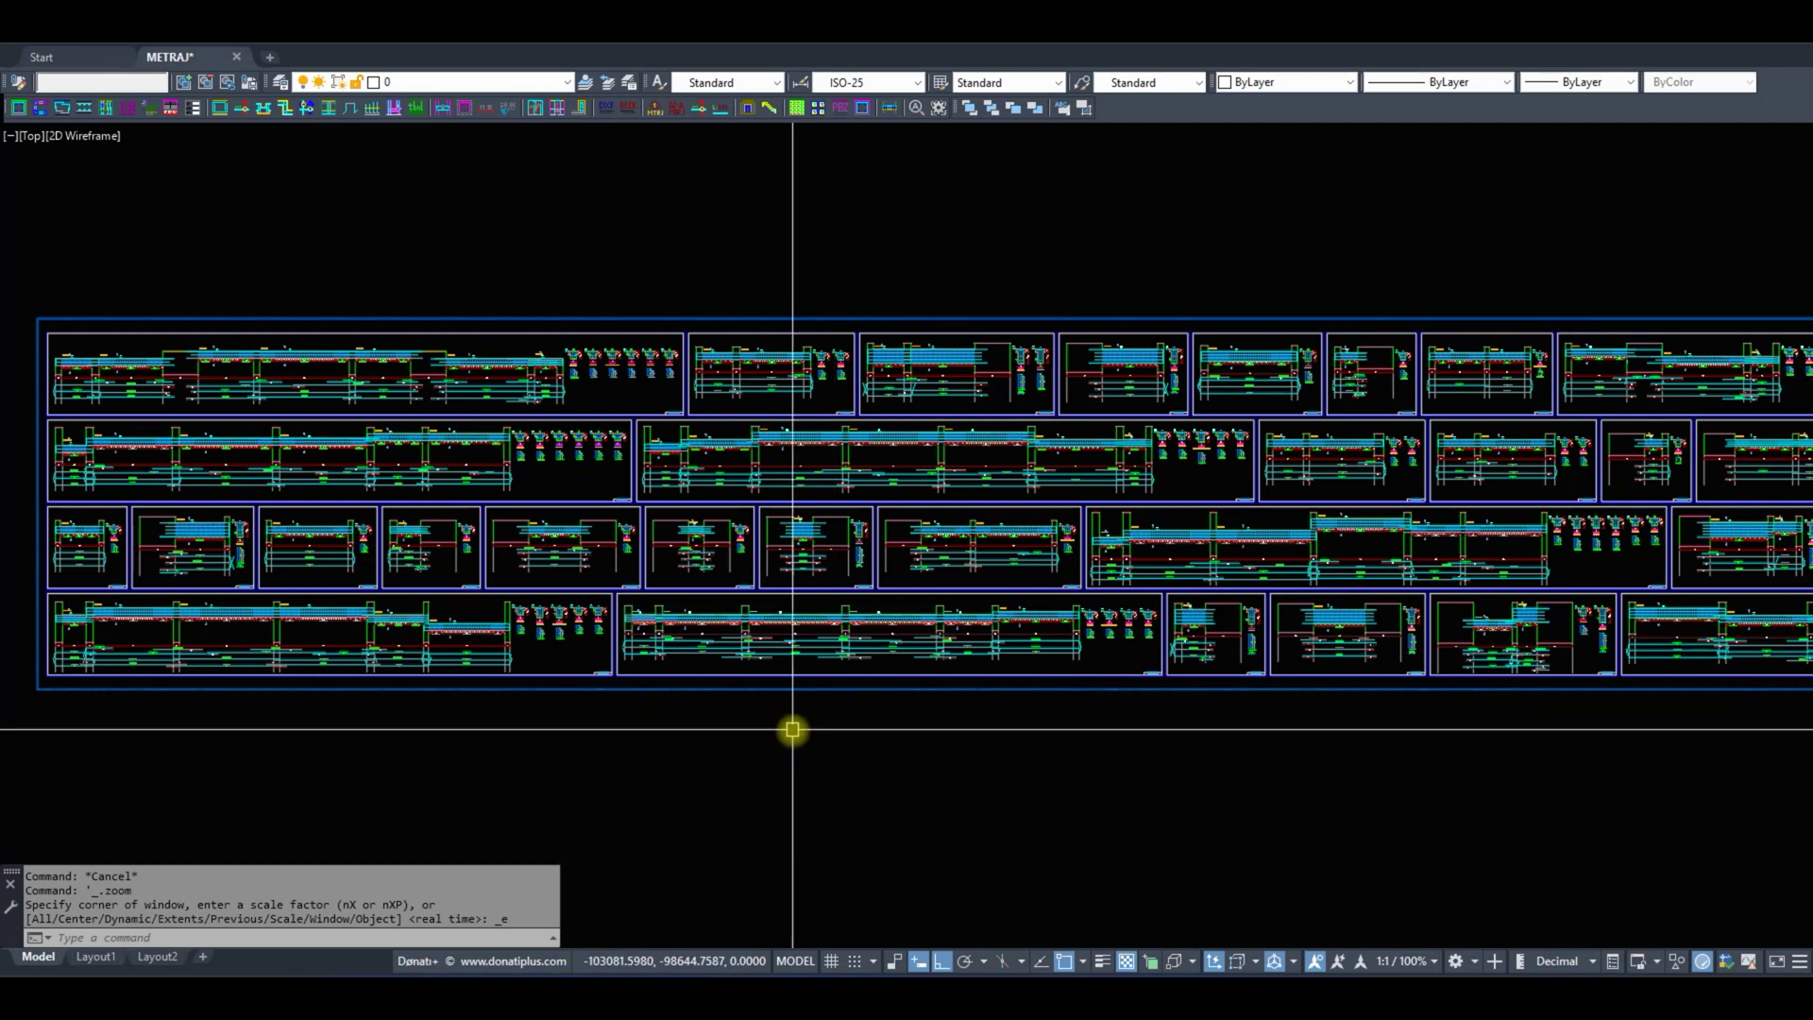
Inspect the 2Ø12 L=905 GÖVDE rebar label's text and properties.
scroll(251, 486, up, 1)
scroll(340, 513, up, 5)
scroll(389, 511, up, 3)
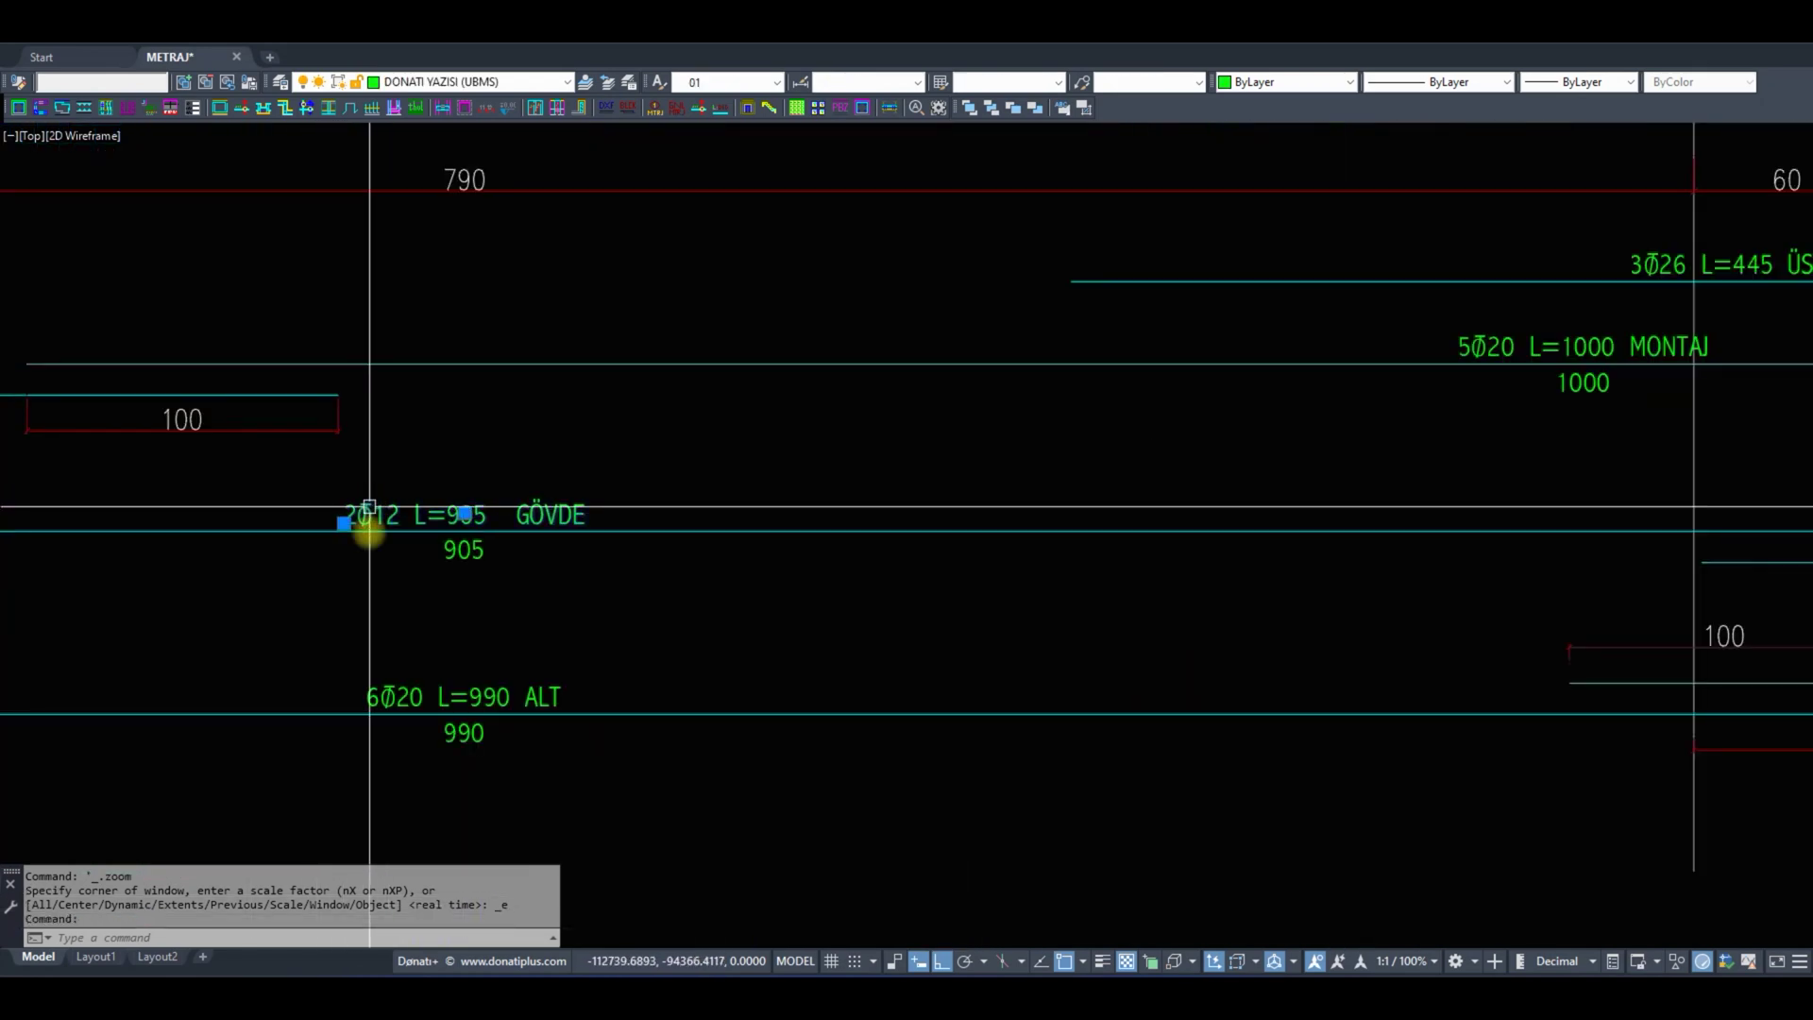
double_click(368, 515)
key(Escape)
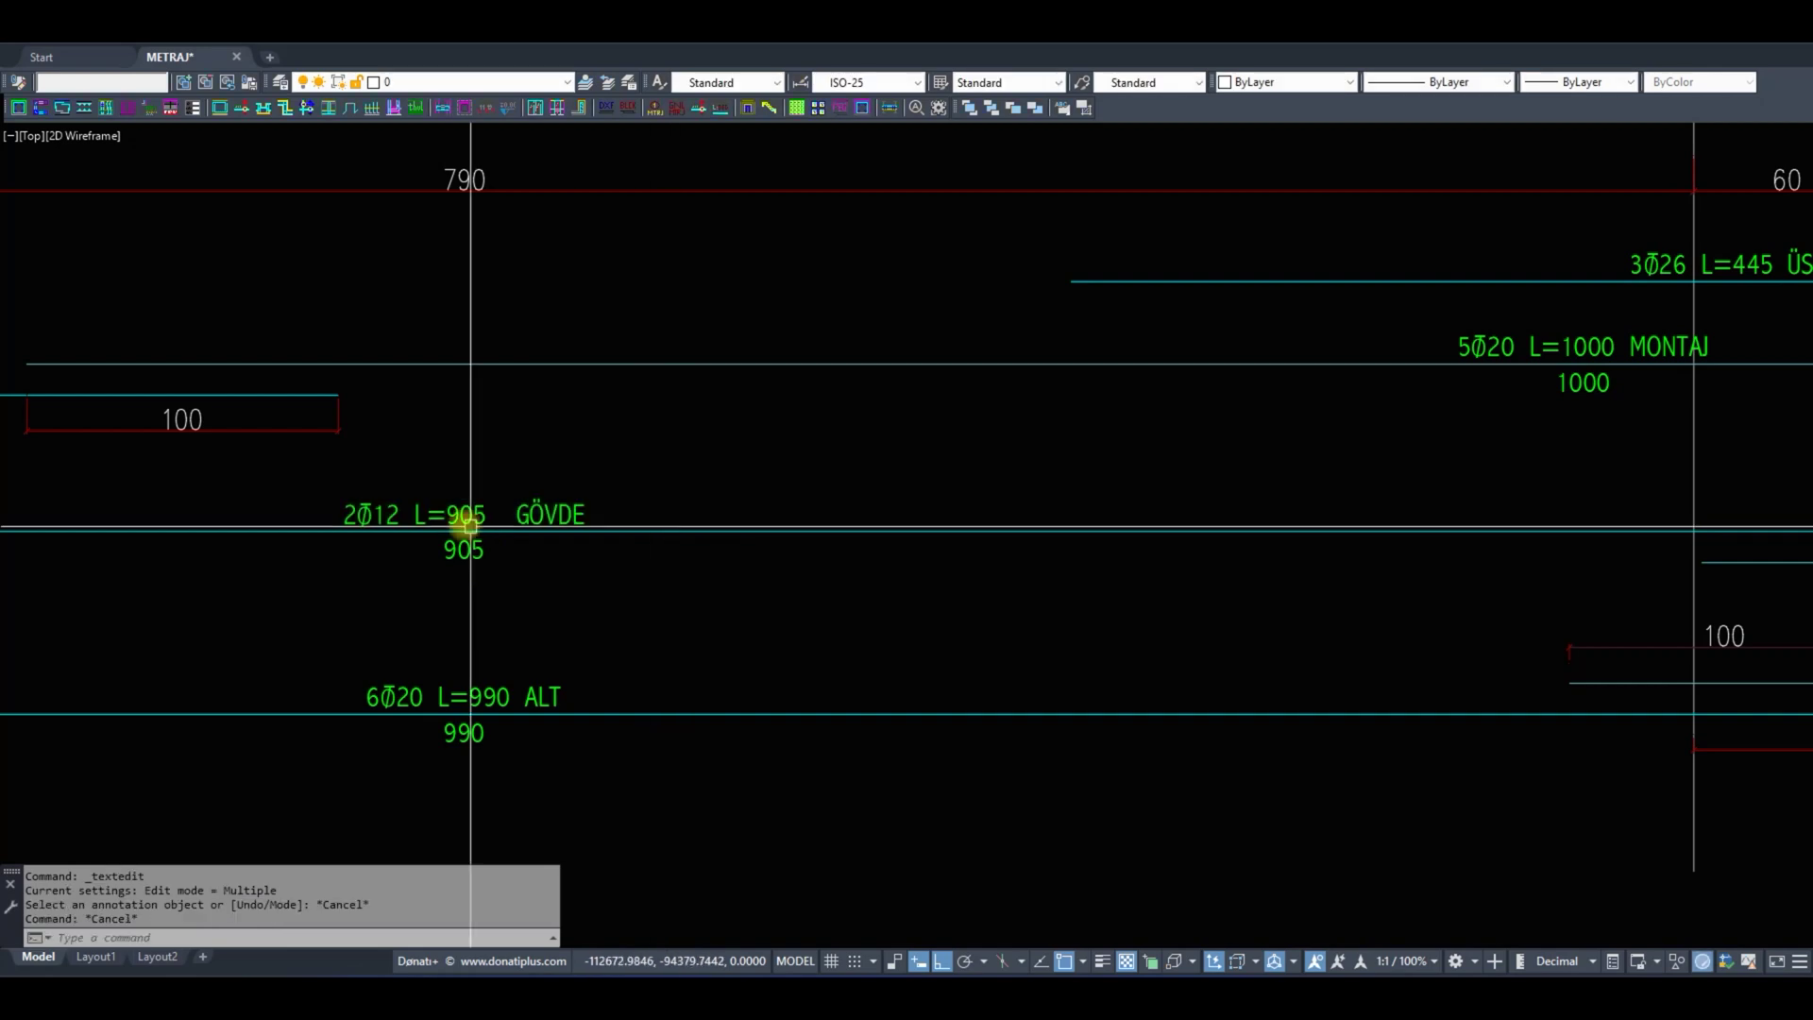
click(551, 515)
key(ctrl+1)
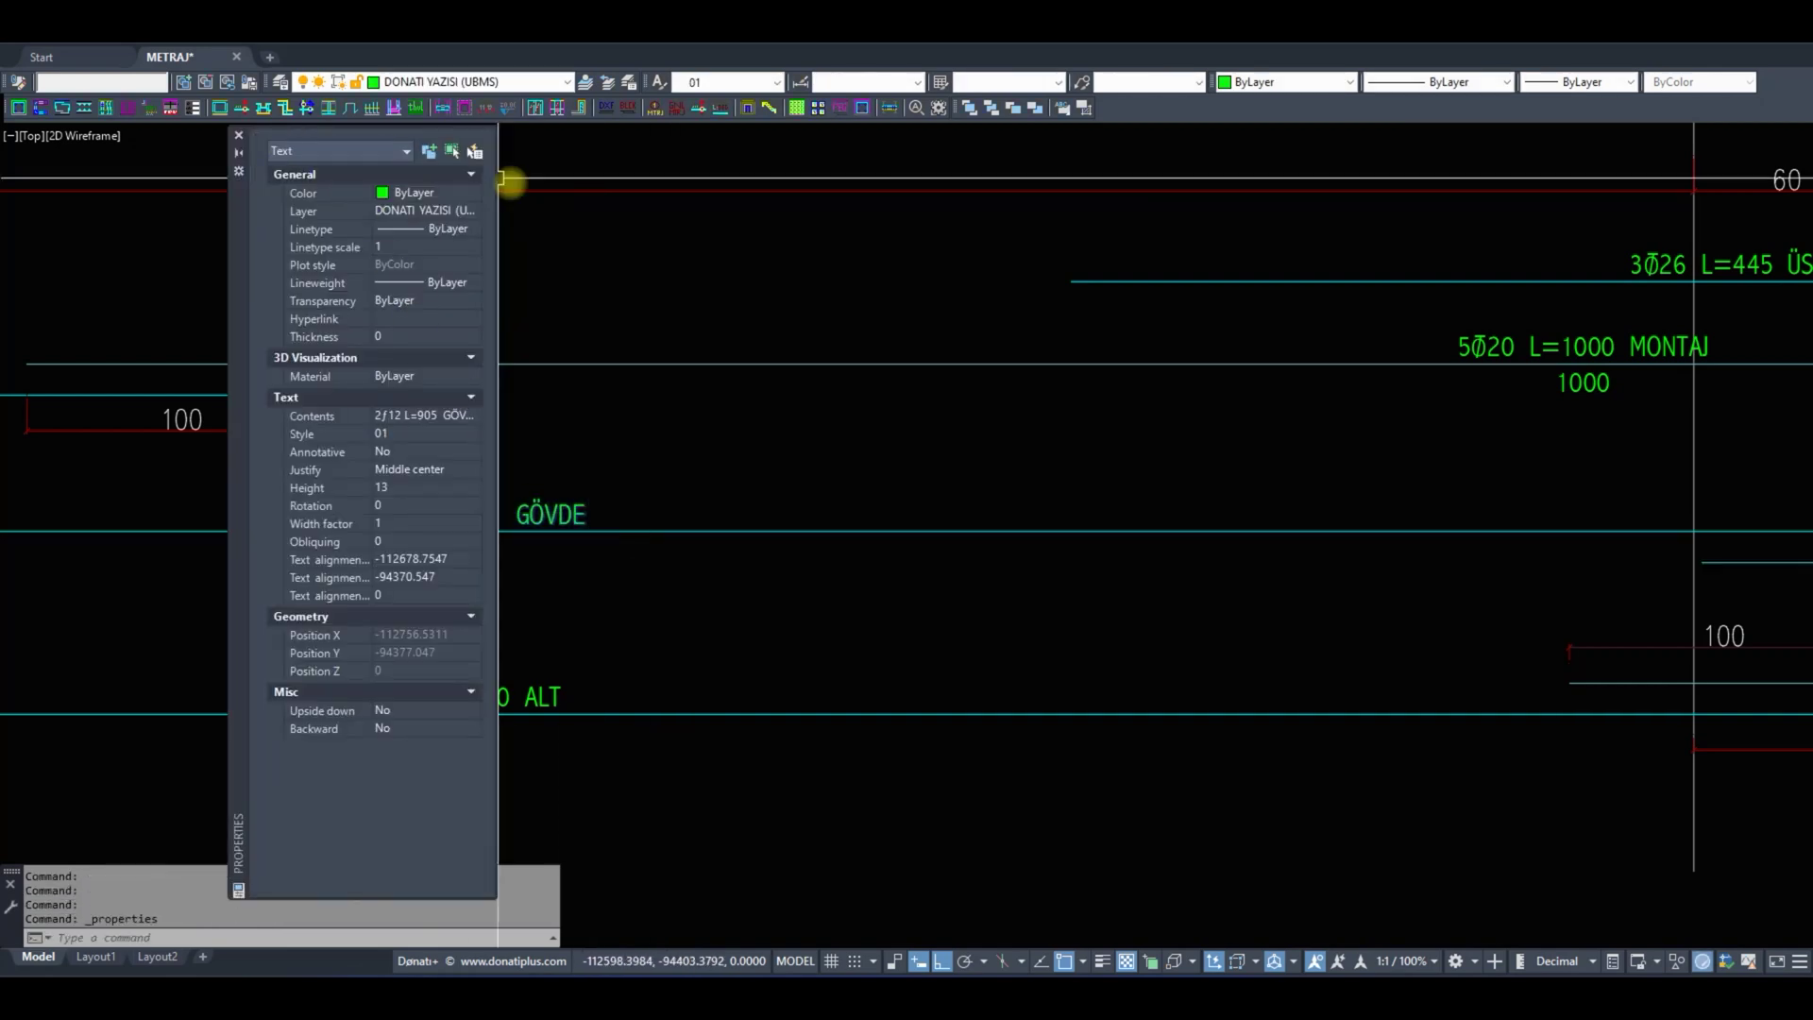
click(239, 135)
key(Escape)
key(Escape)
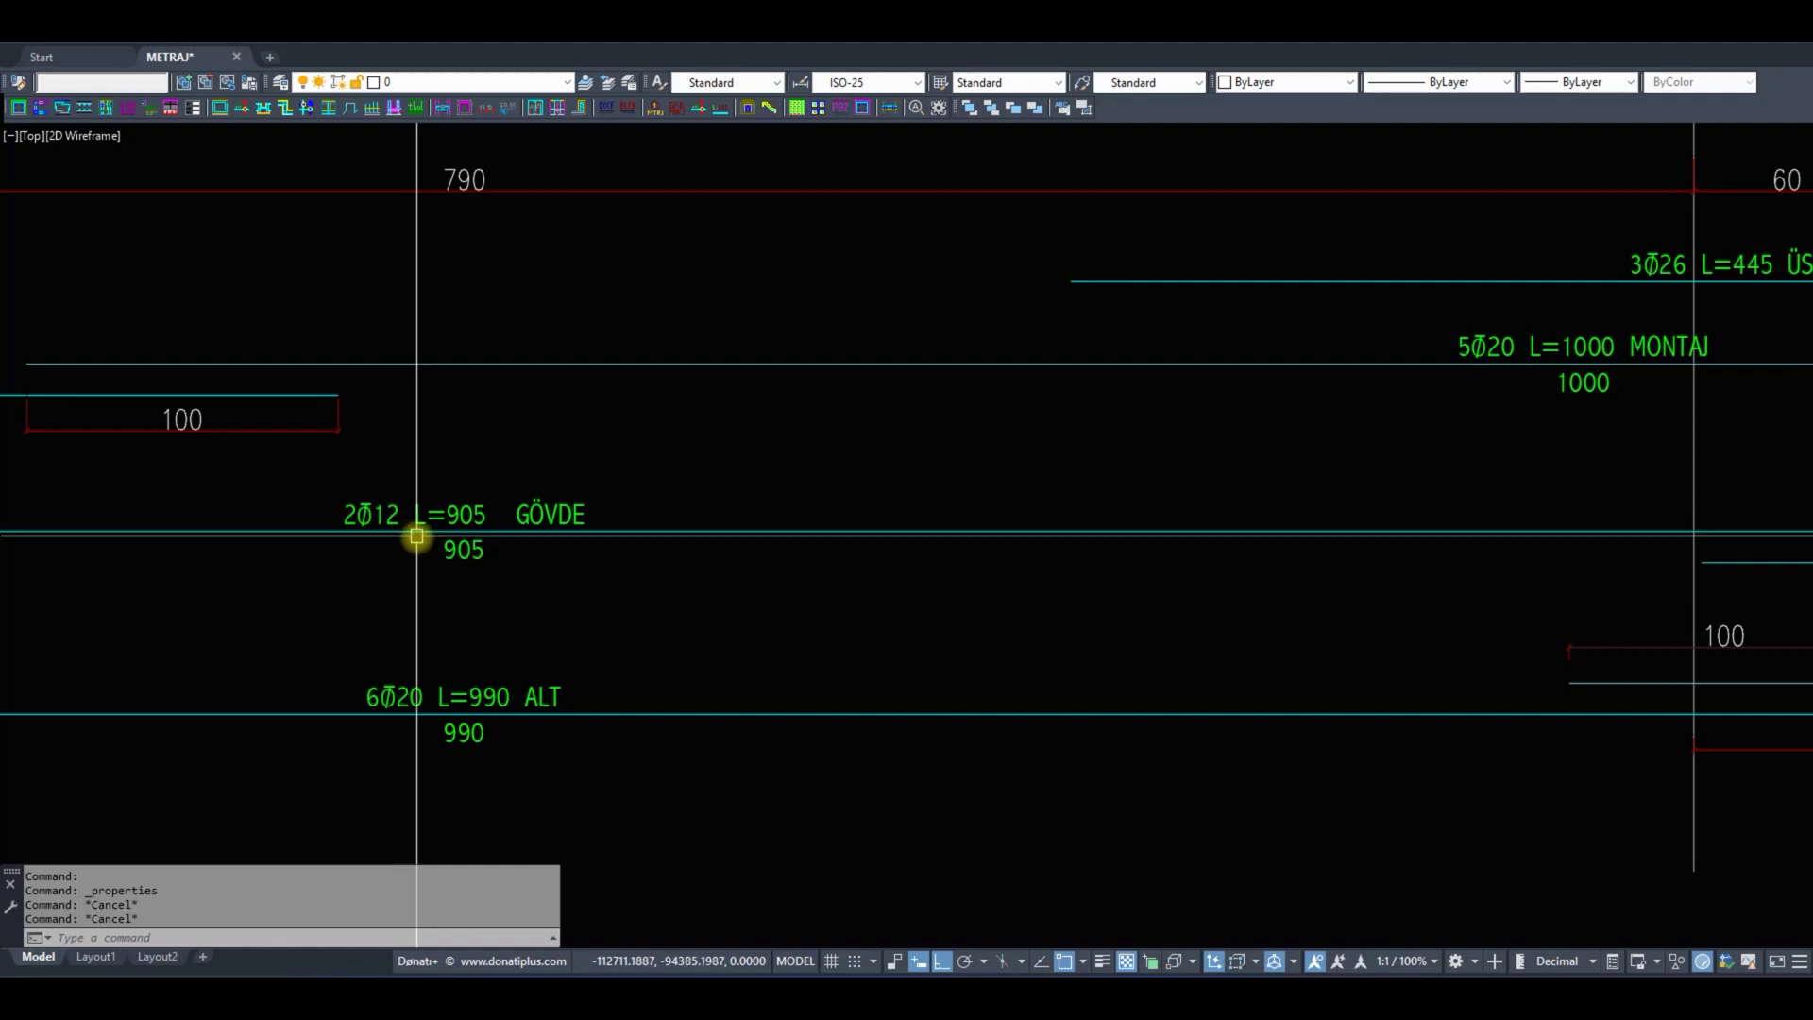
scroll(406, 532, down, 5)
scroll(425, 532, down, 10)
Run Donati+ Metraj with Ø character, 1200 max bar length, Demir Tipi sorting, 6300 sheet height.
click(656, 108)
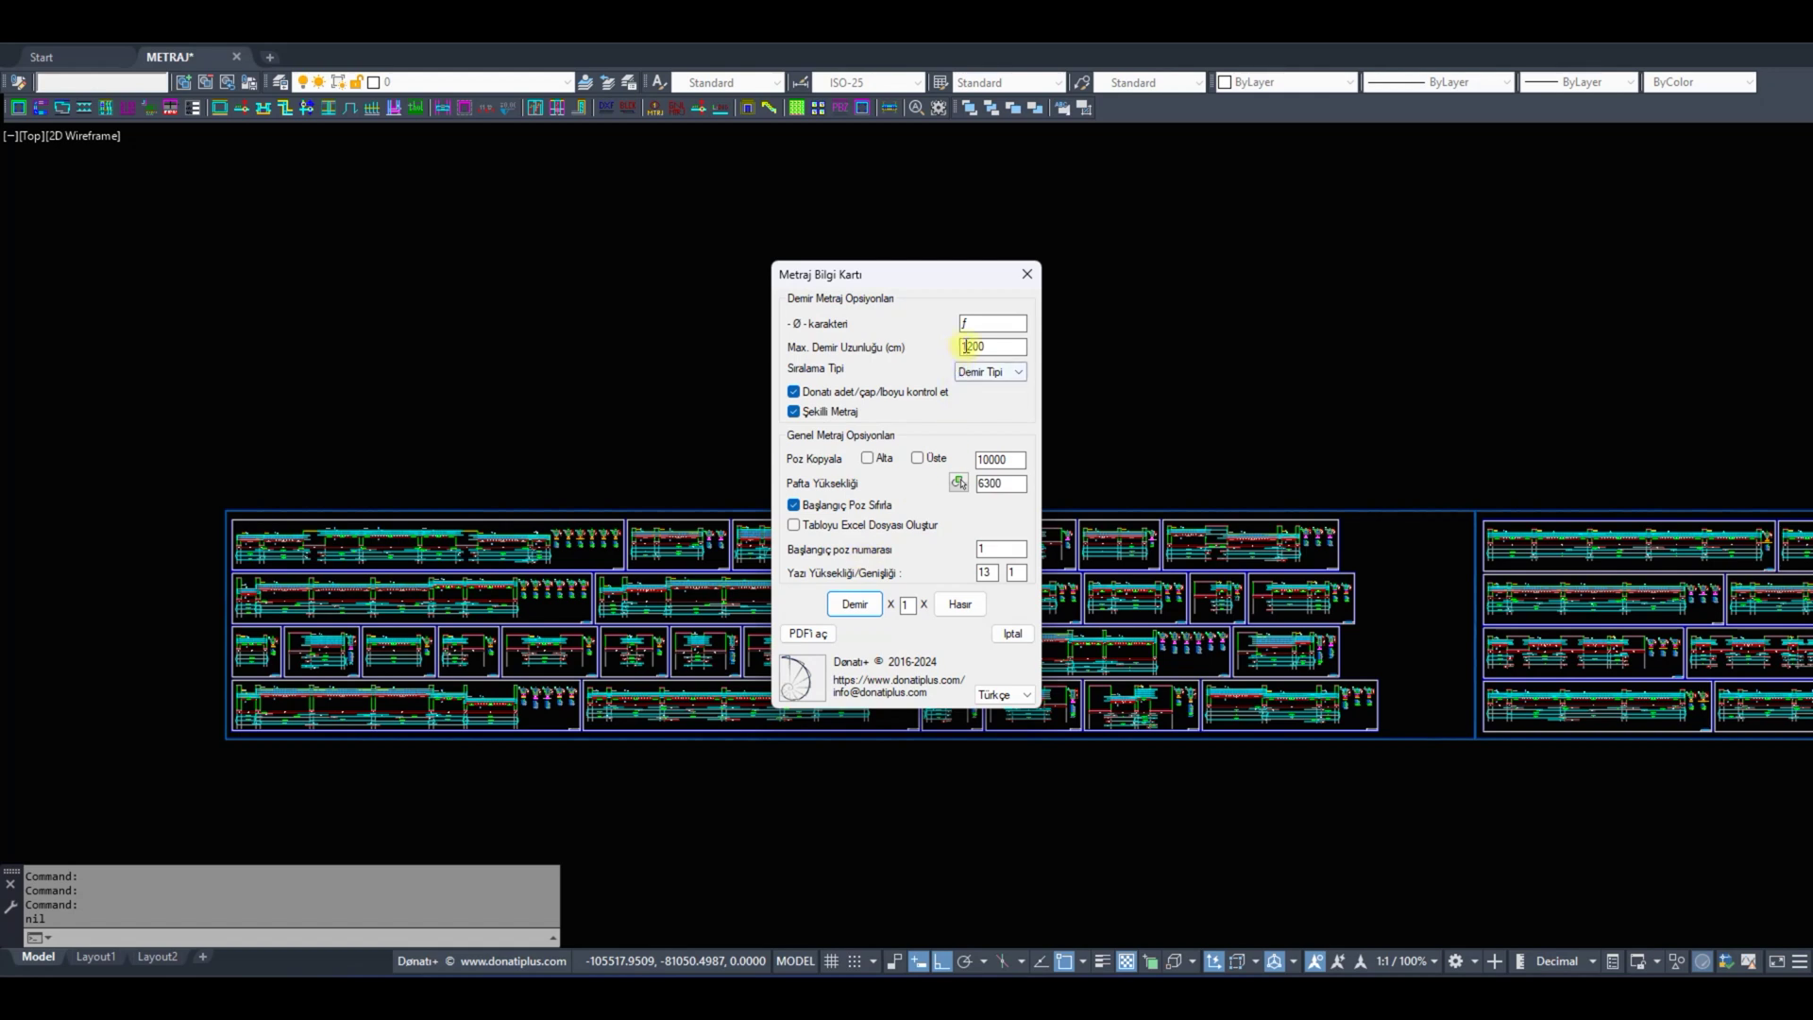
drag(979, 321, 947, 334)
drag(1001, 348, 951, 344)
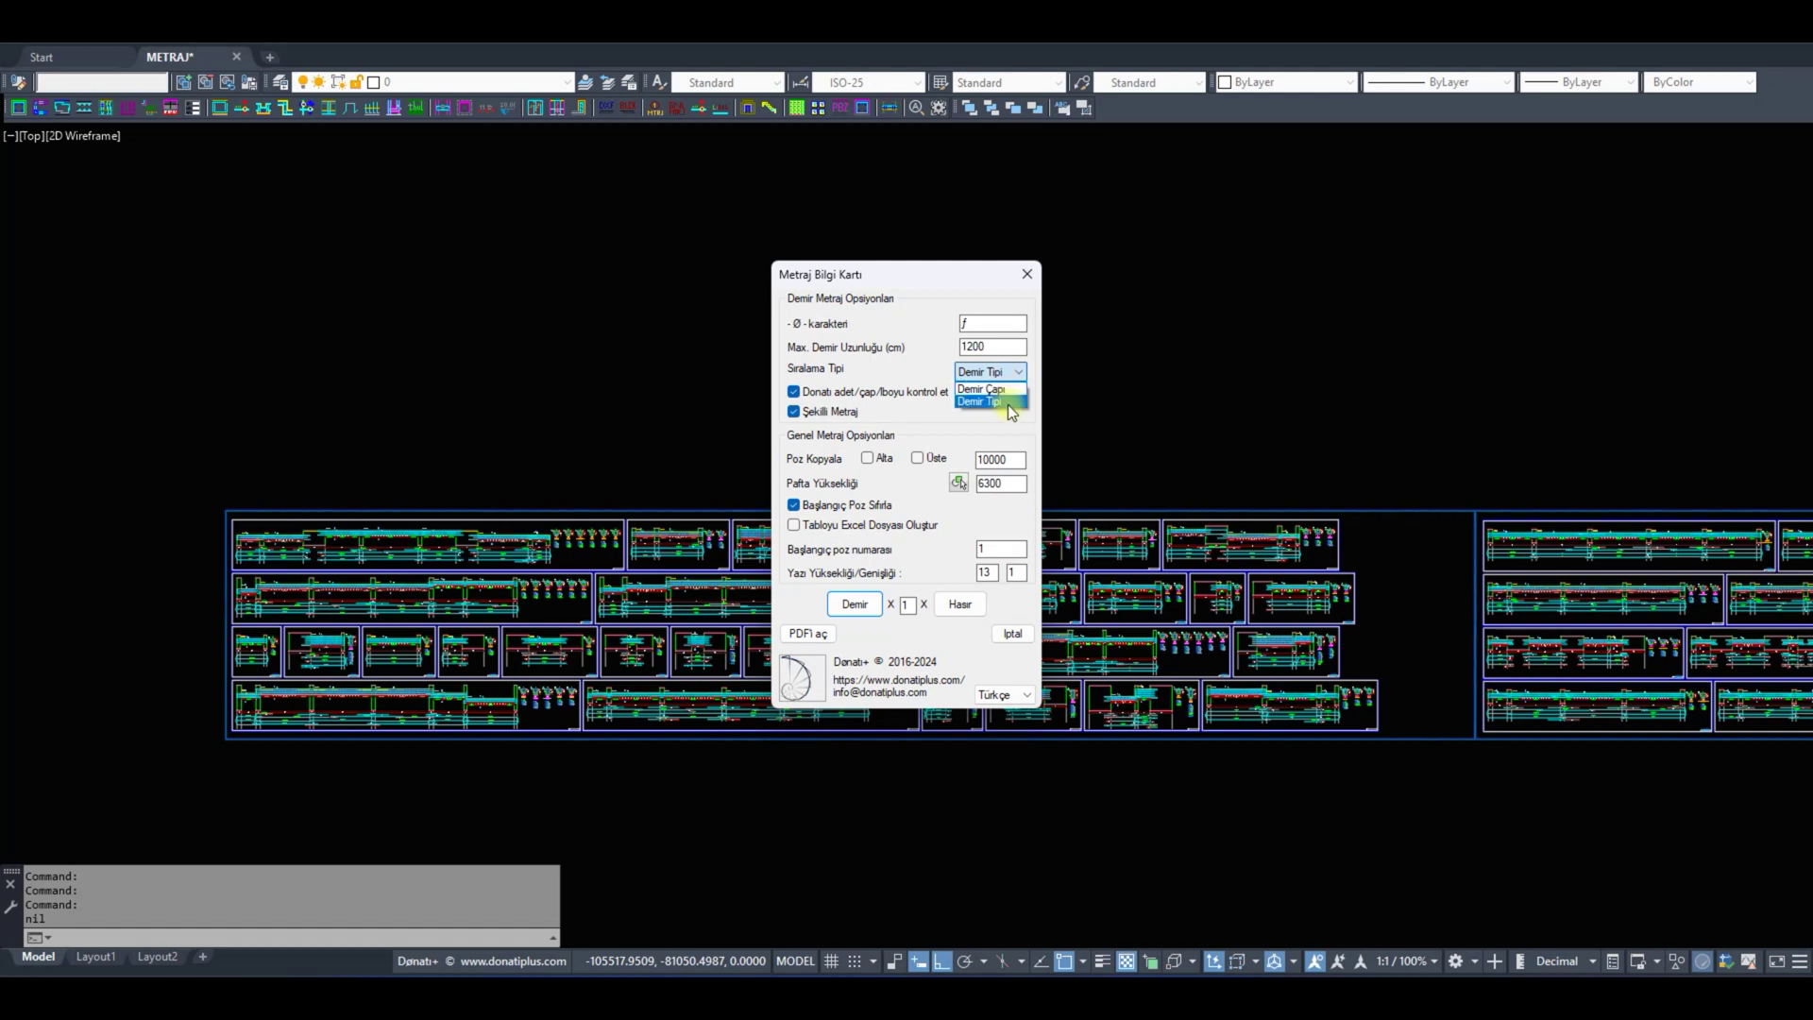
click(1012, 376)
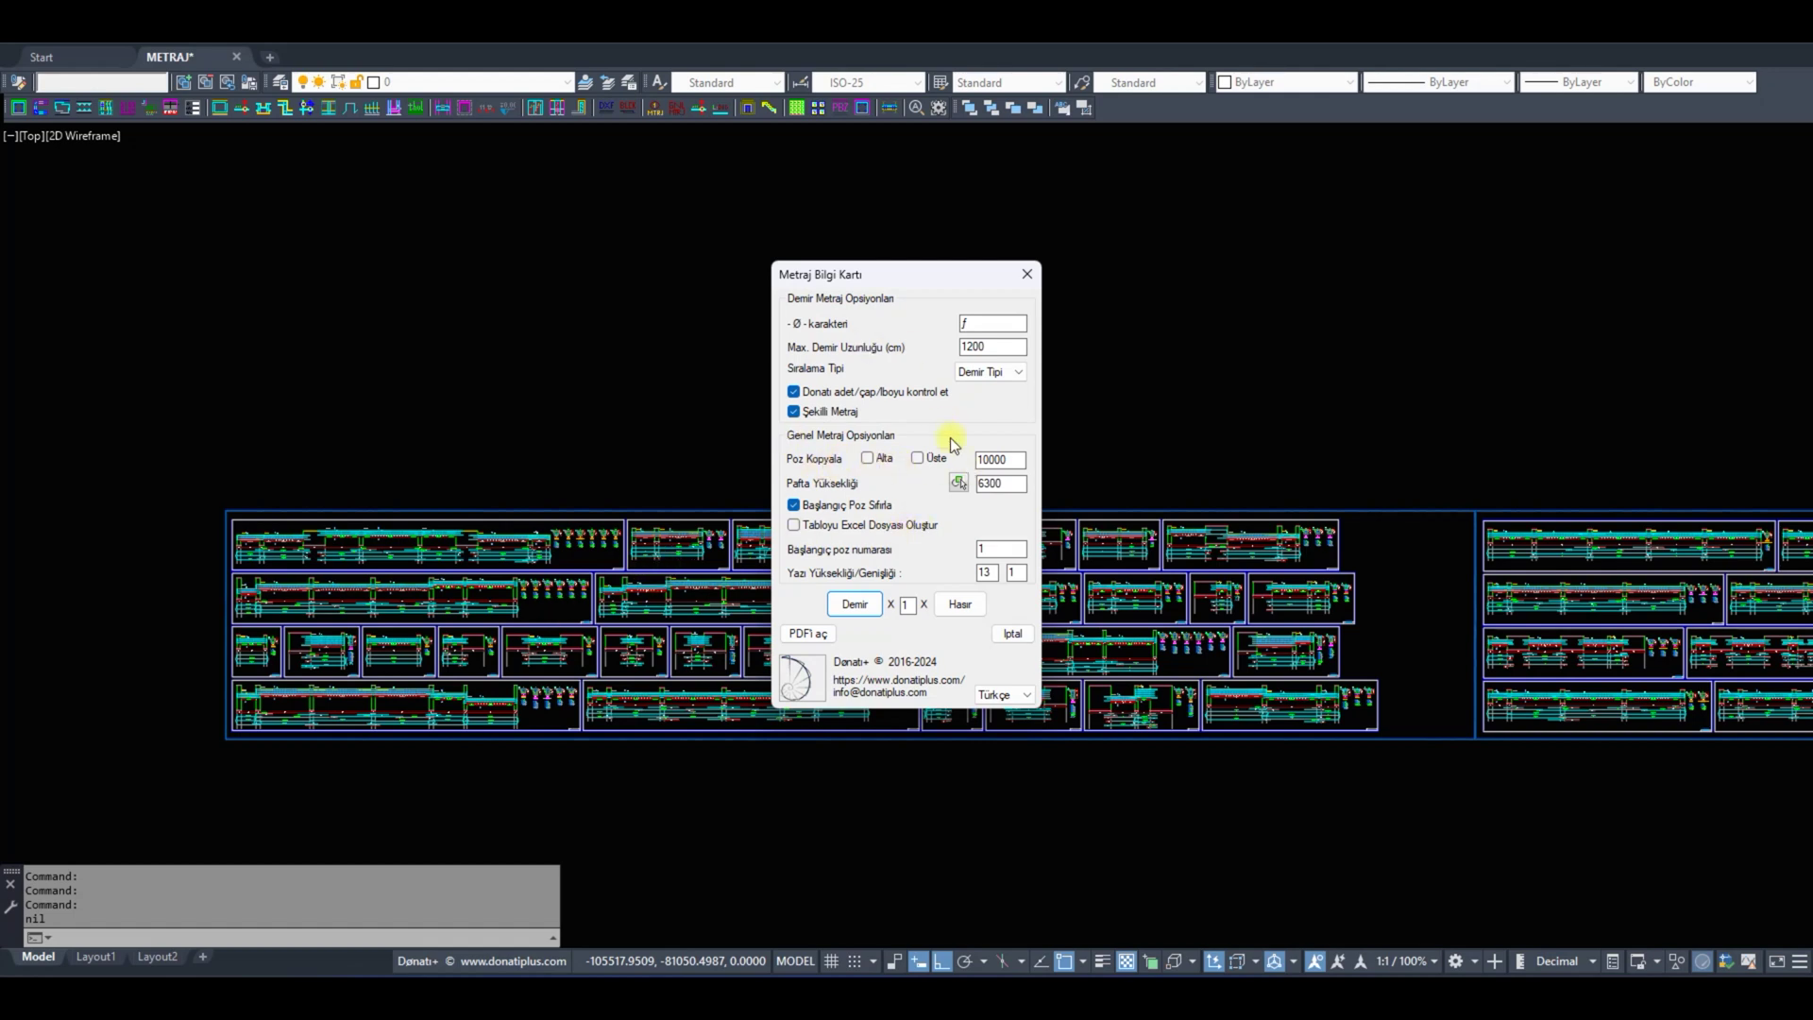
drag(1010, 460, 967, 461)
drag(1010, 488, 977, 485)
middle_drag(886, 640, 722, 625)
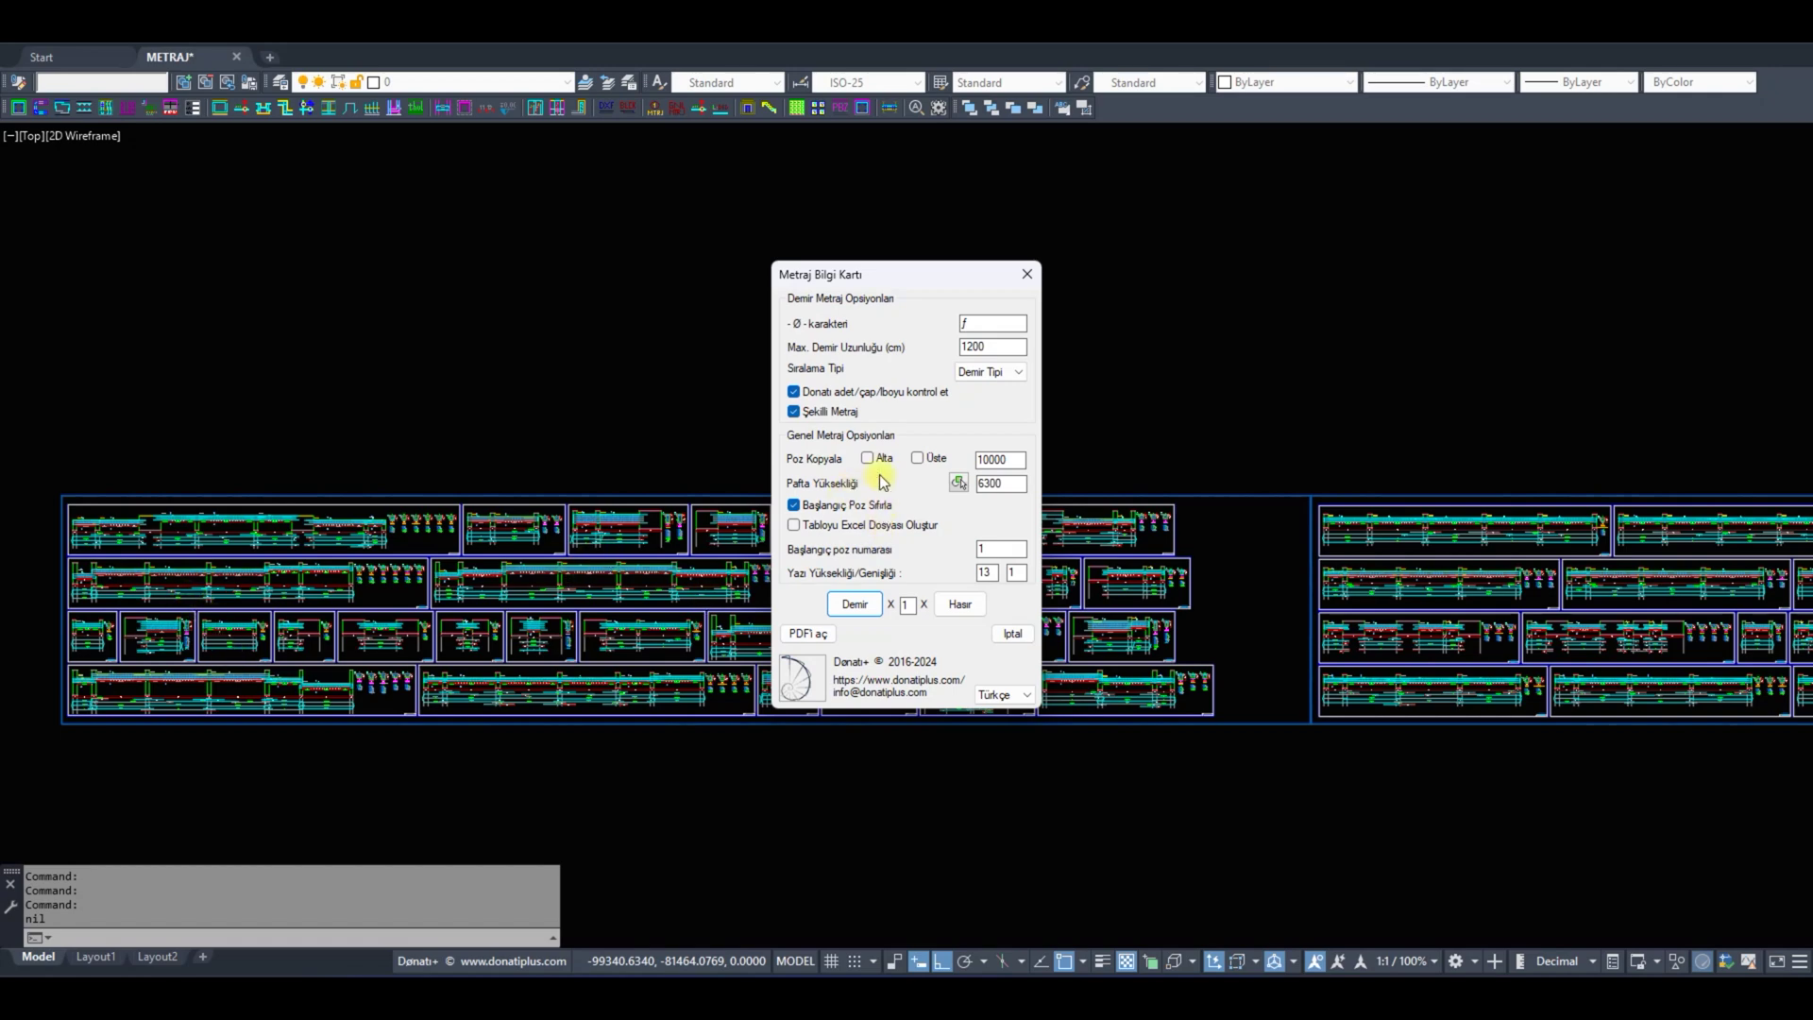
click(855, 603)
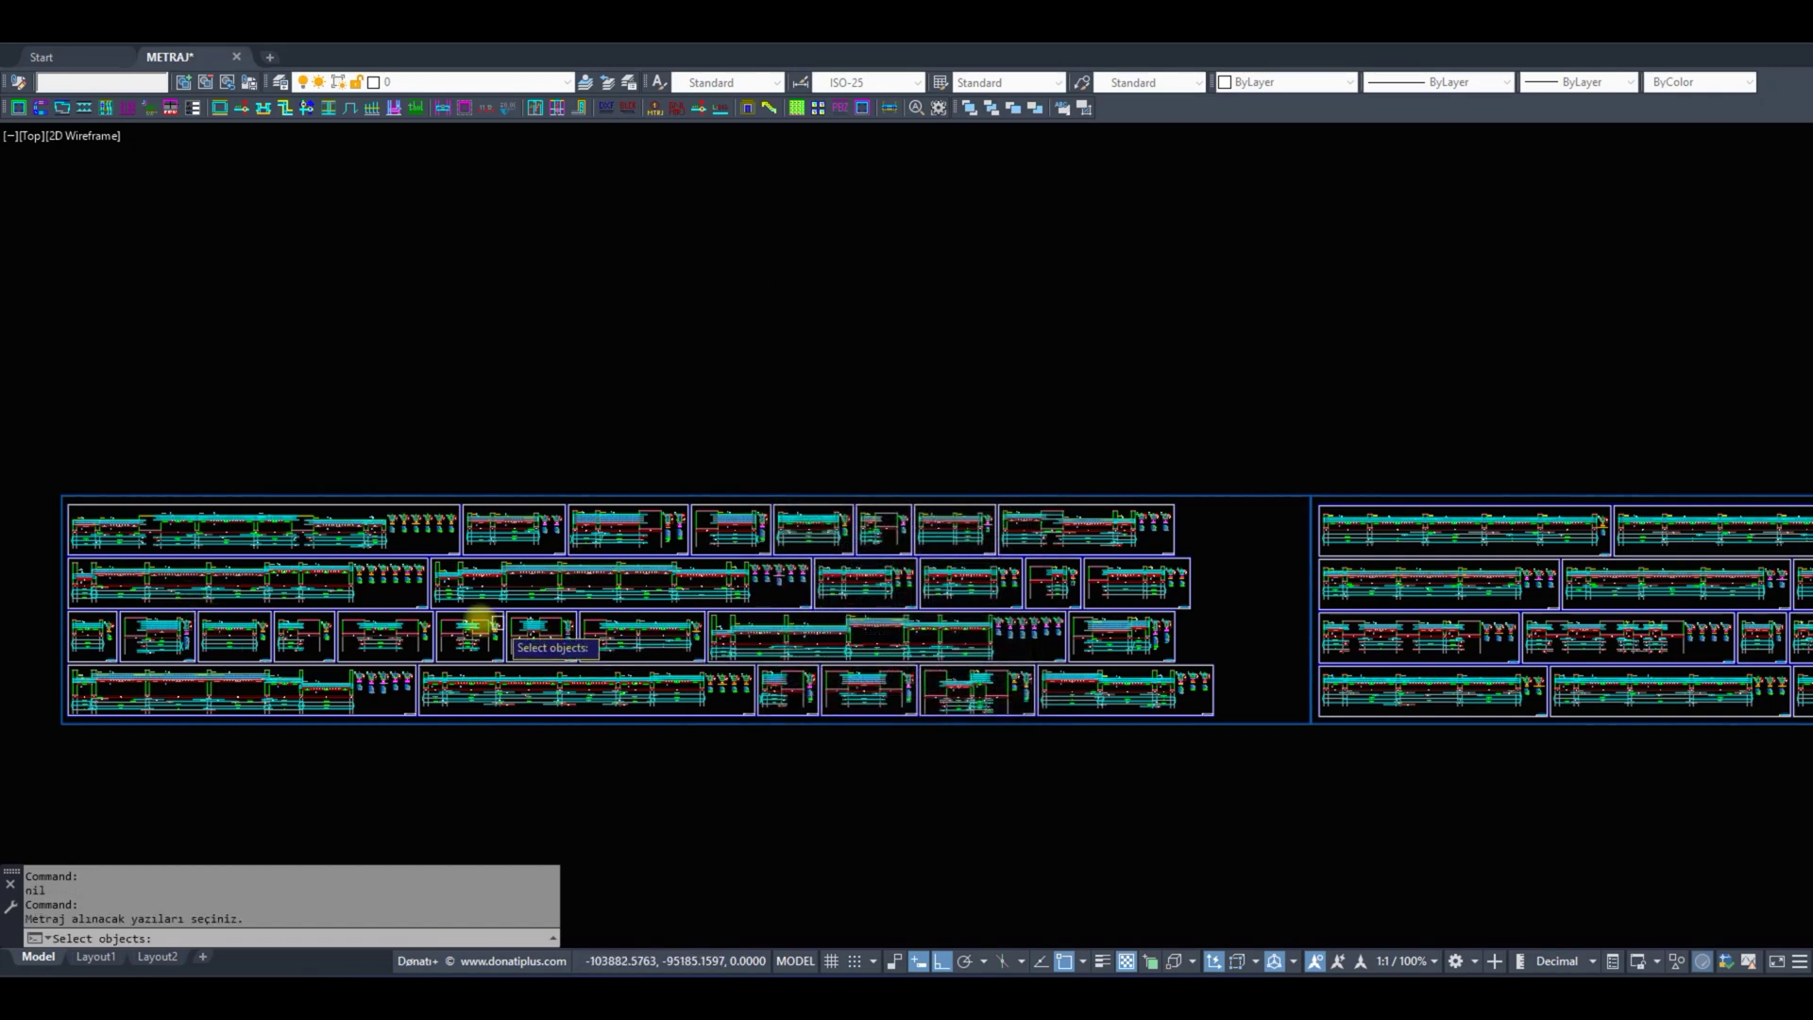
Window-select and confirm the first sheet group's 1942 rebar labels for the takeoff.
click(57, 485)
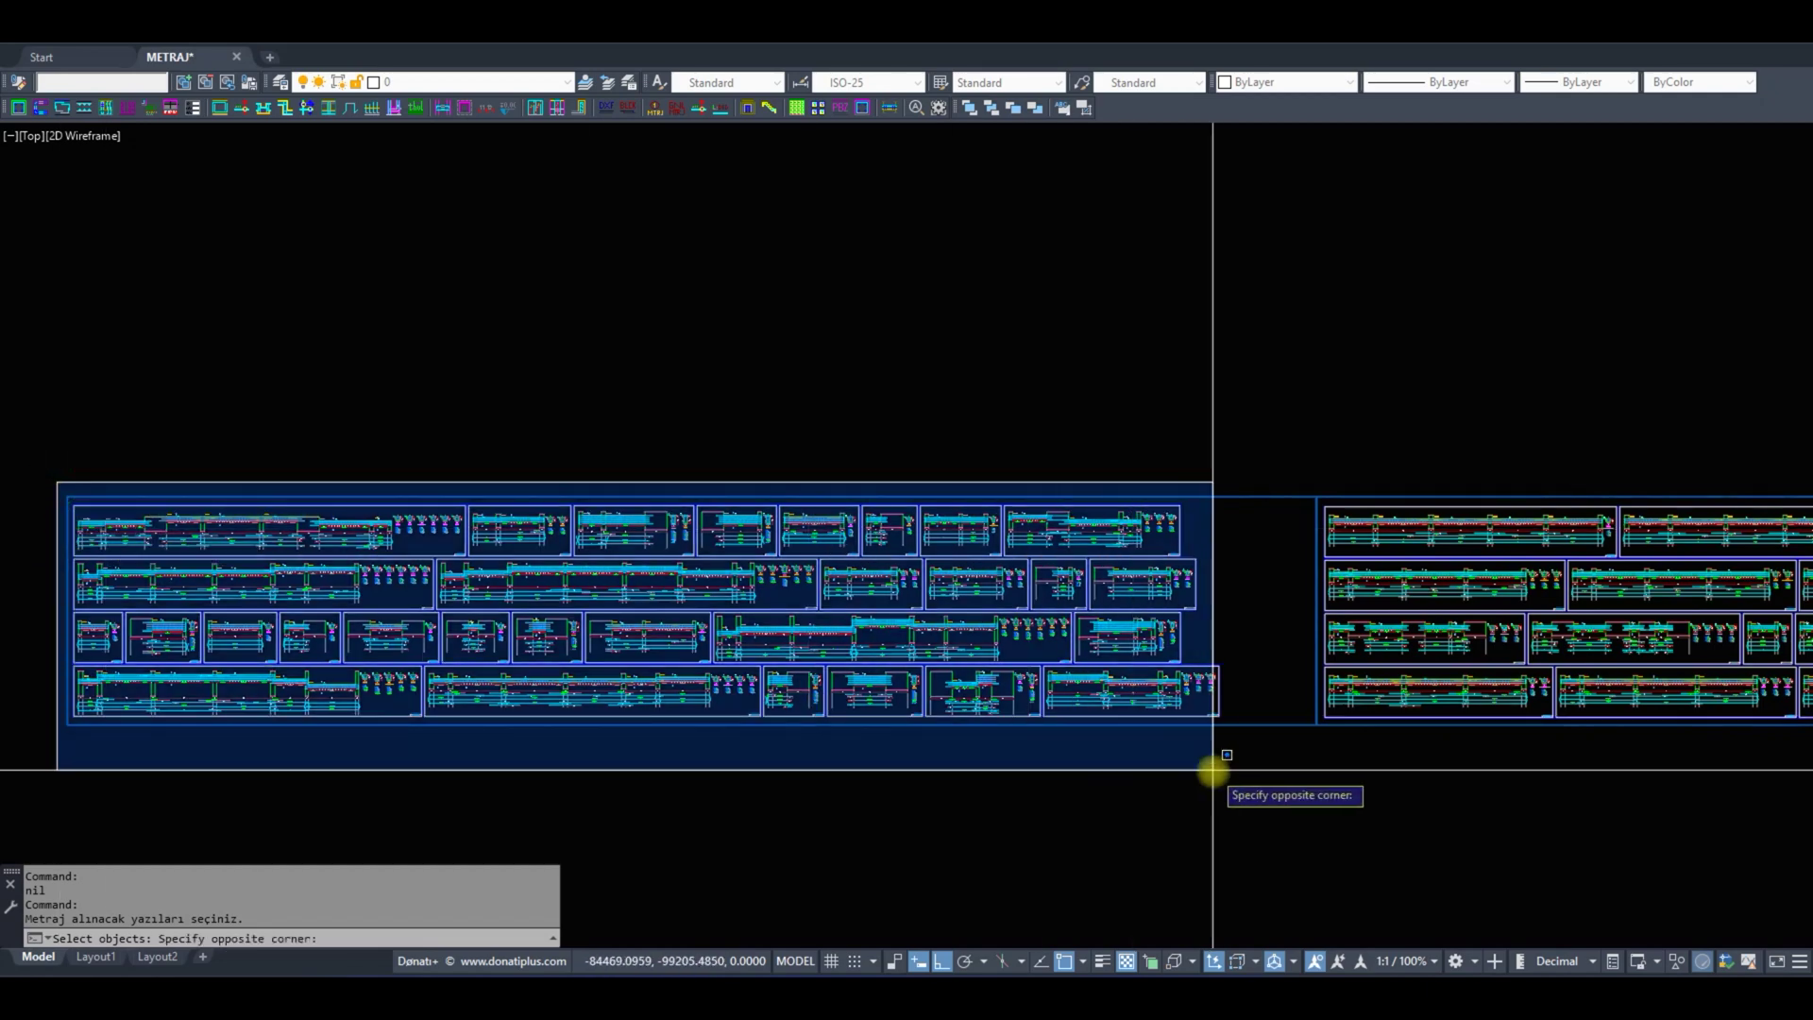
click(1227, 777)
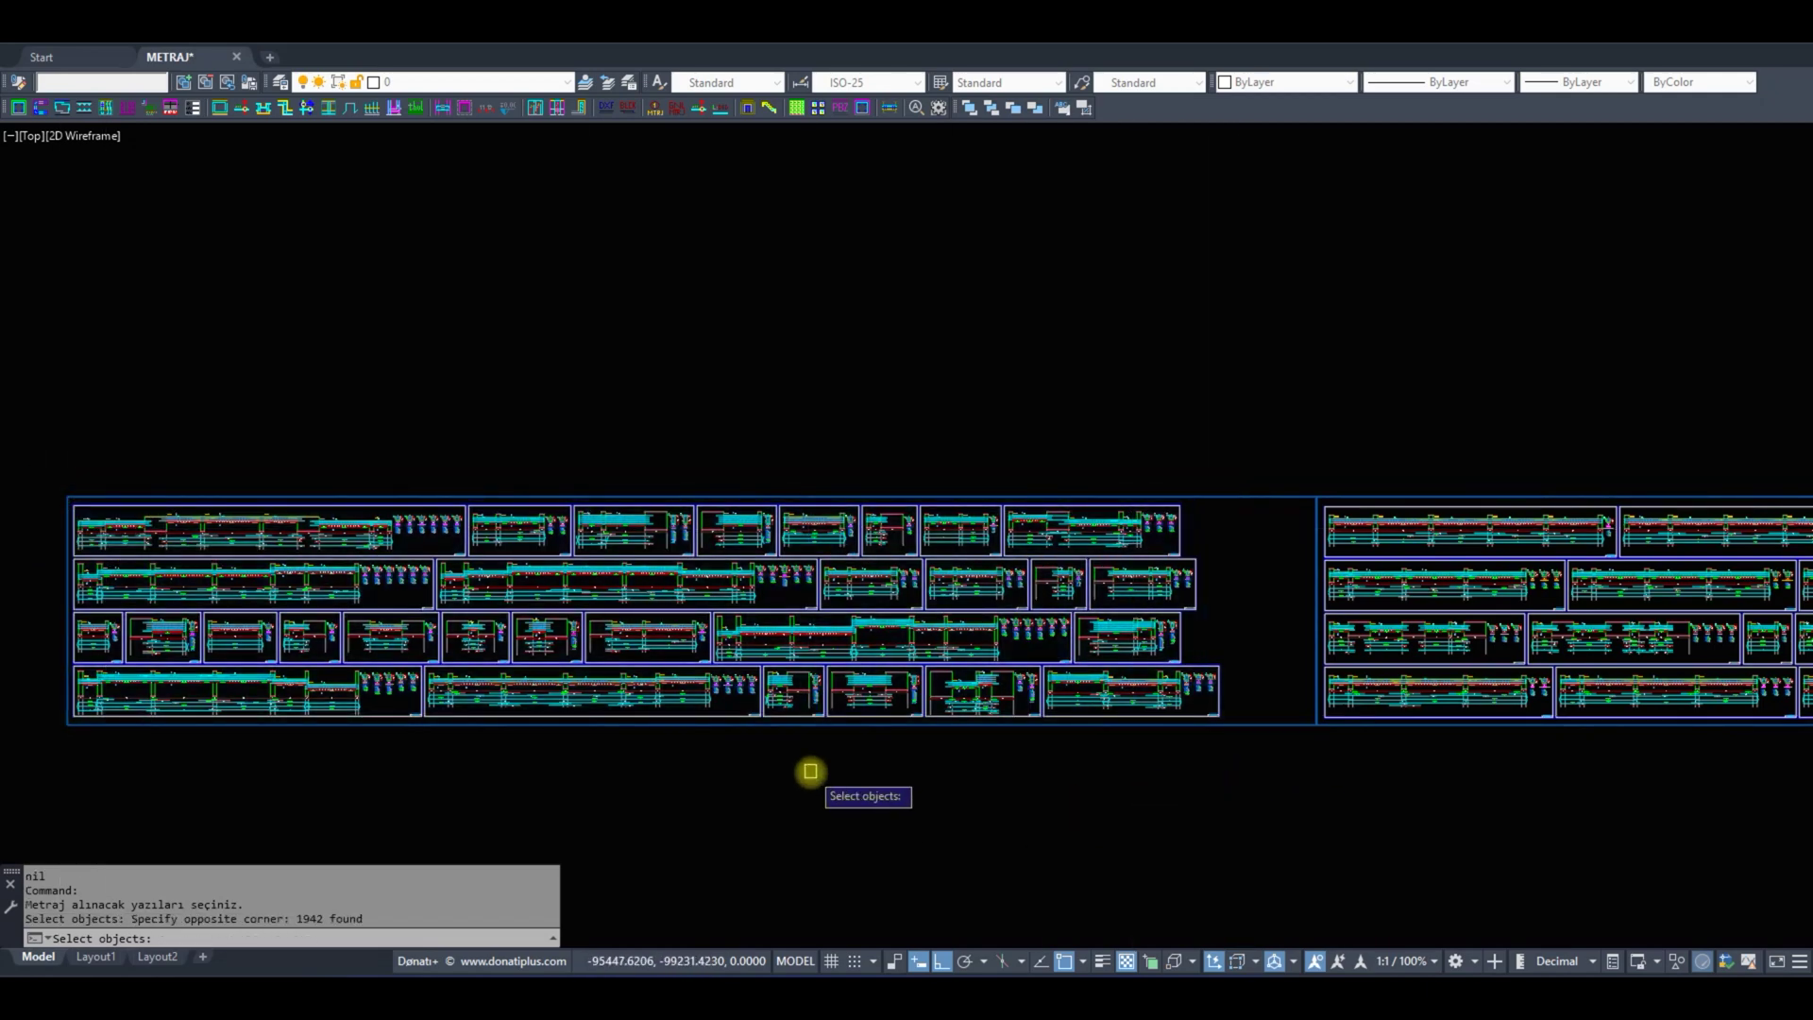
key(Return)
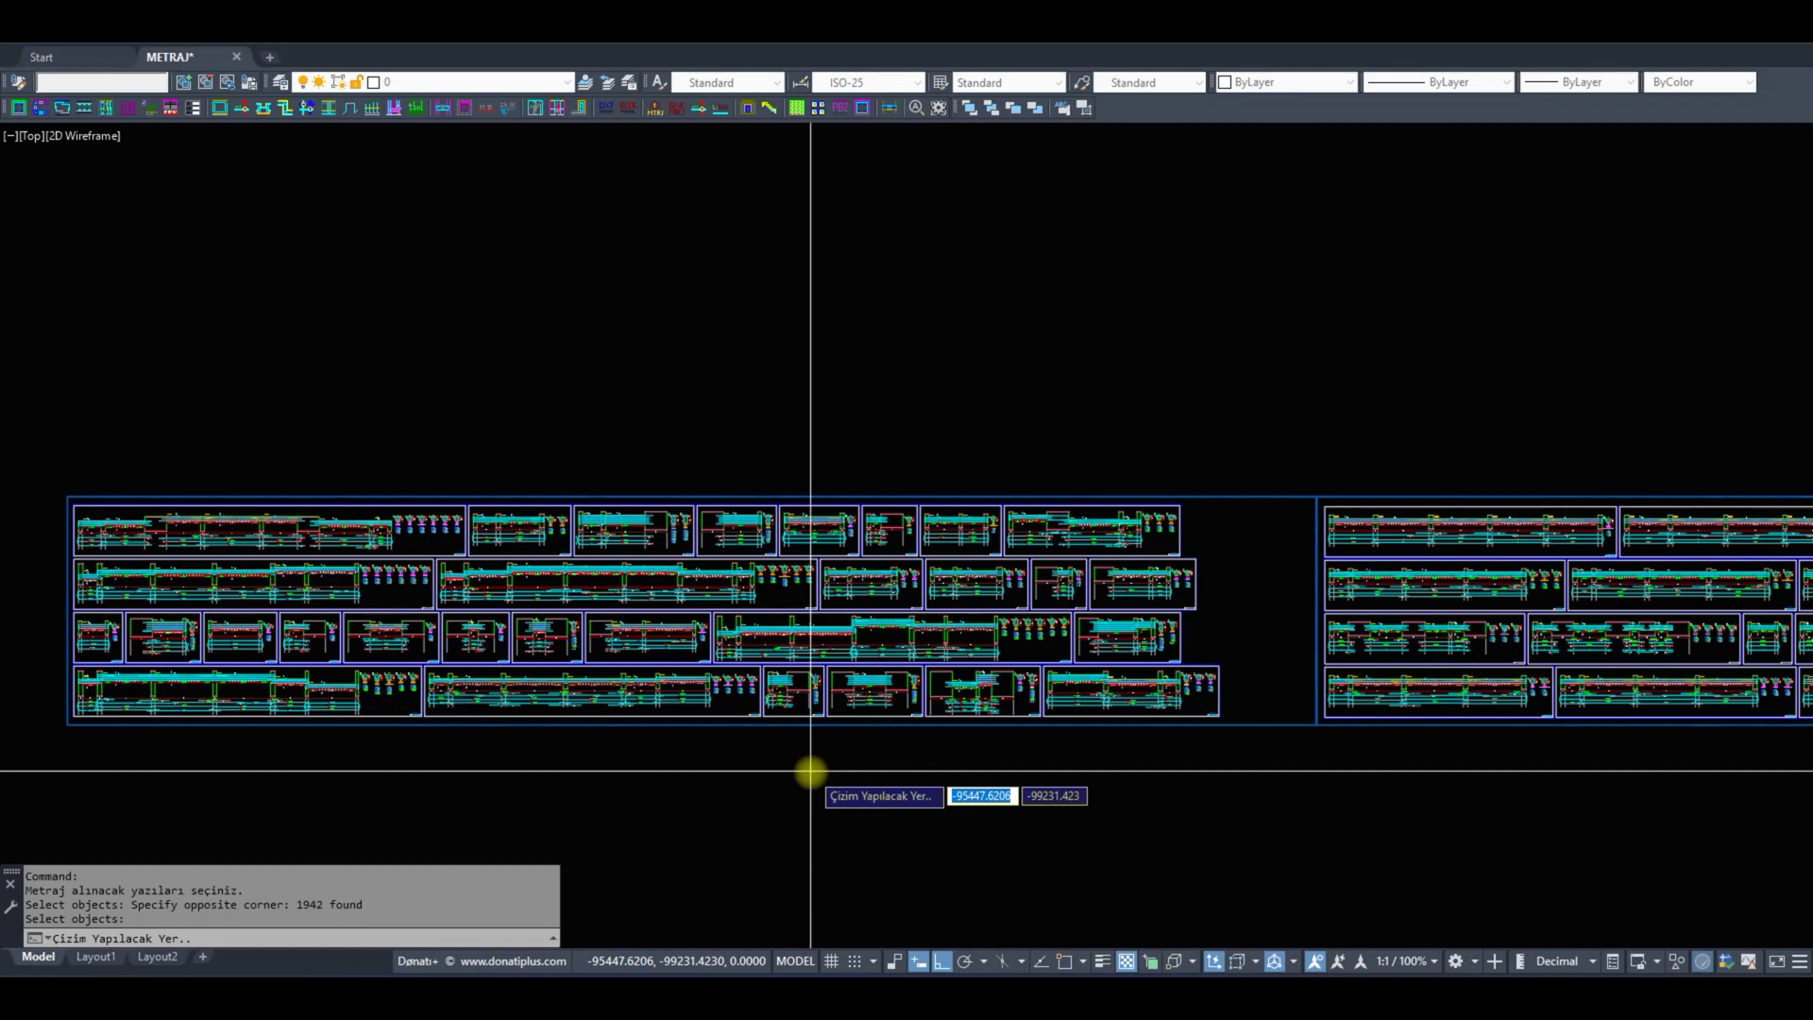
scroll(810, 771, up, 3)
scroll(850, 709, up, 5)
scroll(662, 567, down, 4)
scroll(794, 680, down, 2)
scroll(761, 688, up, 4)
scroll(566, 728, down, 6)
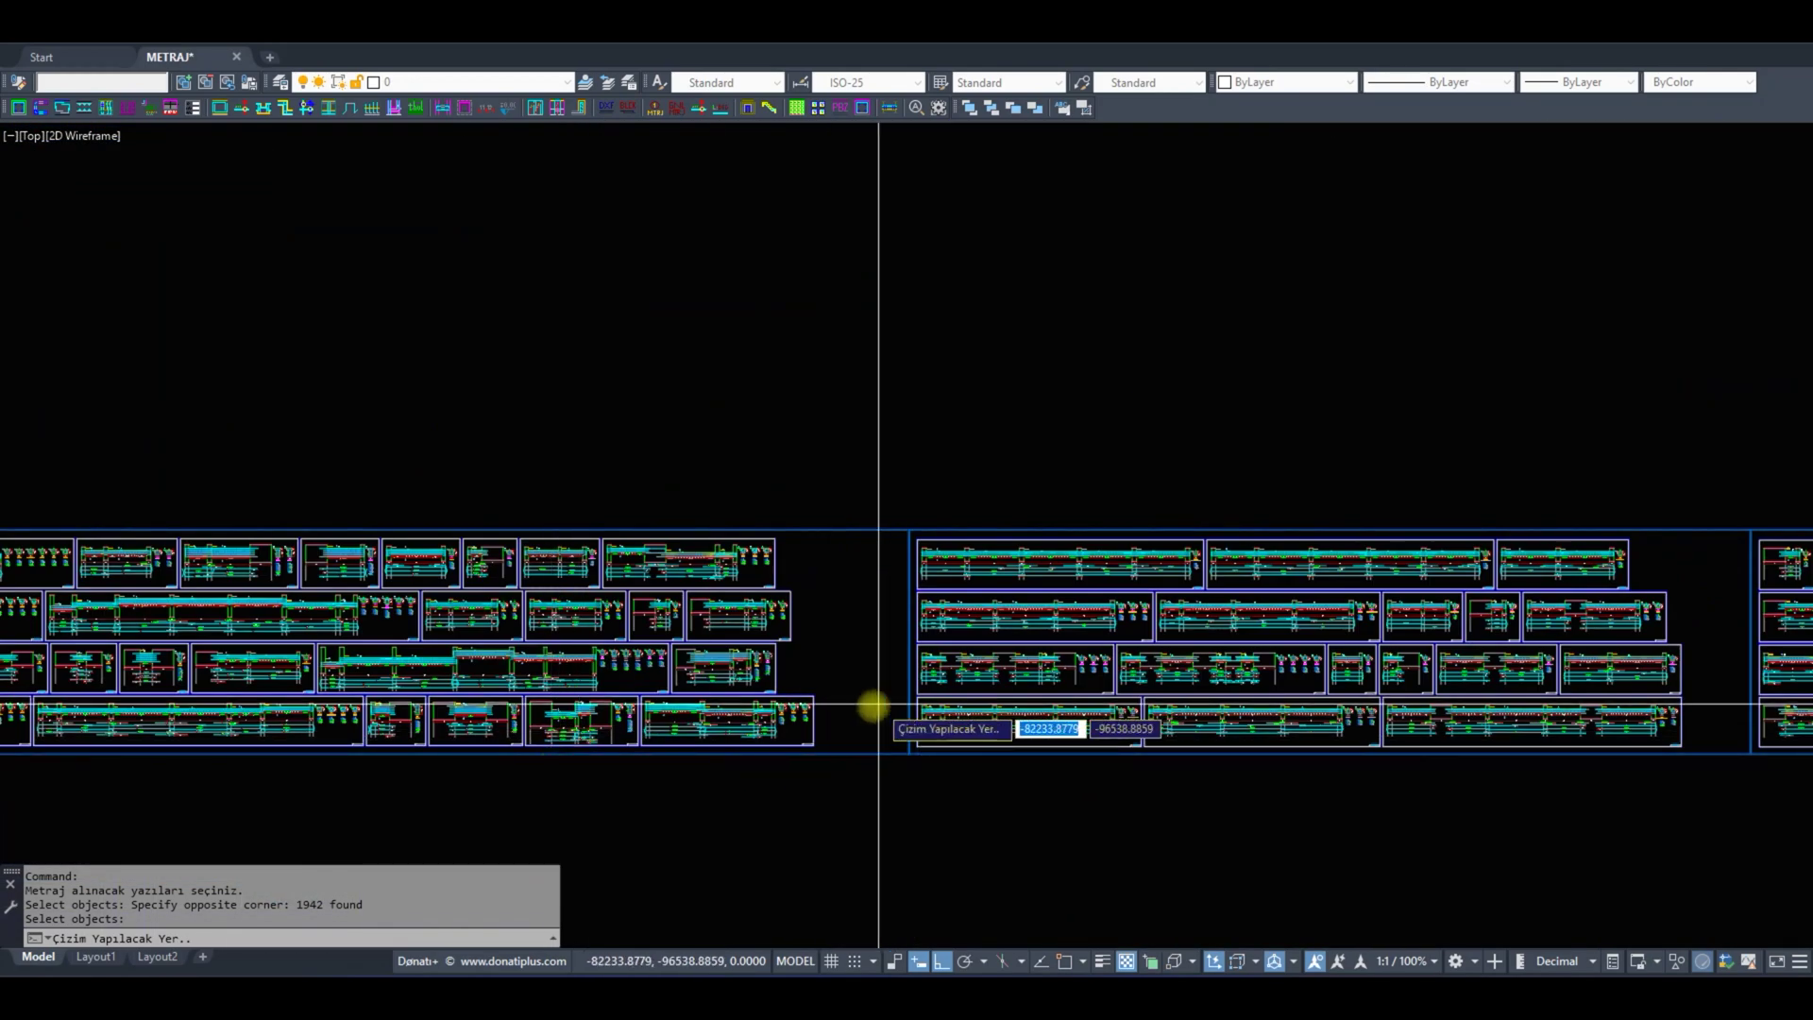
scroll(873, 708, up, 2)
scroll(821, 638, up, 2)
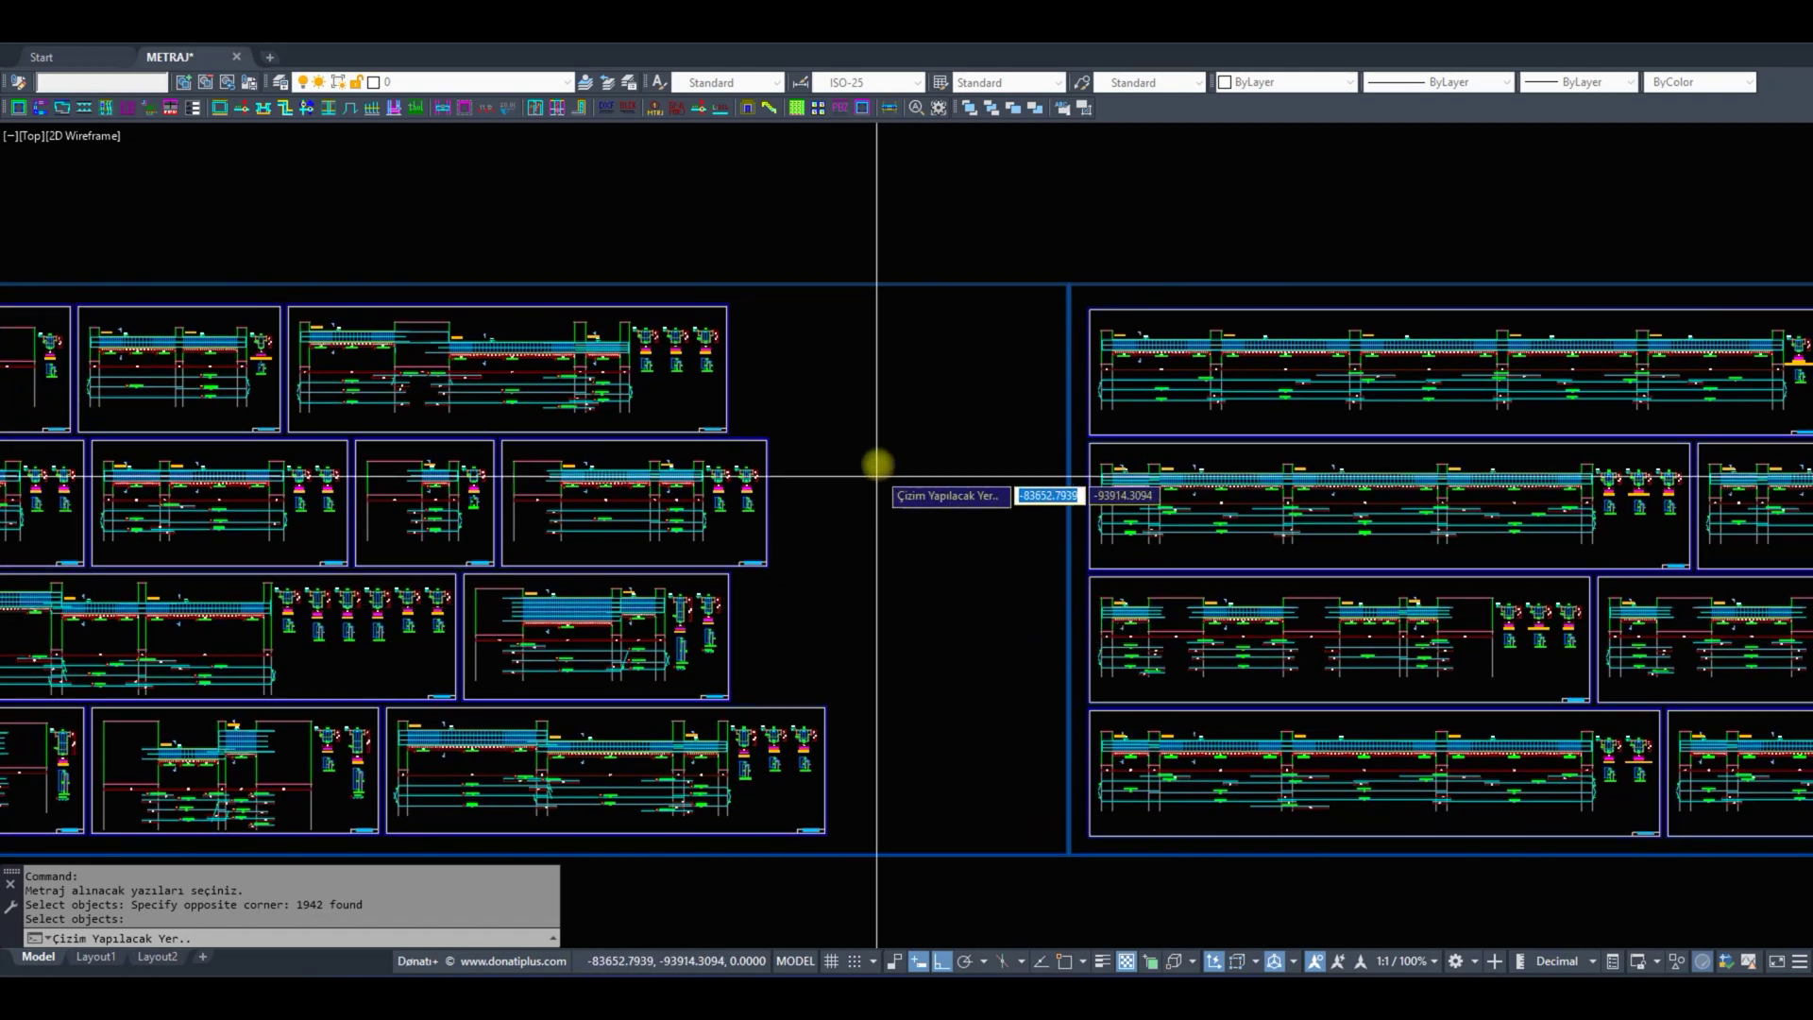
scroll(873, 340, down, 5)
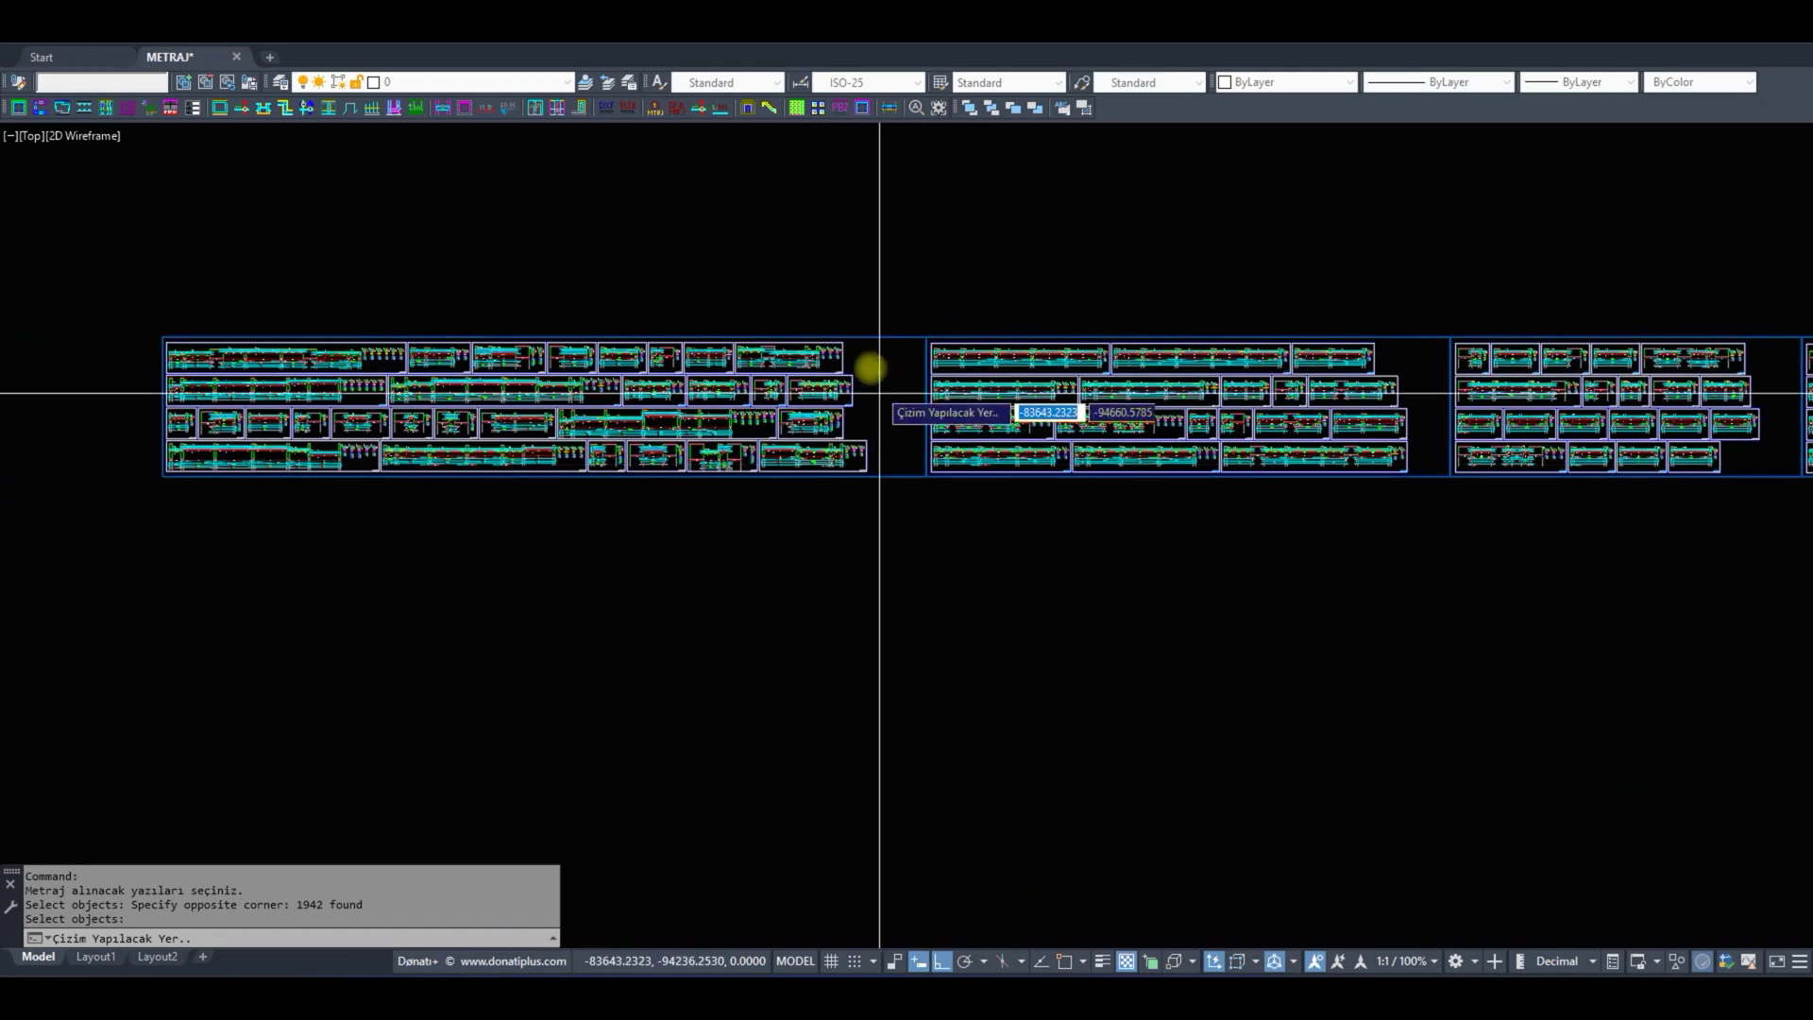
scroll(879, 393, up, 5)
Place the rebar quantity table in the gap beside the sheets and begin moving it.
click(850, 340)
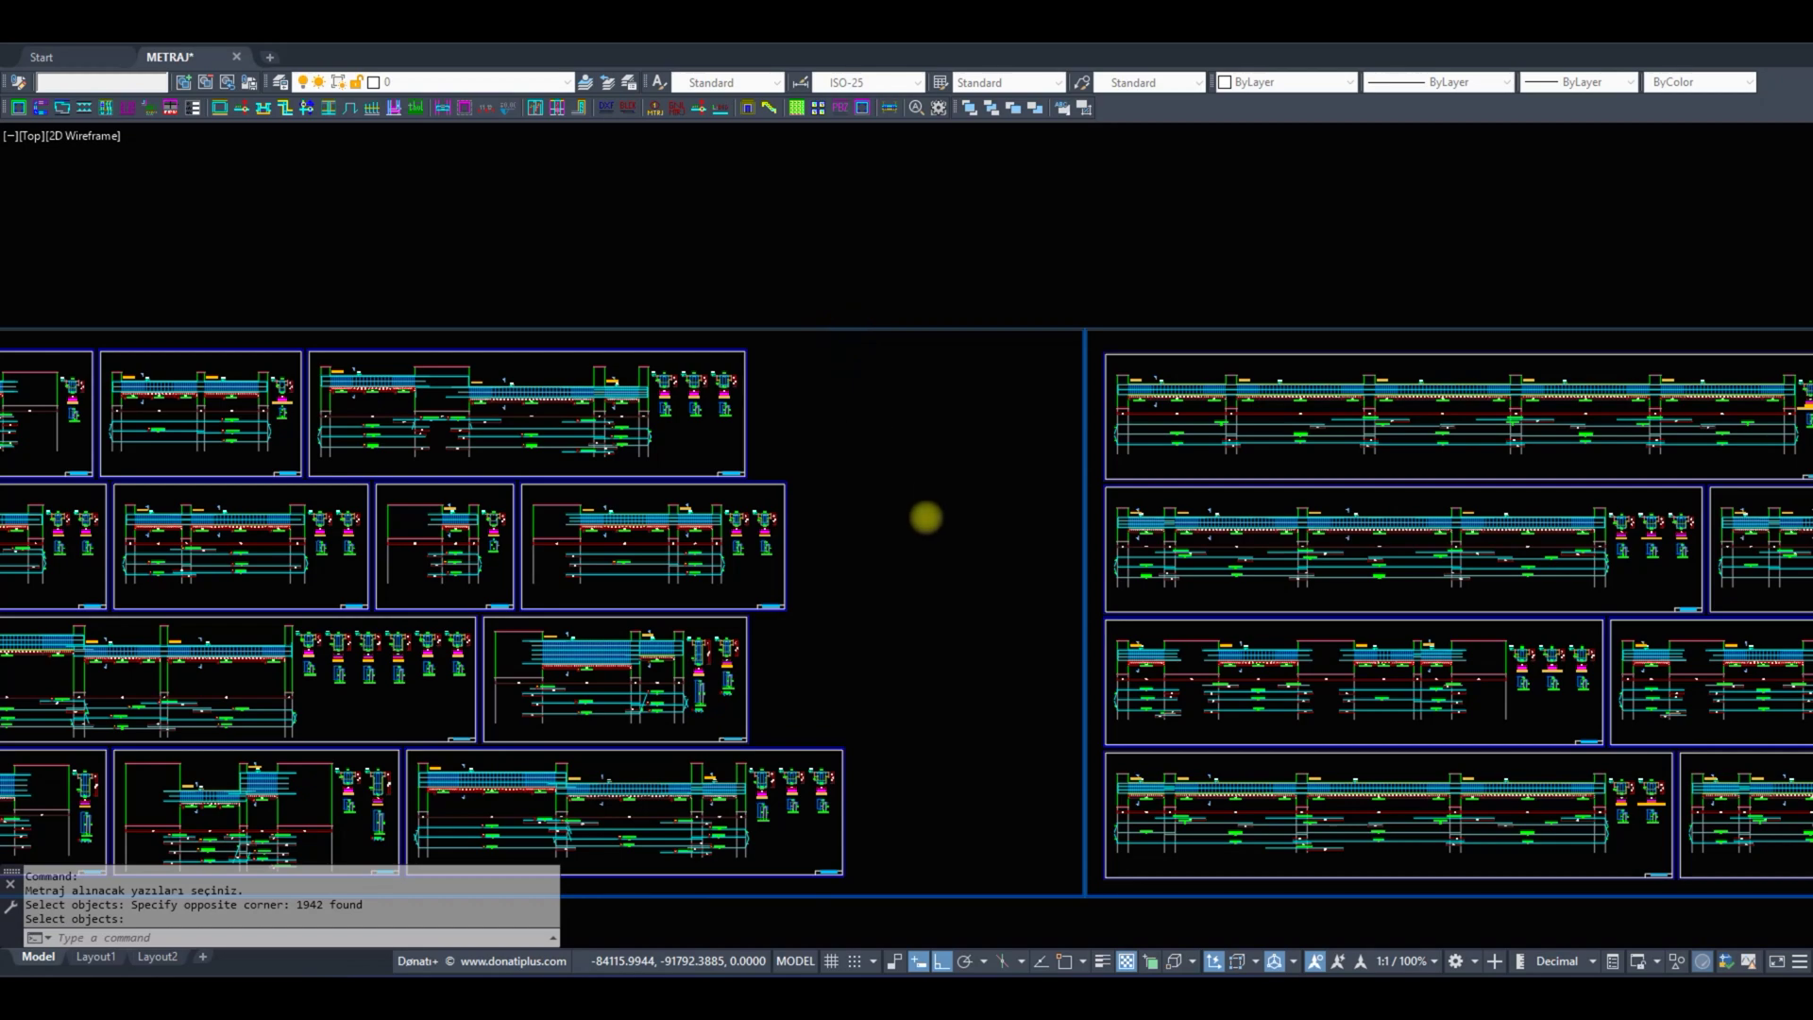
key(Return)
text(m)
key(Return)
click(858, 303)
scroll(874, 243, up, 2)
scroll(1020, 405, down, 2)
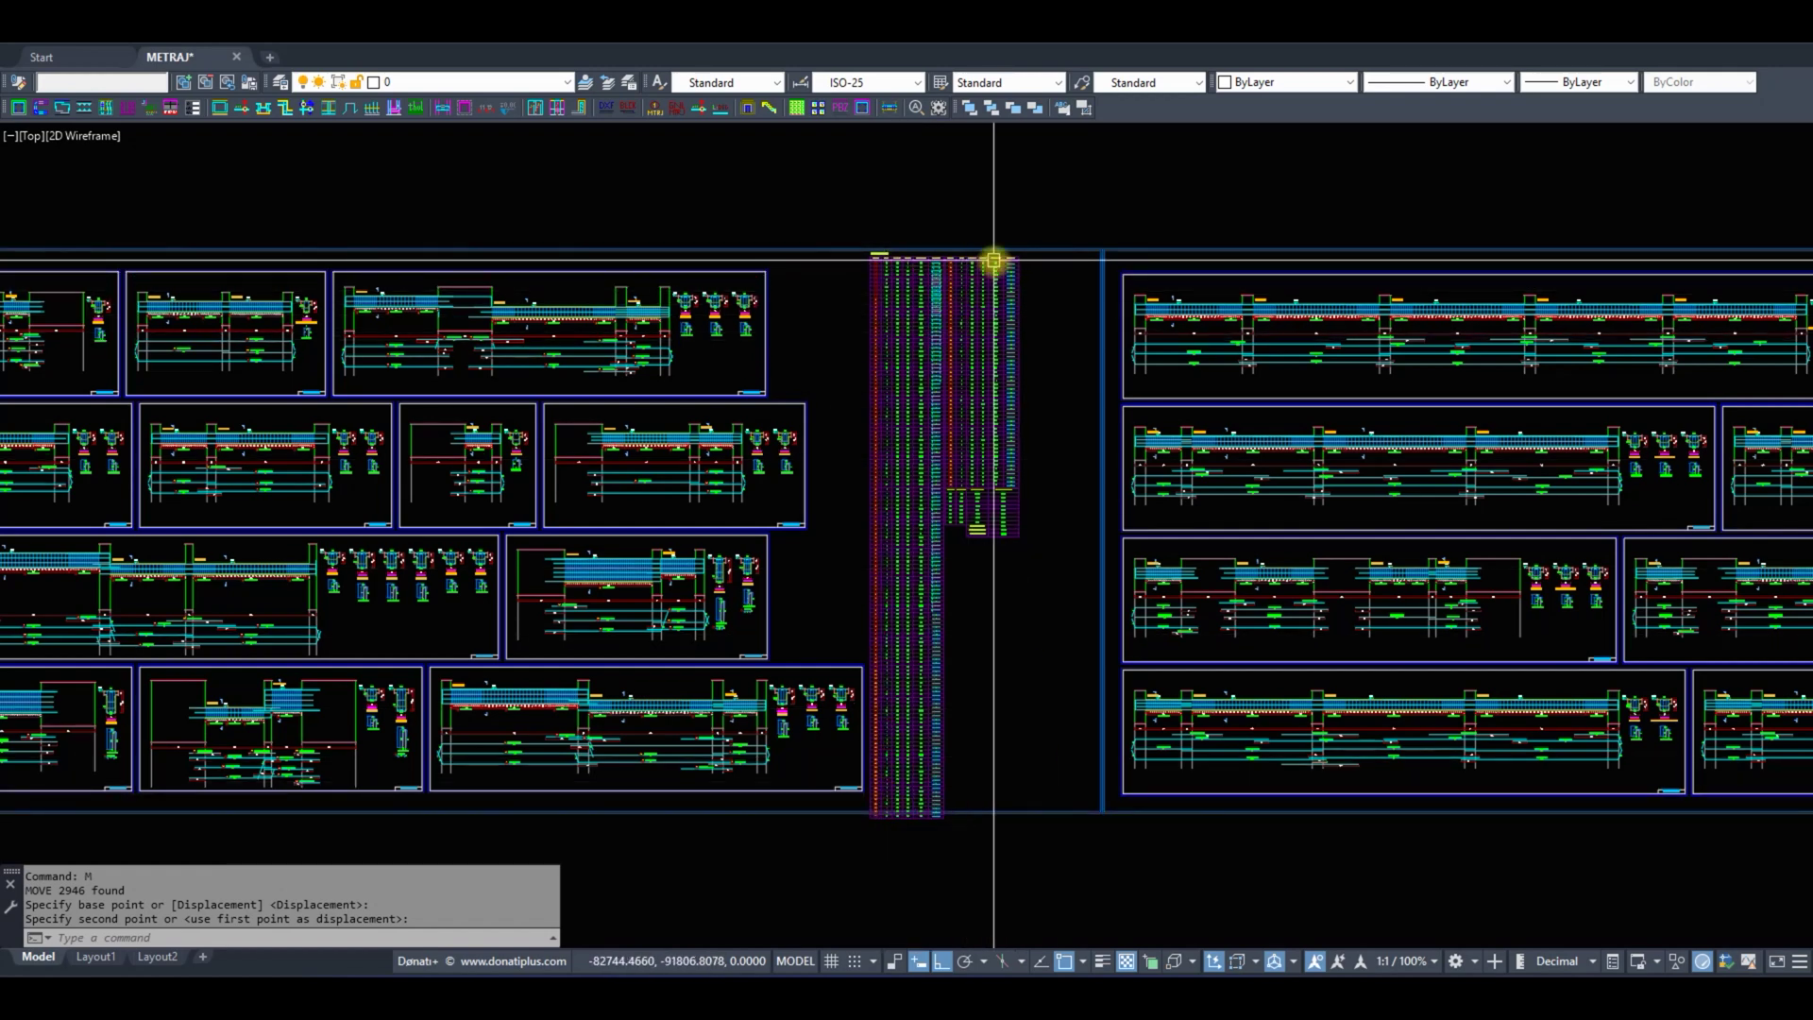
Select the tall generated table and move it with the MOVE command.
click(865, 207)
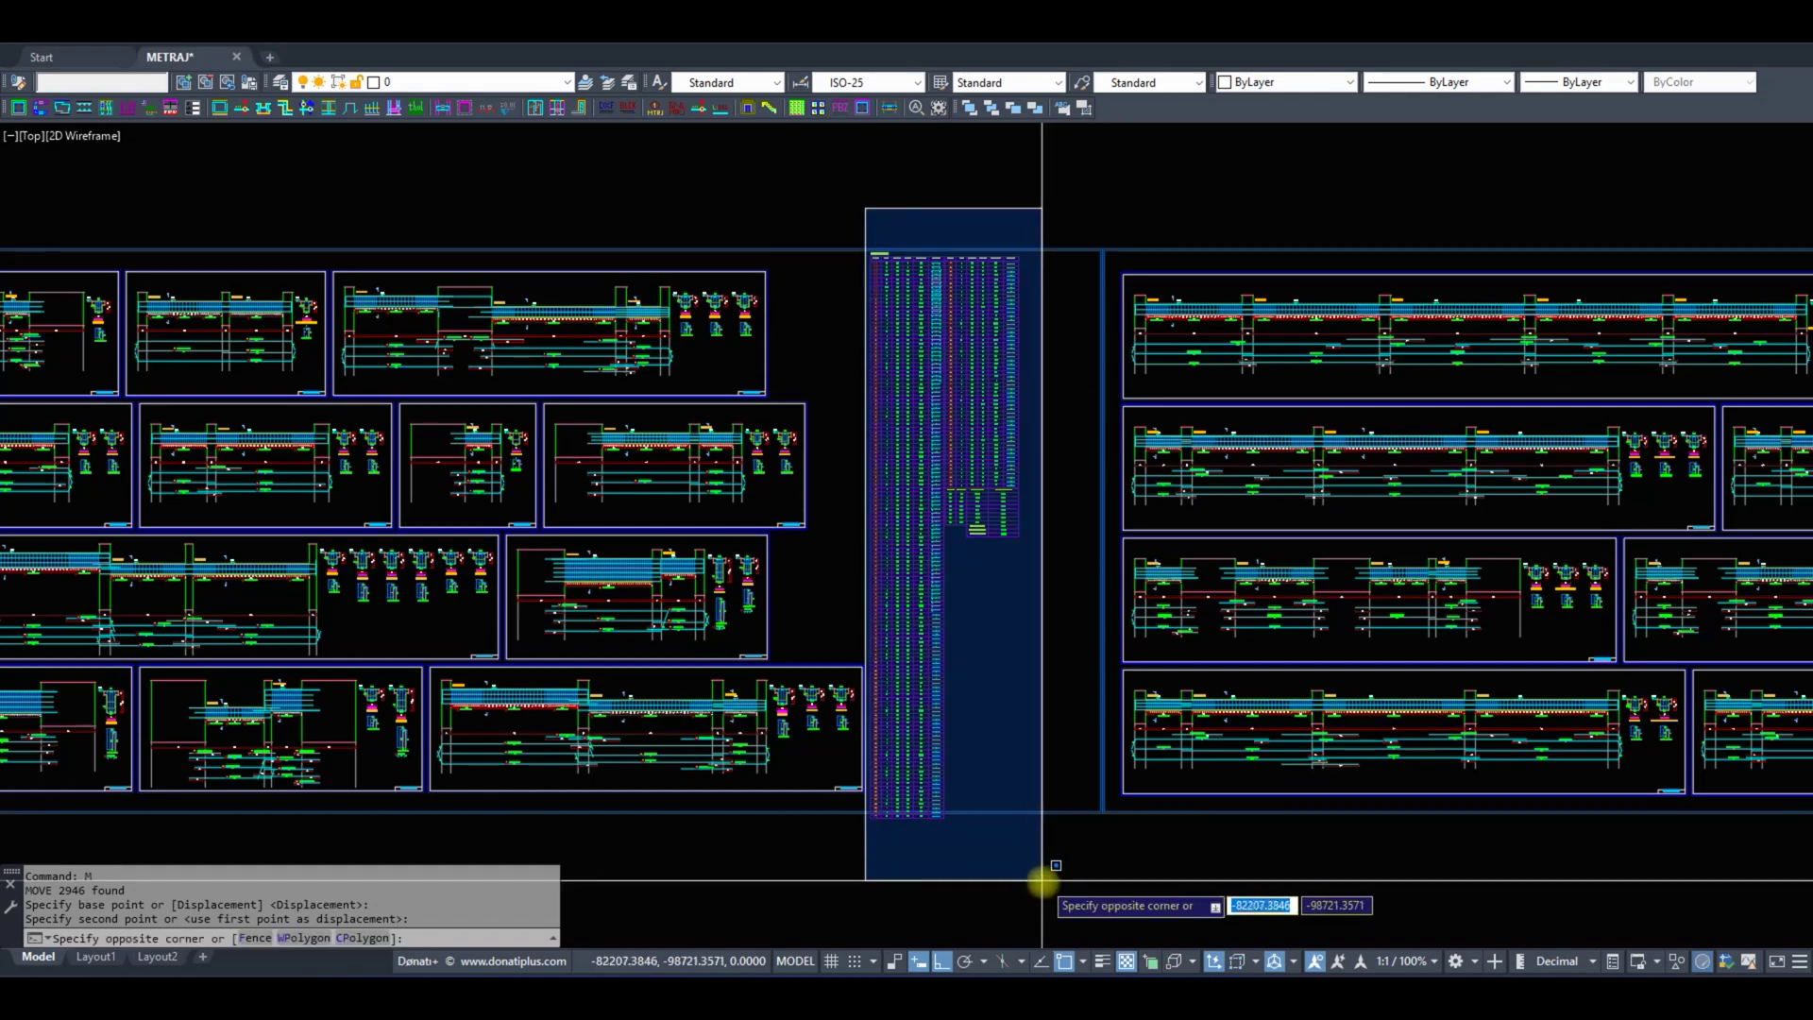
click(1043, 880)
scroll(999, 676, up, 2)
text(m)
key(Return)
click(1016, 794)
scroll(935, 604, down, 5)
scroll(847, 448, down, 2)
scroll(1174, 555, down, 2)
scroll(1510, 647, up, 3)
Erase the tall rebar table and relaunch the Donati+ takeoff.
click(1452, 392)
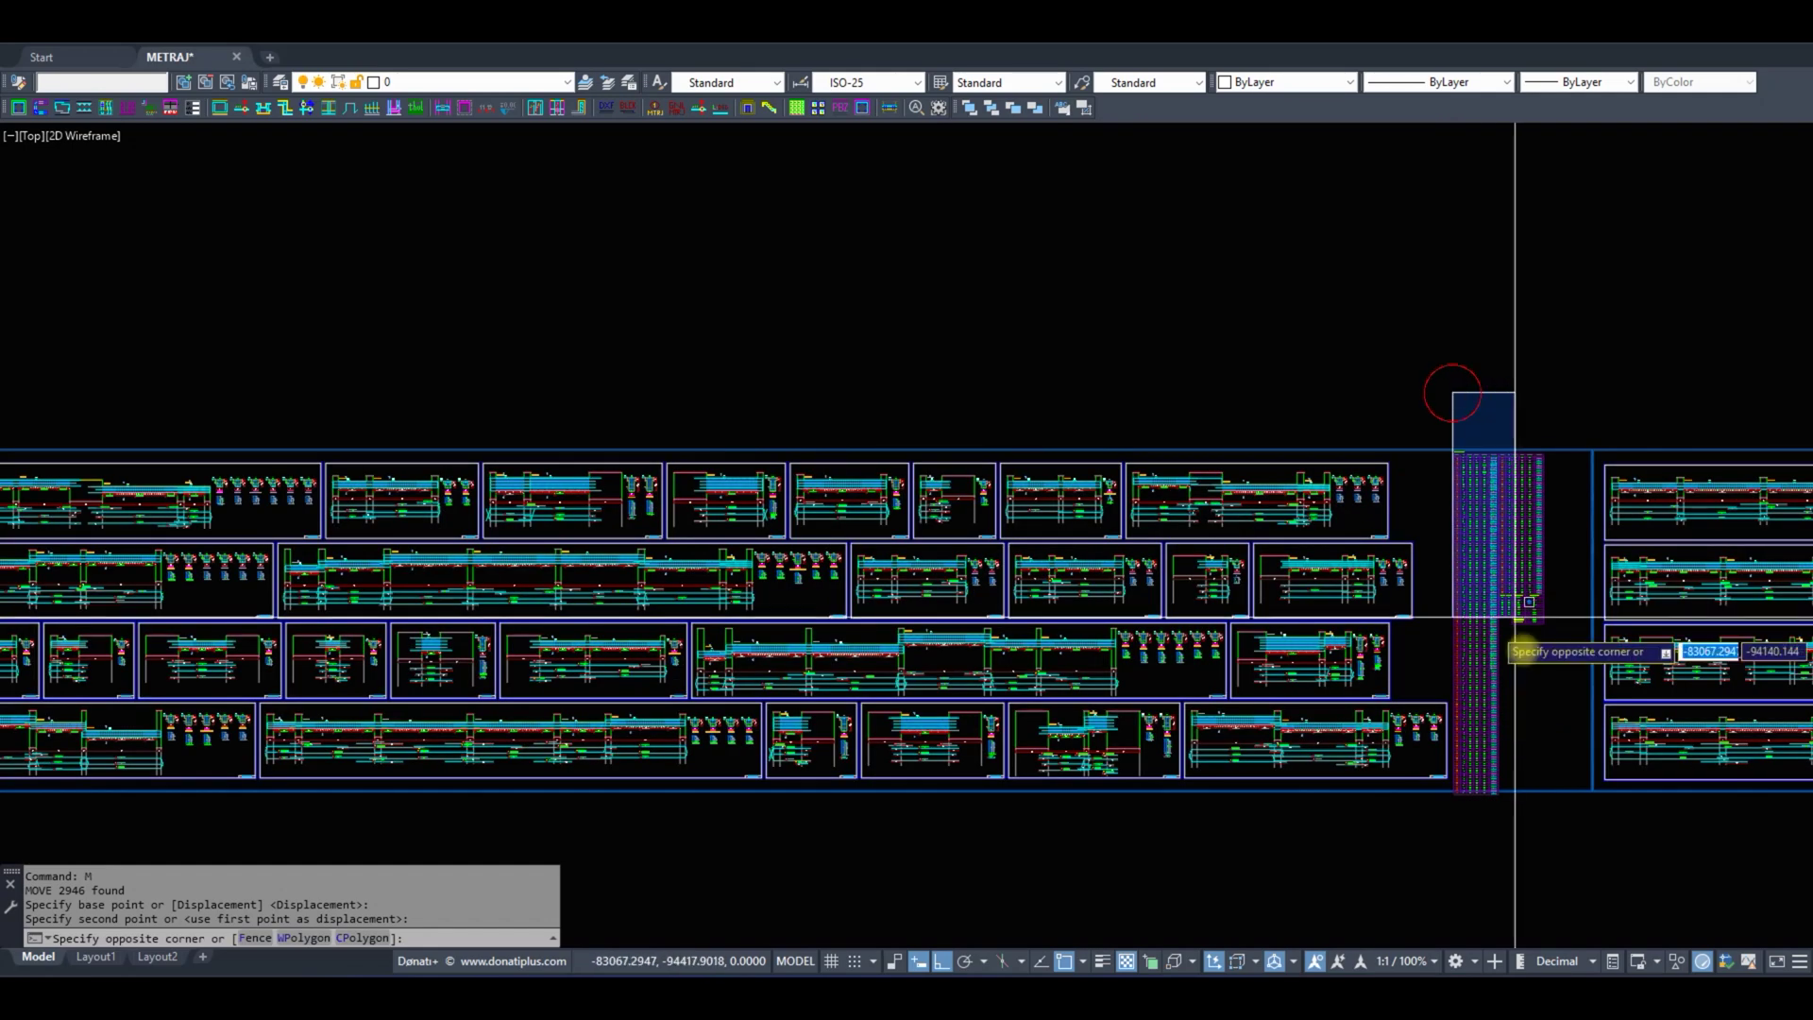
click(1568, 840)
text(e)
key(Return)
middle_drag(927, 647, 1211, 630)
click(865, 597)
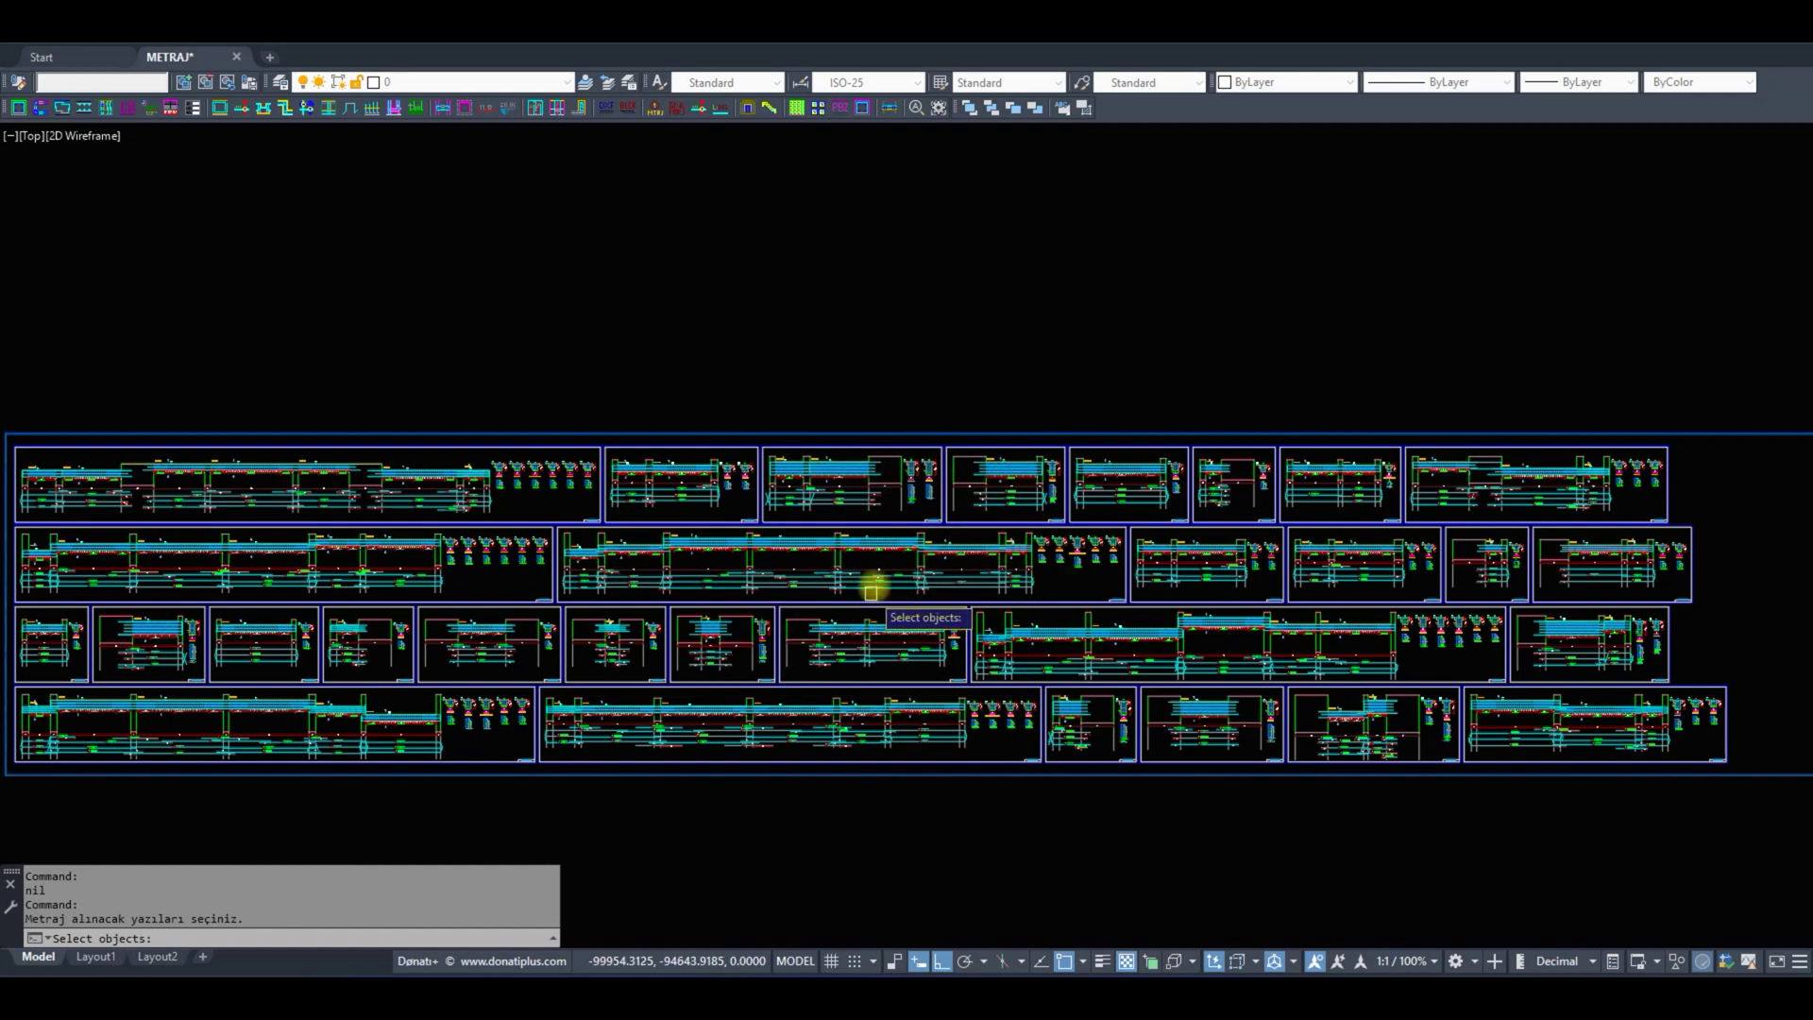
Select the sheet group's 2394 rebar labels, approve removing old position numbers, and place the table beside the sheets.
scroll(954, 371, down, 2)
click(315, 385)
click(1275, 672)
key(Return)
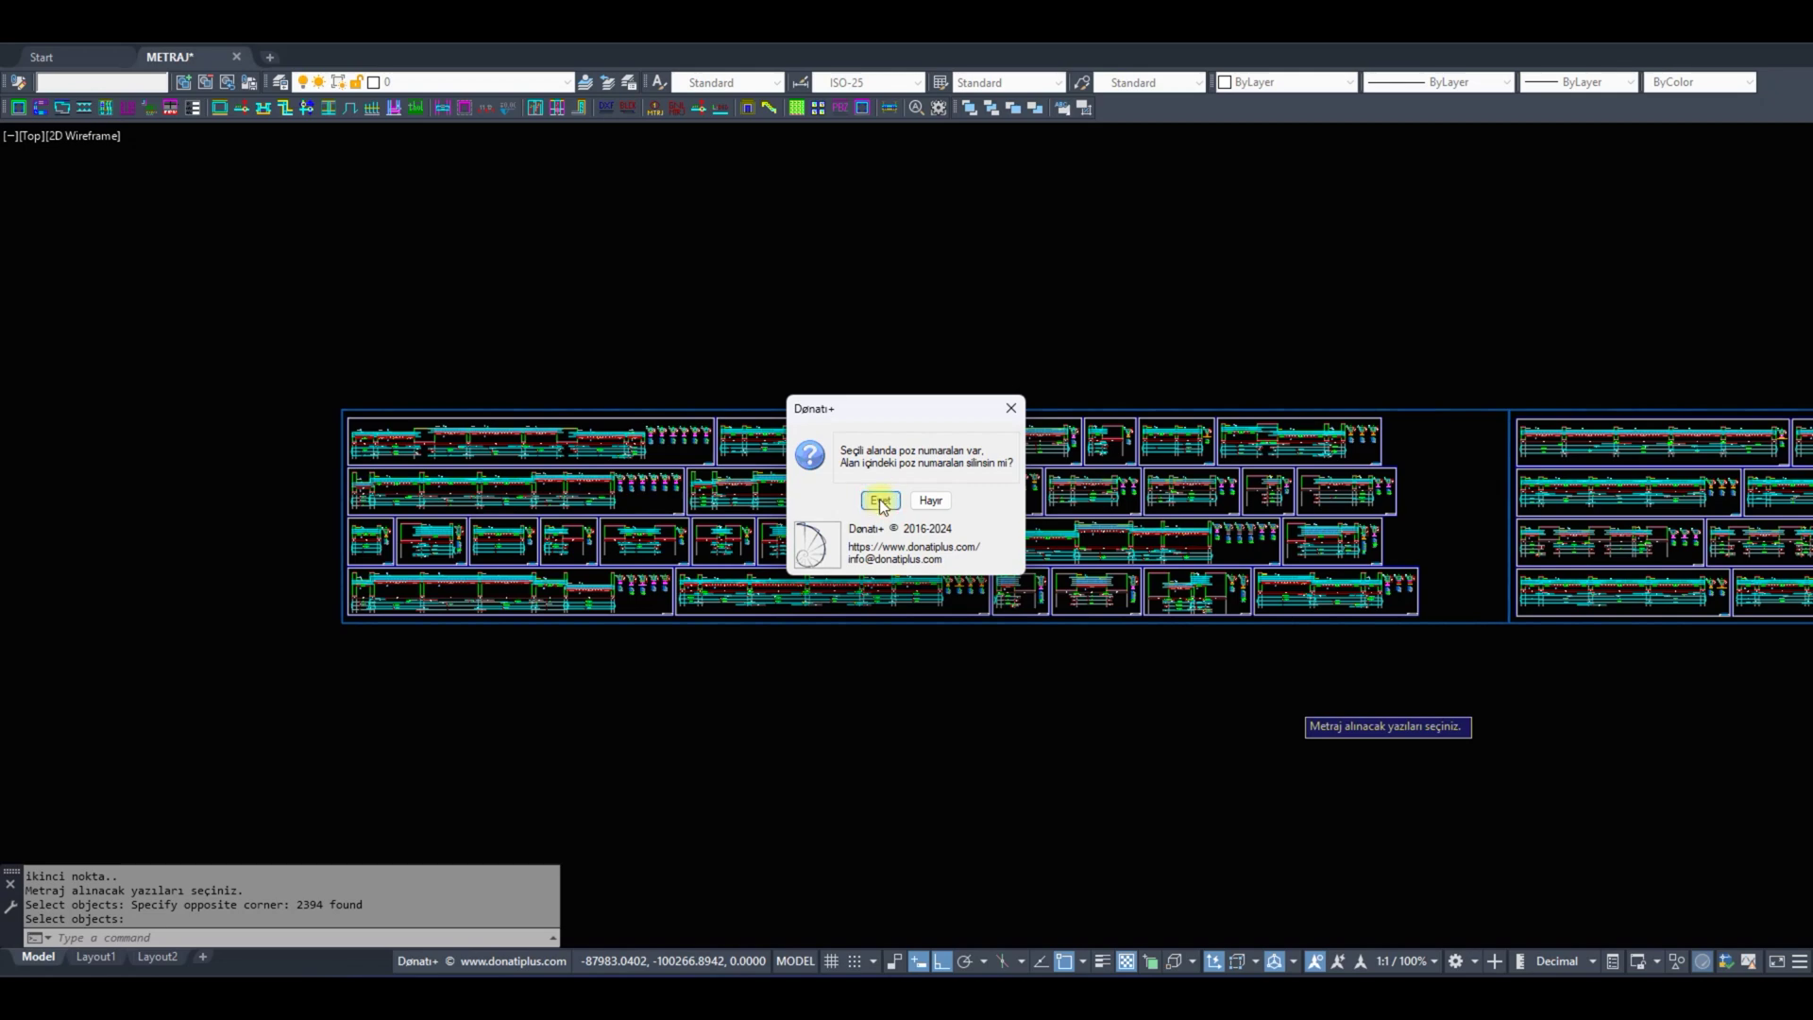
click(881, 498)
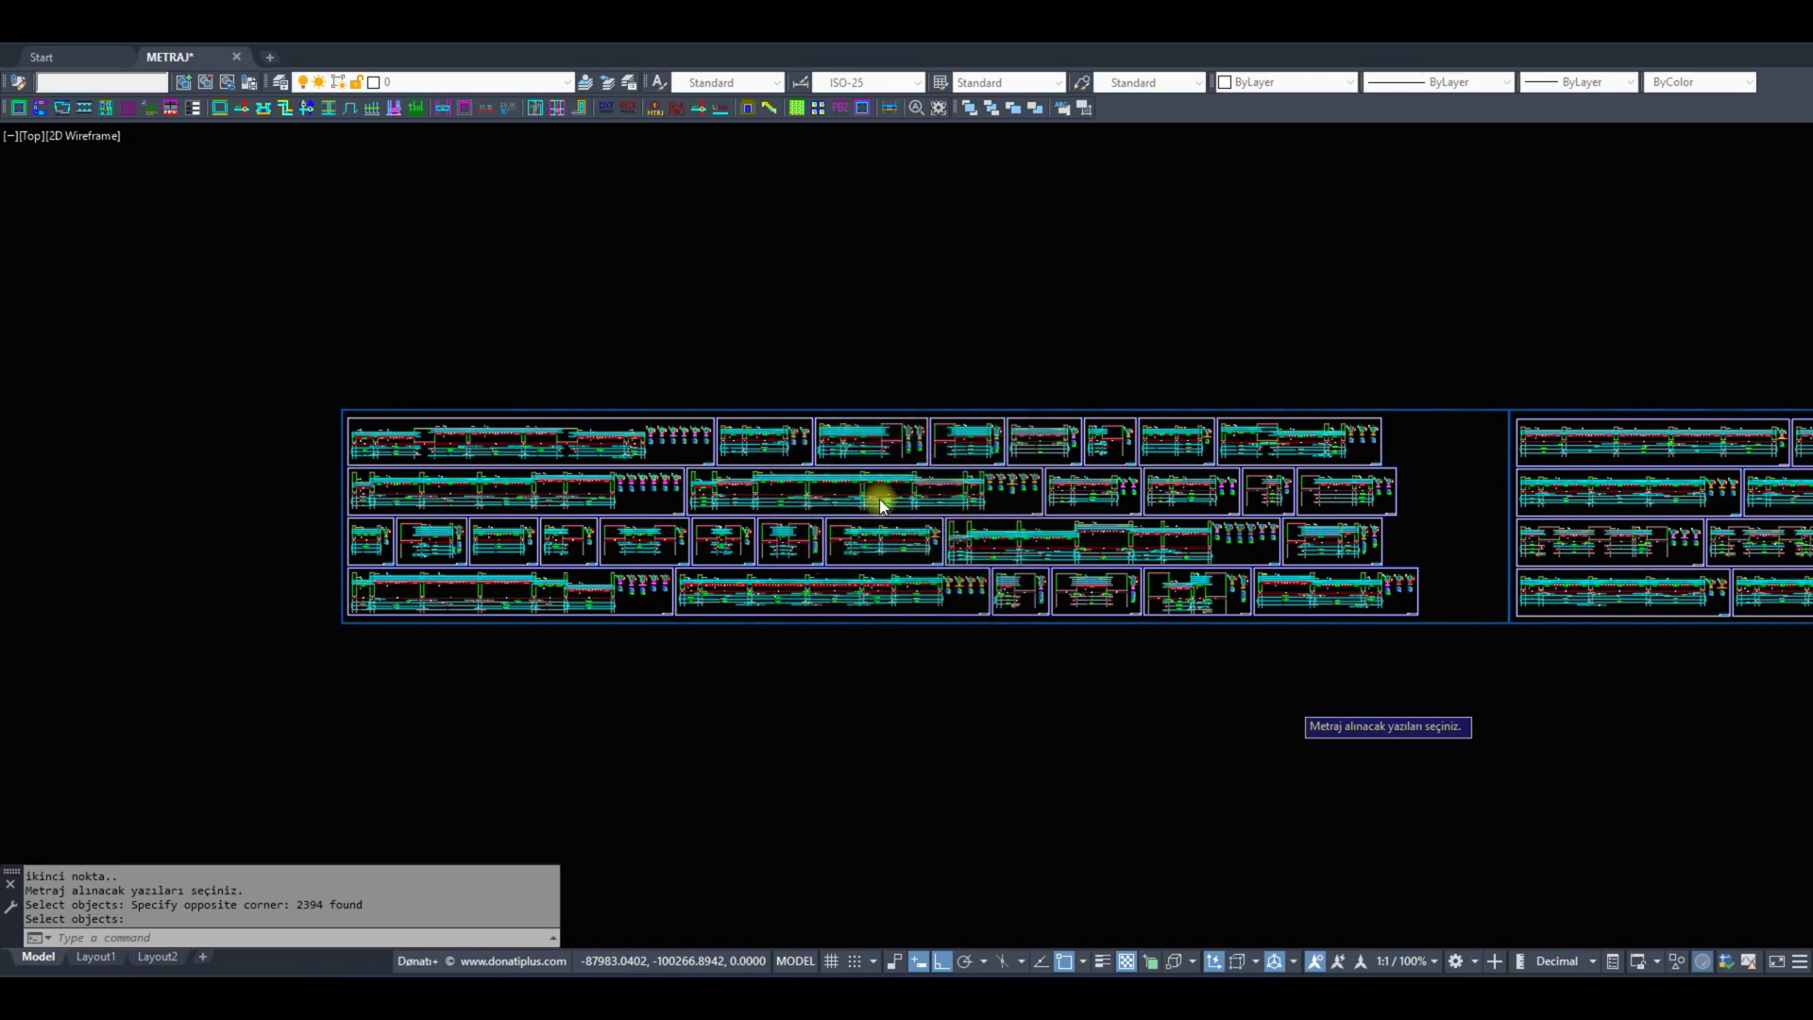
scroll(881, 497, up, 5)
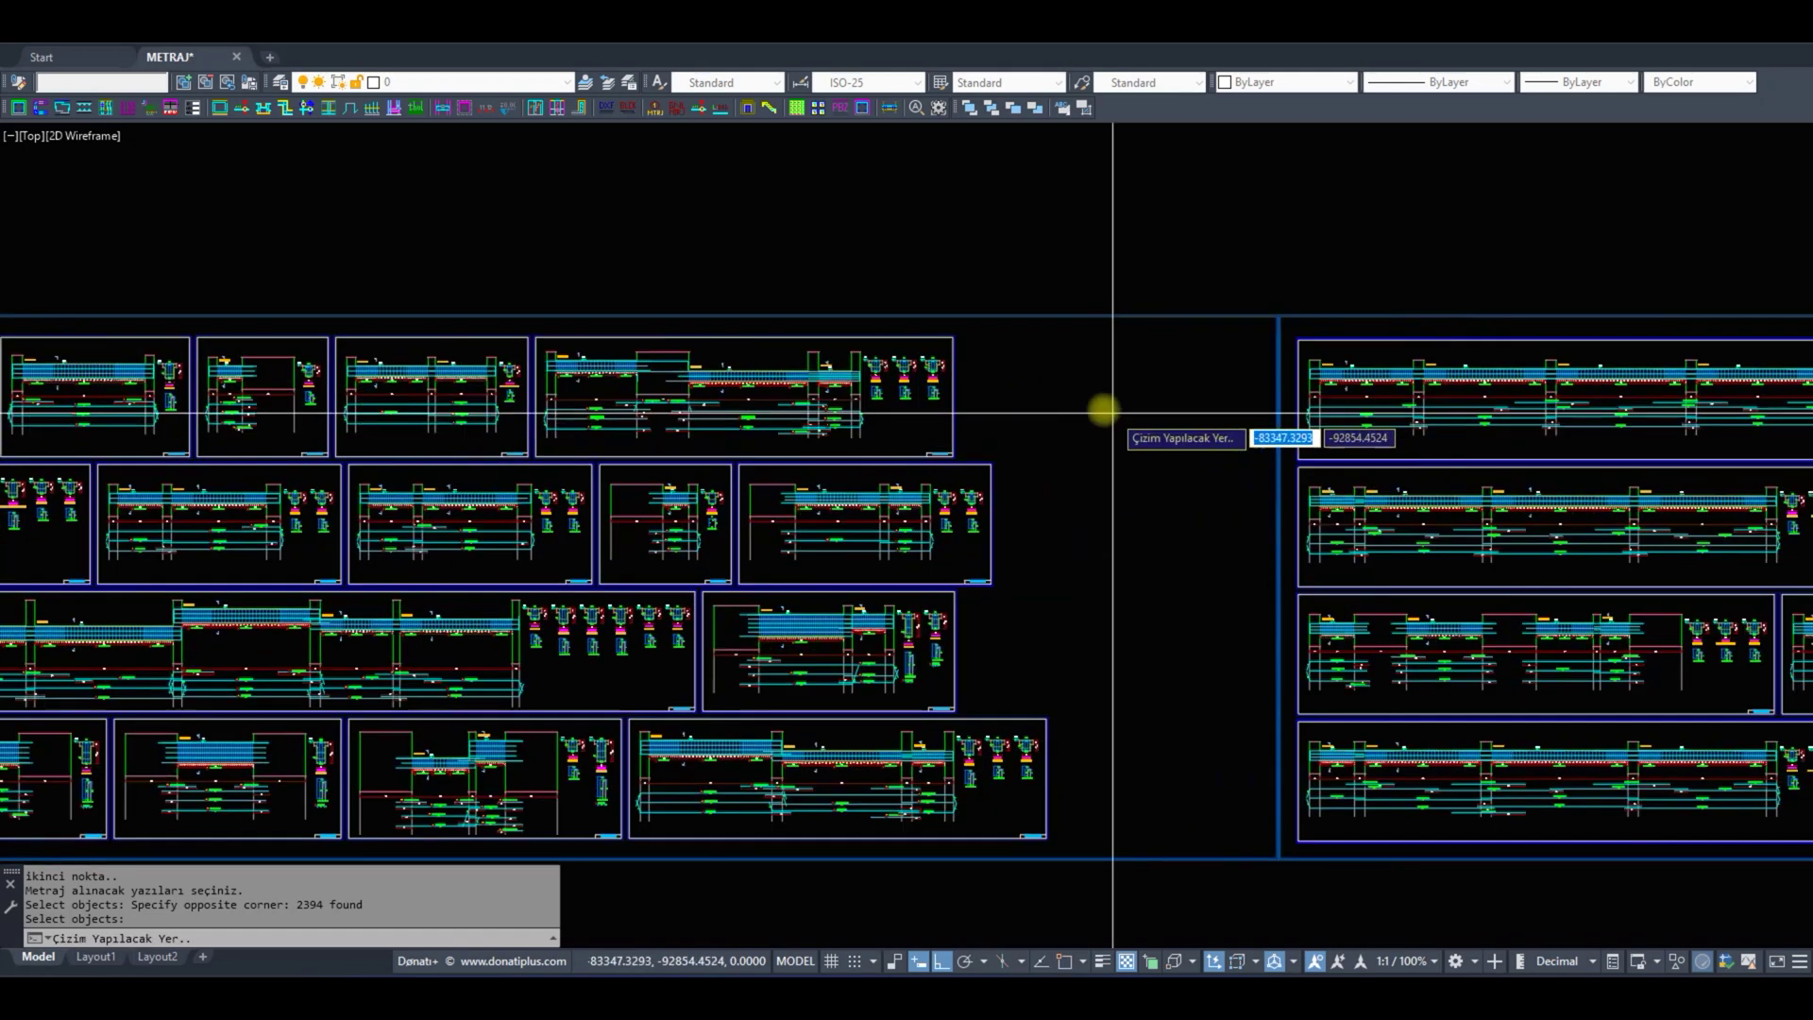
click(1058, 326)
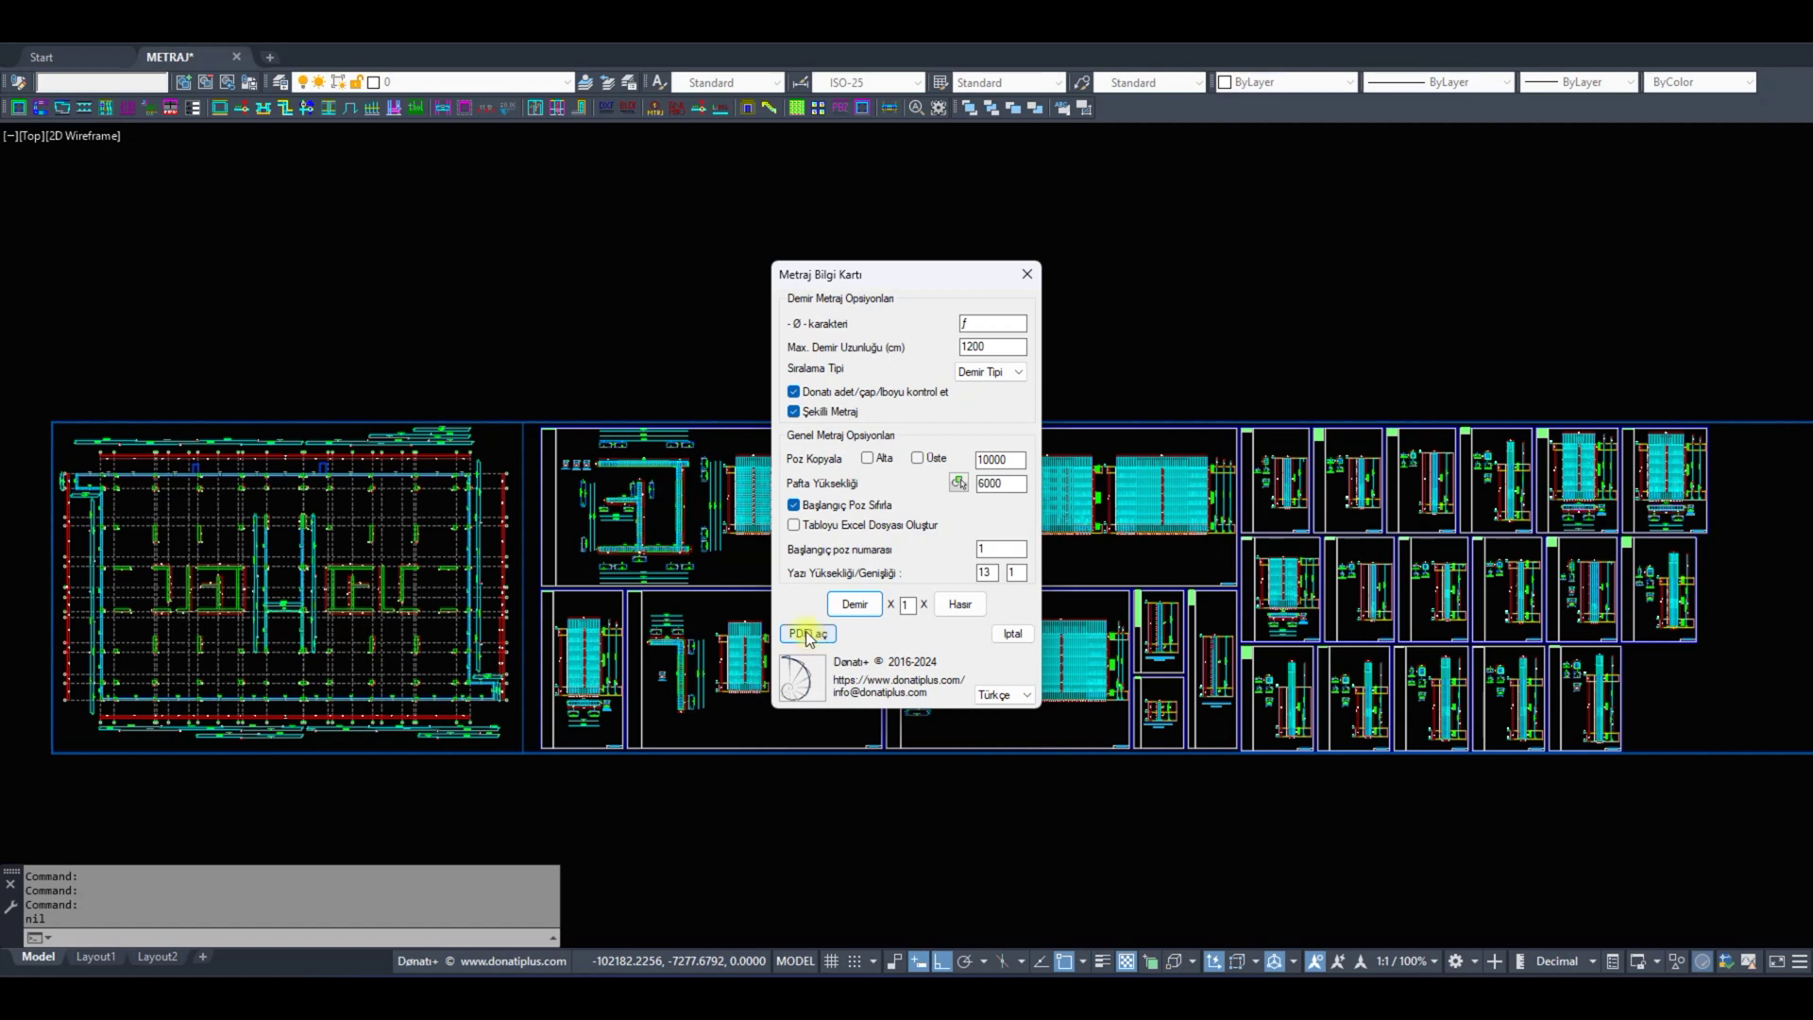
Consult the Metraj.pdf bar-shape chart, cancel the quantity card, and pick a column detail label.
click(810, 635)
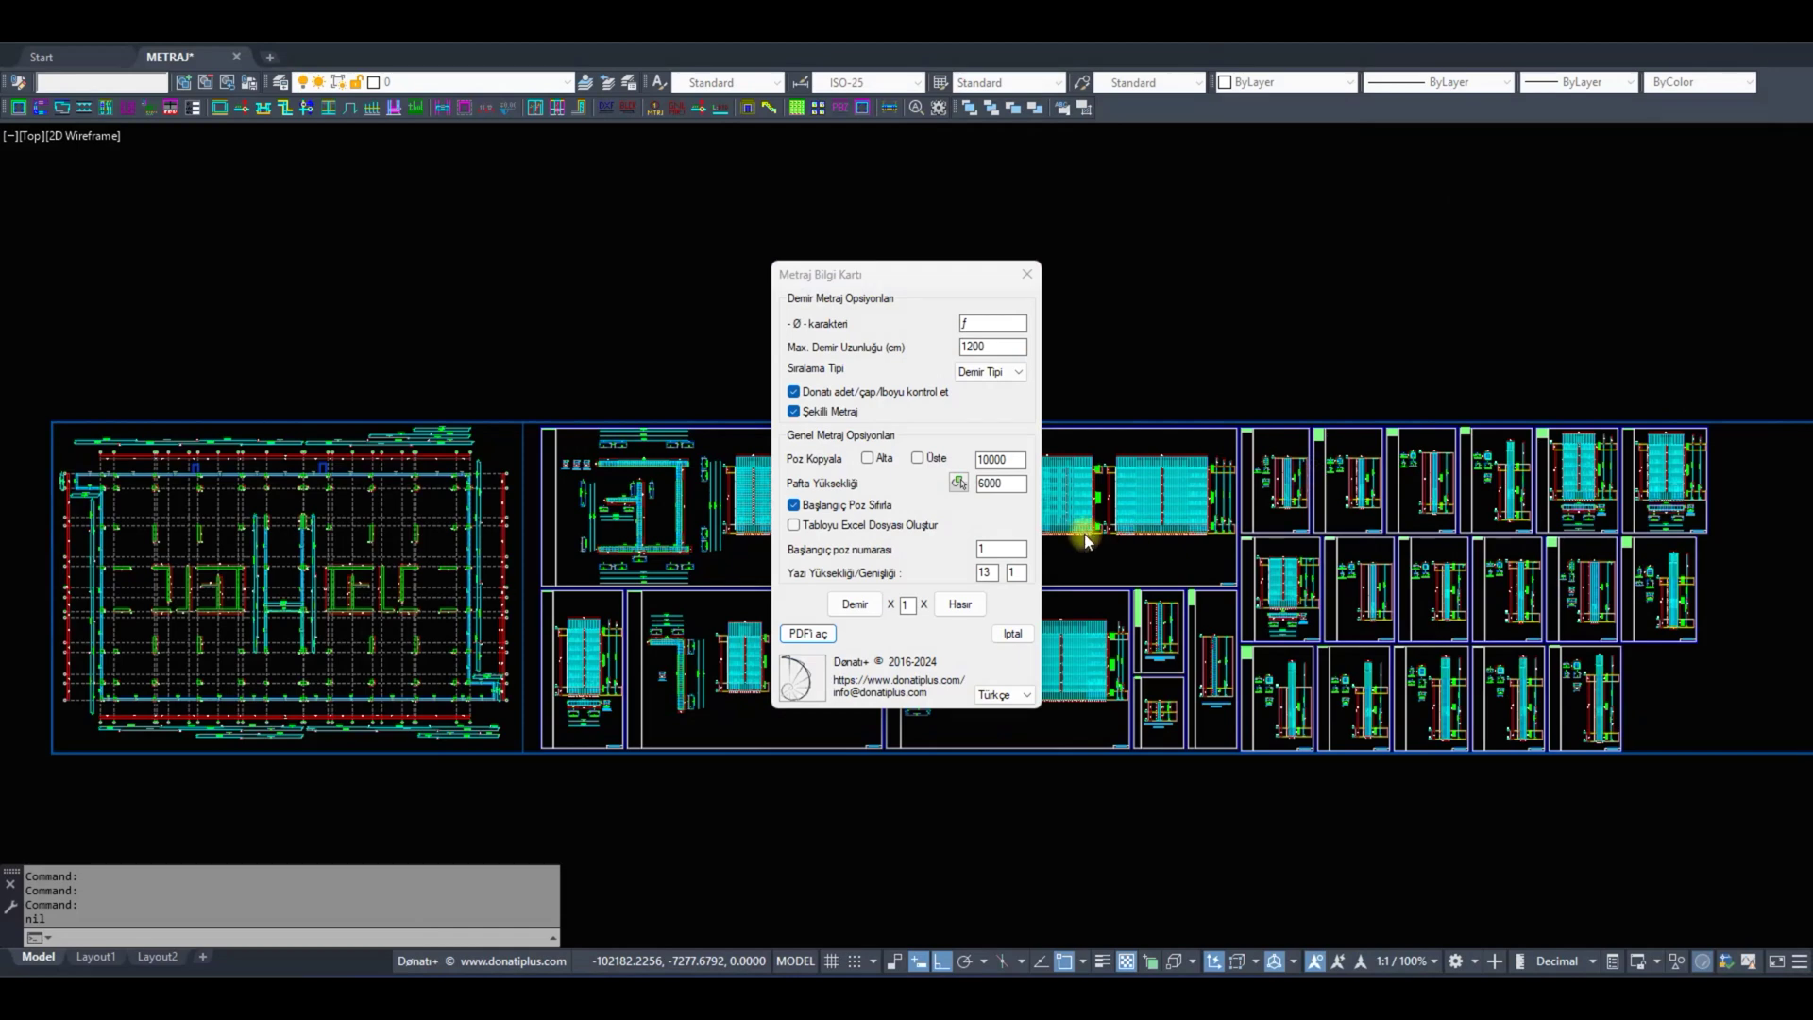
click(1010, 633)
click(948, 519)
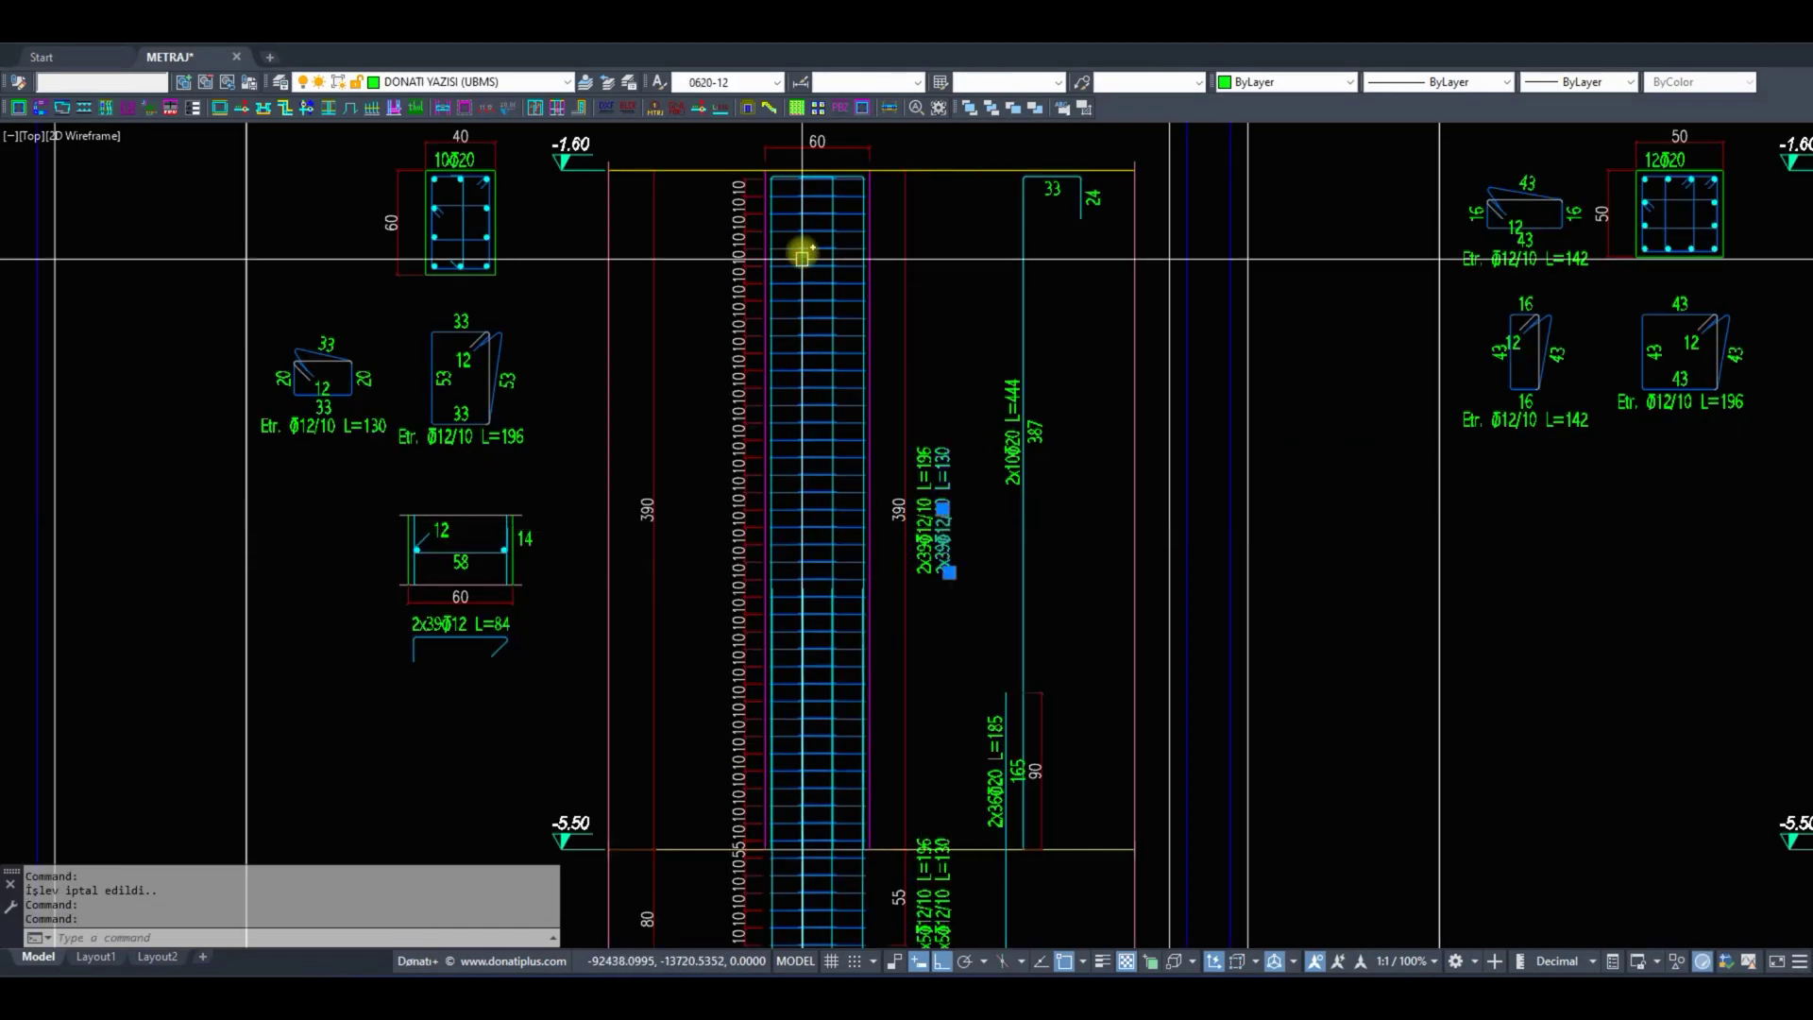
Check the label text styles, then frame the whole floor plan sheet with its rebar selected.
click(728, 82)
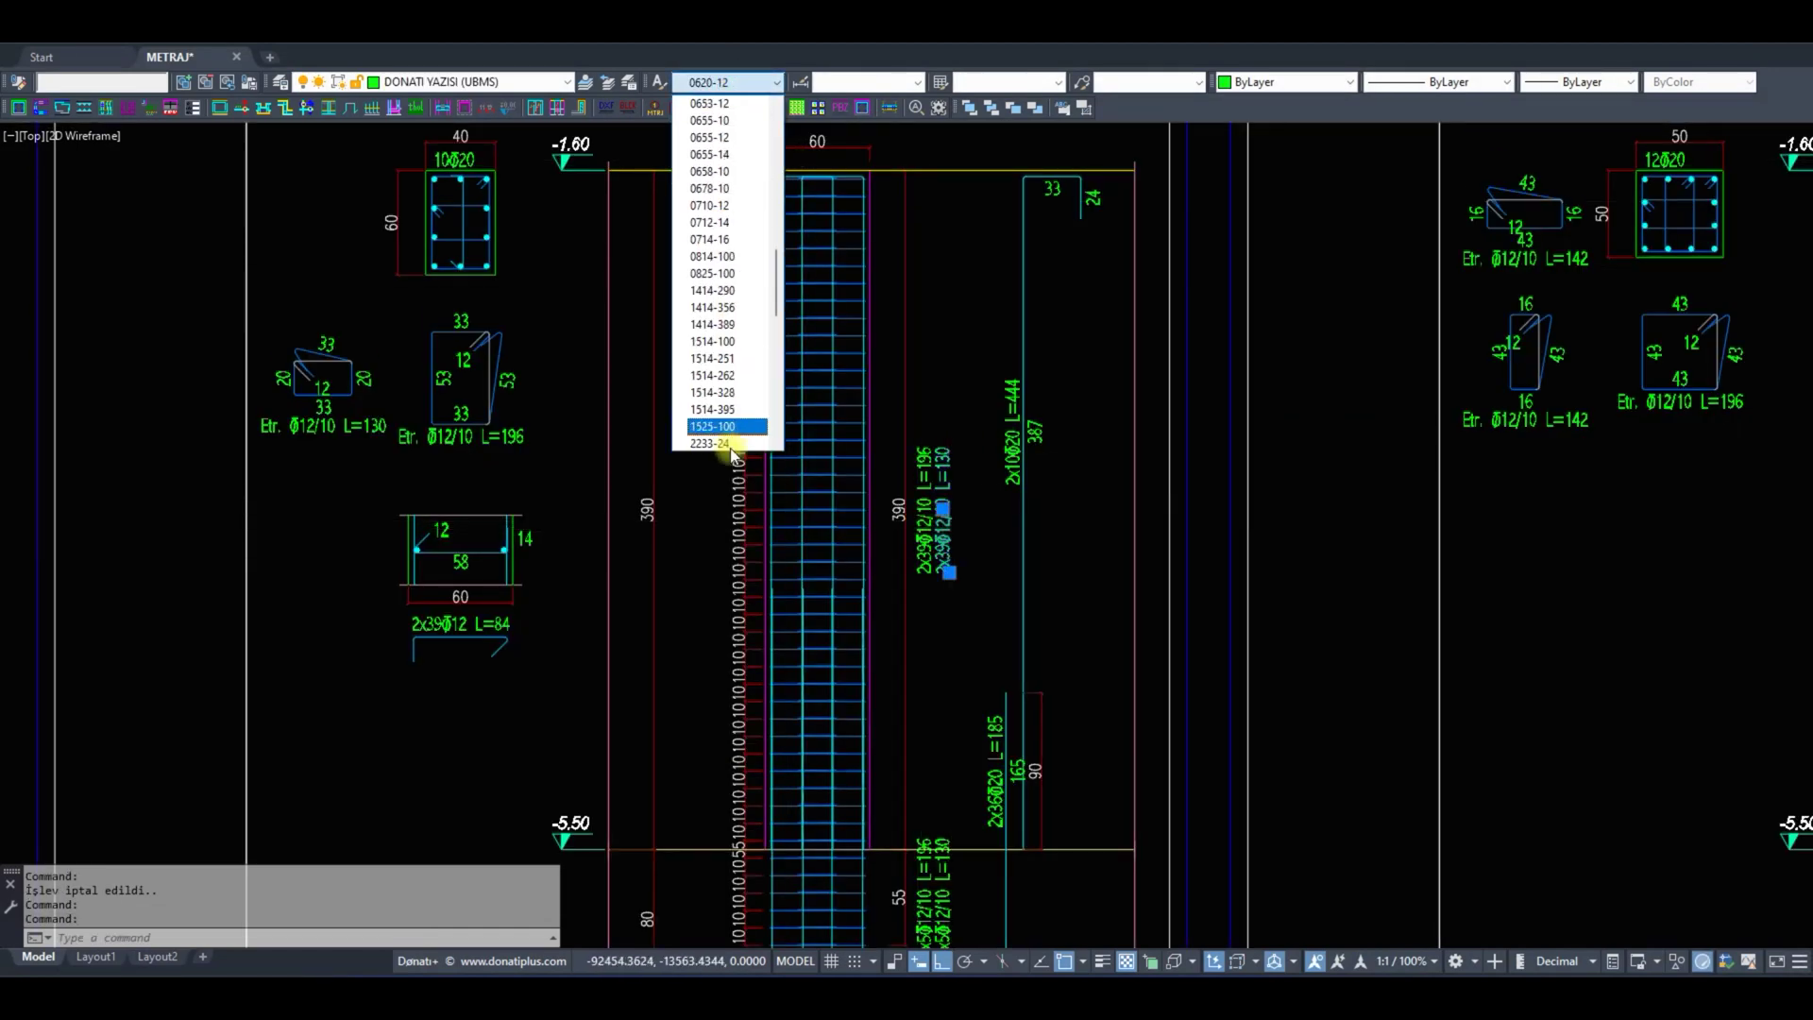
key(Escape)
scroll(798, 607, down, 8)
scroll(828, 549, up, 1)
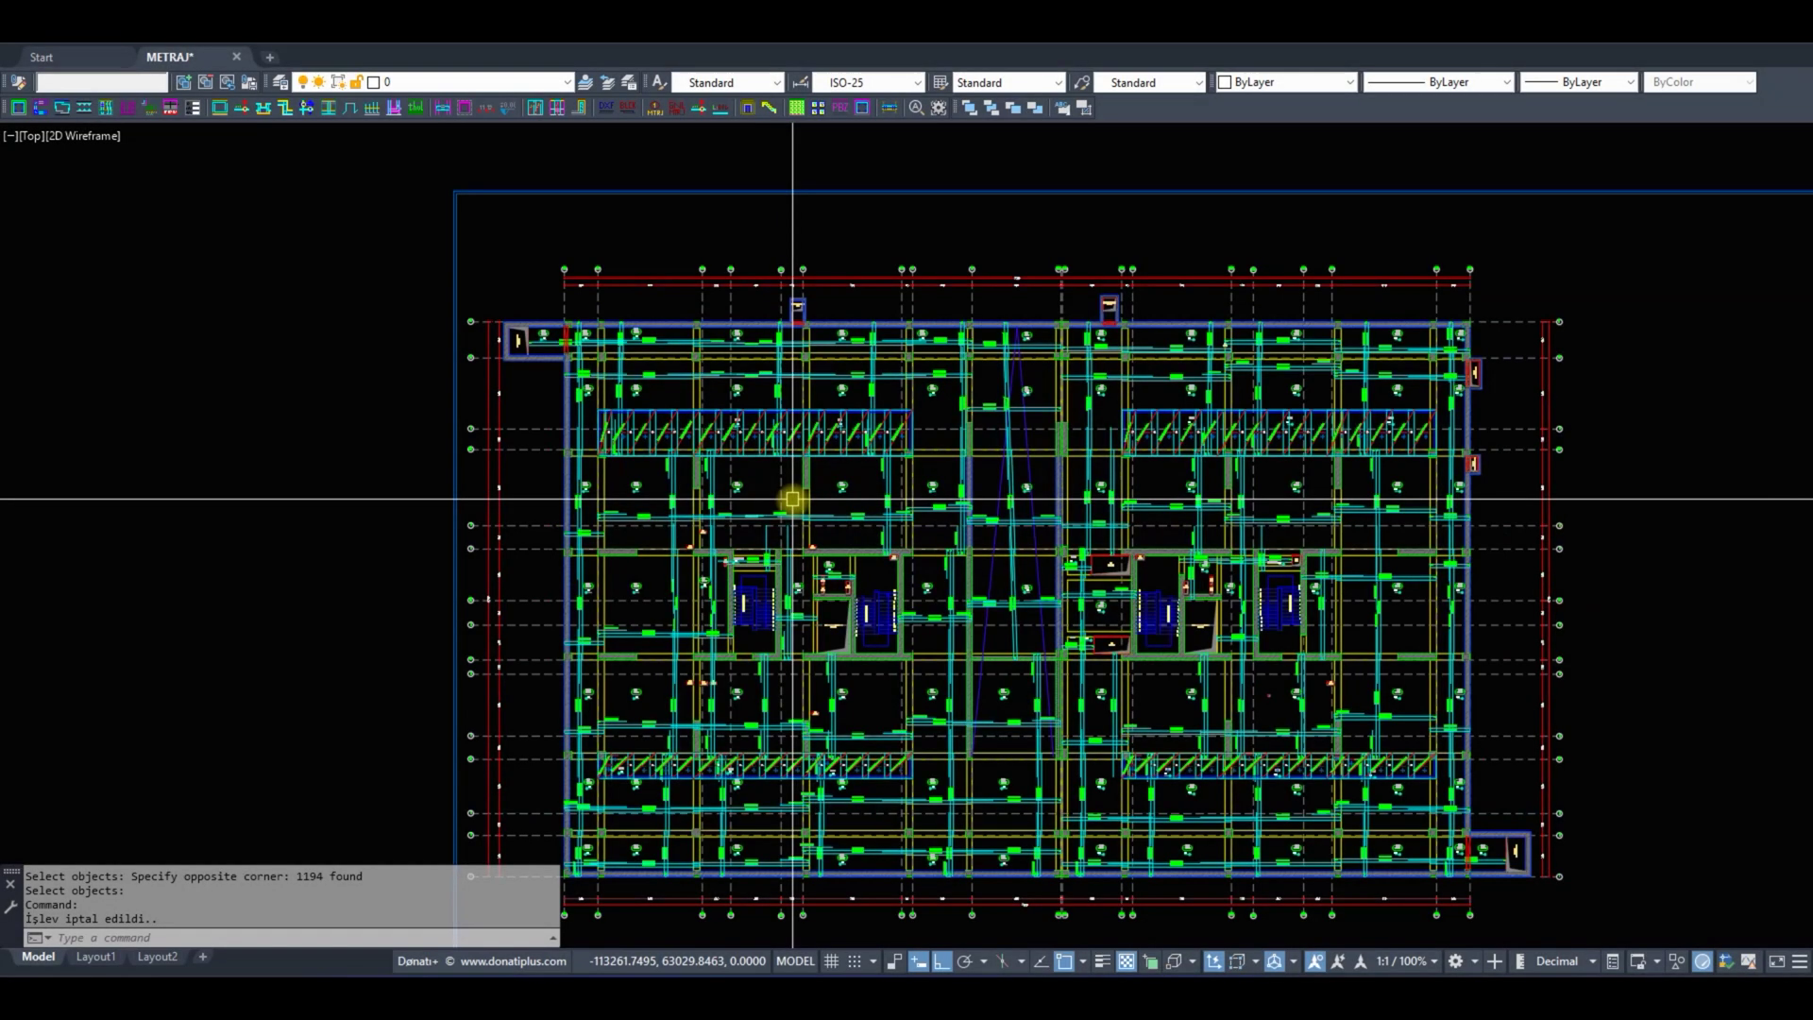
middle_drag(793, 499, 601, 434)
scroll(830, 453, down, 2)
scroll(587, 485, up, 4)
scroll(569, 492, up, 2)
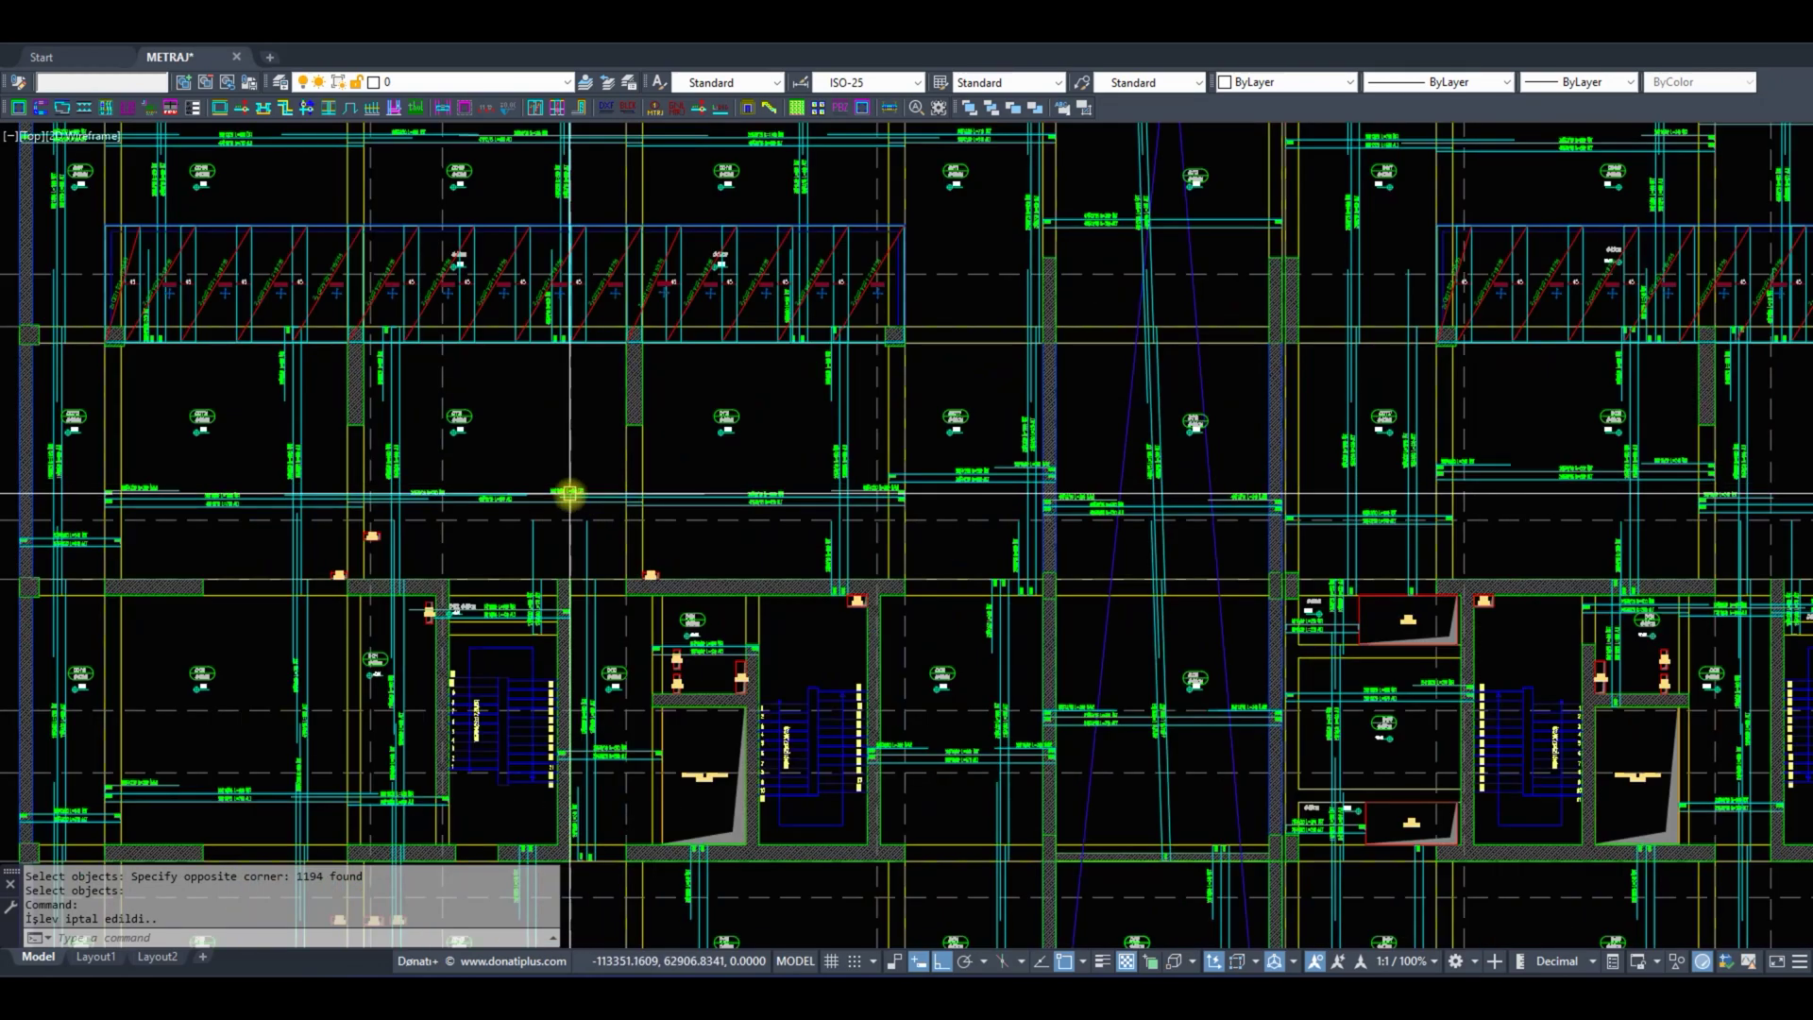
scroll(570, 492, down, 3)
scroll(661, 473, up, 3)
scroll(729, 460, up, 2)
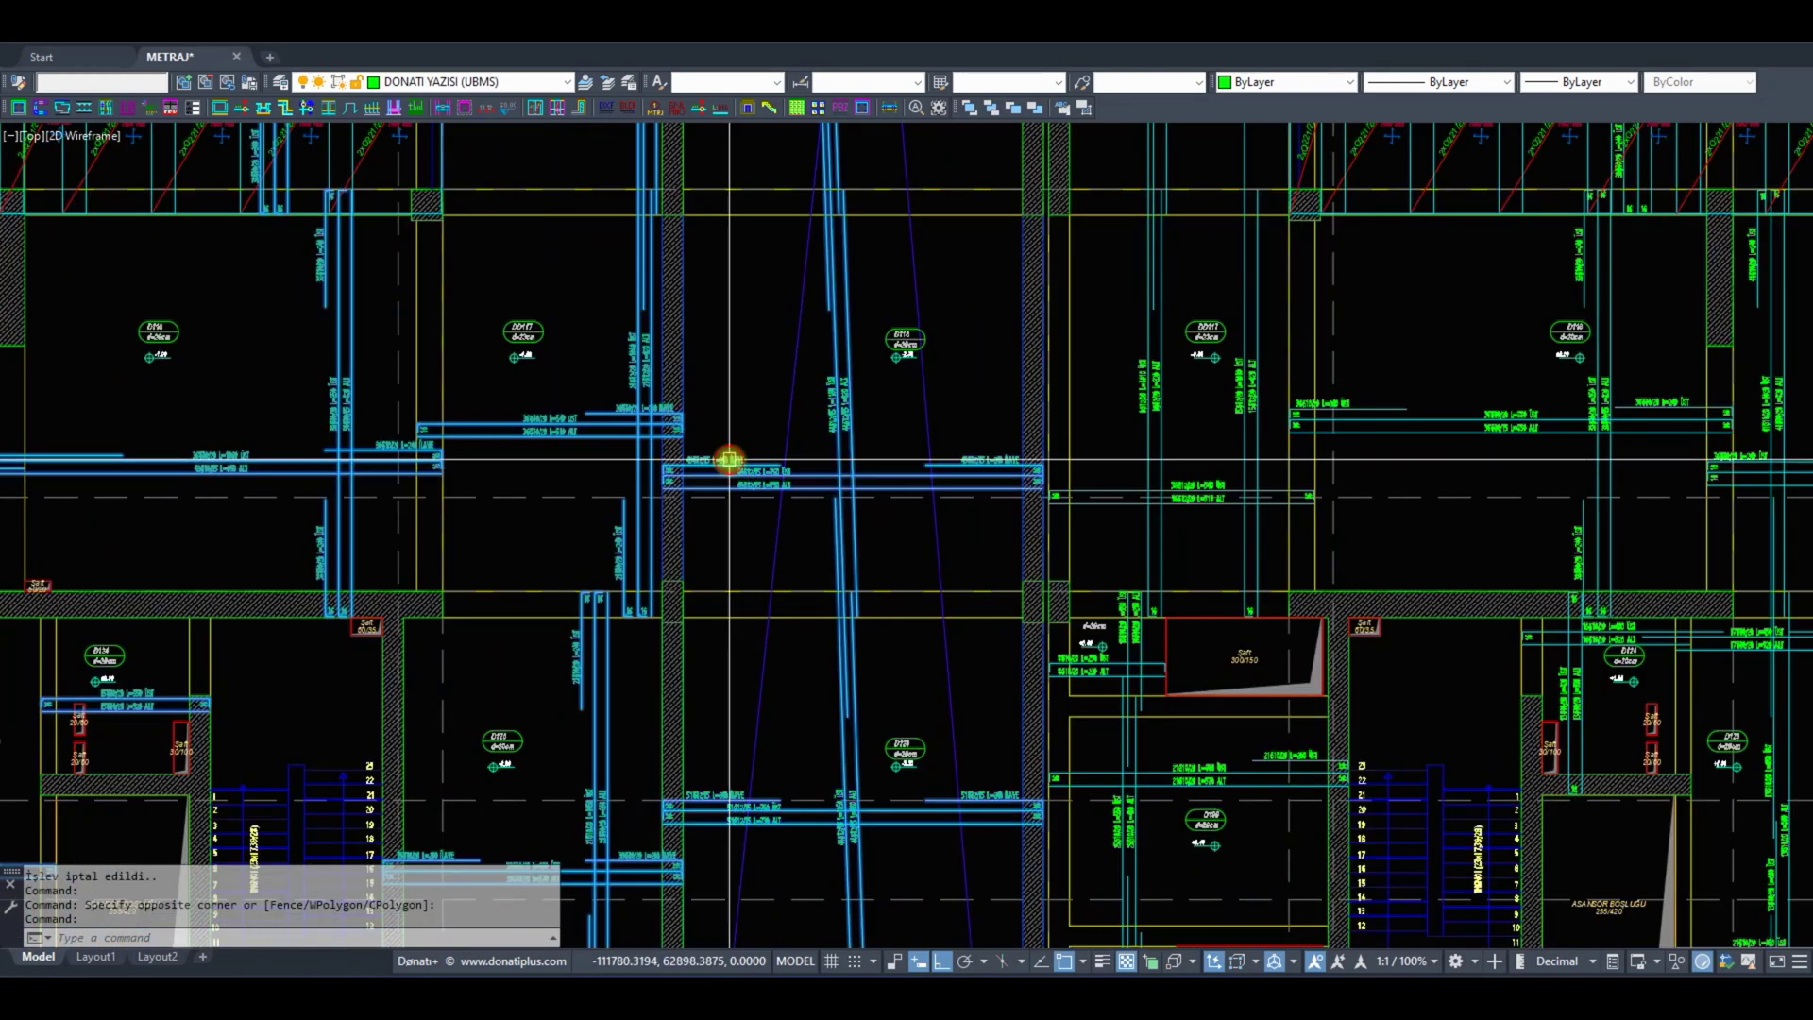
scroll(1206, 457, down, 5)
middle_drag(1206, 457, 985, 584)
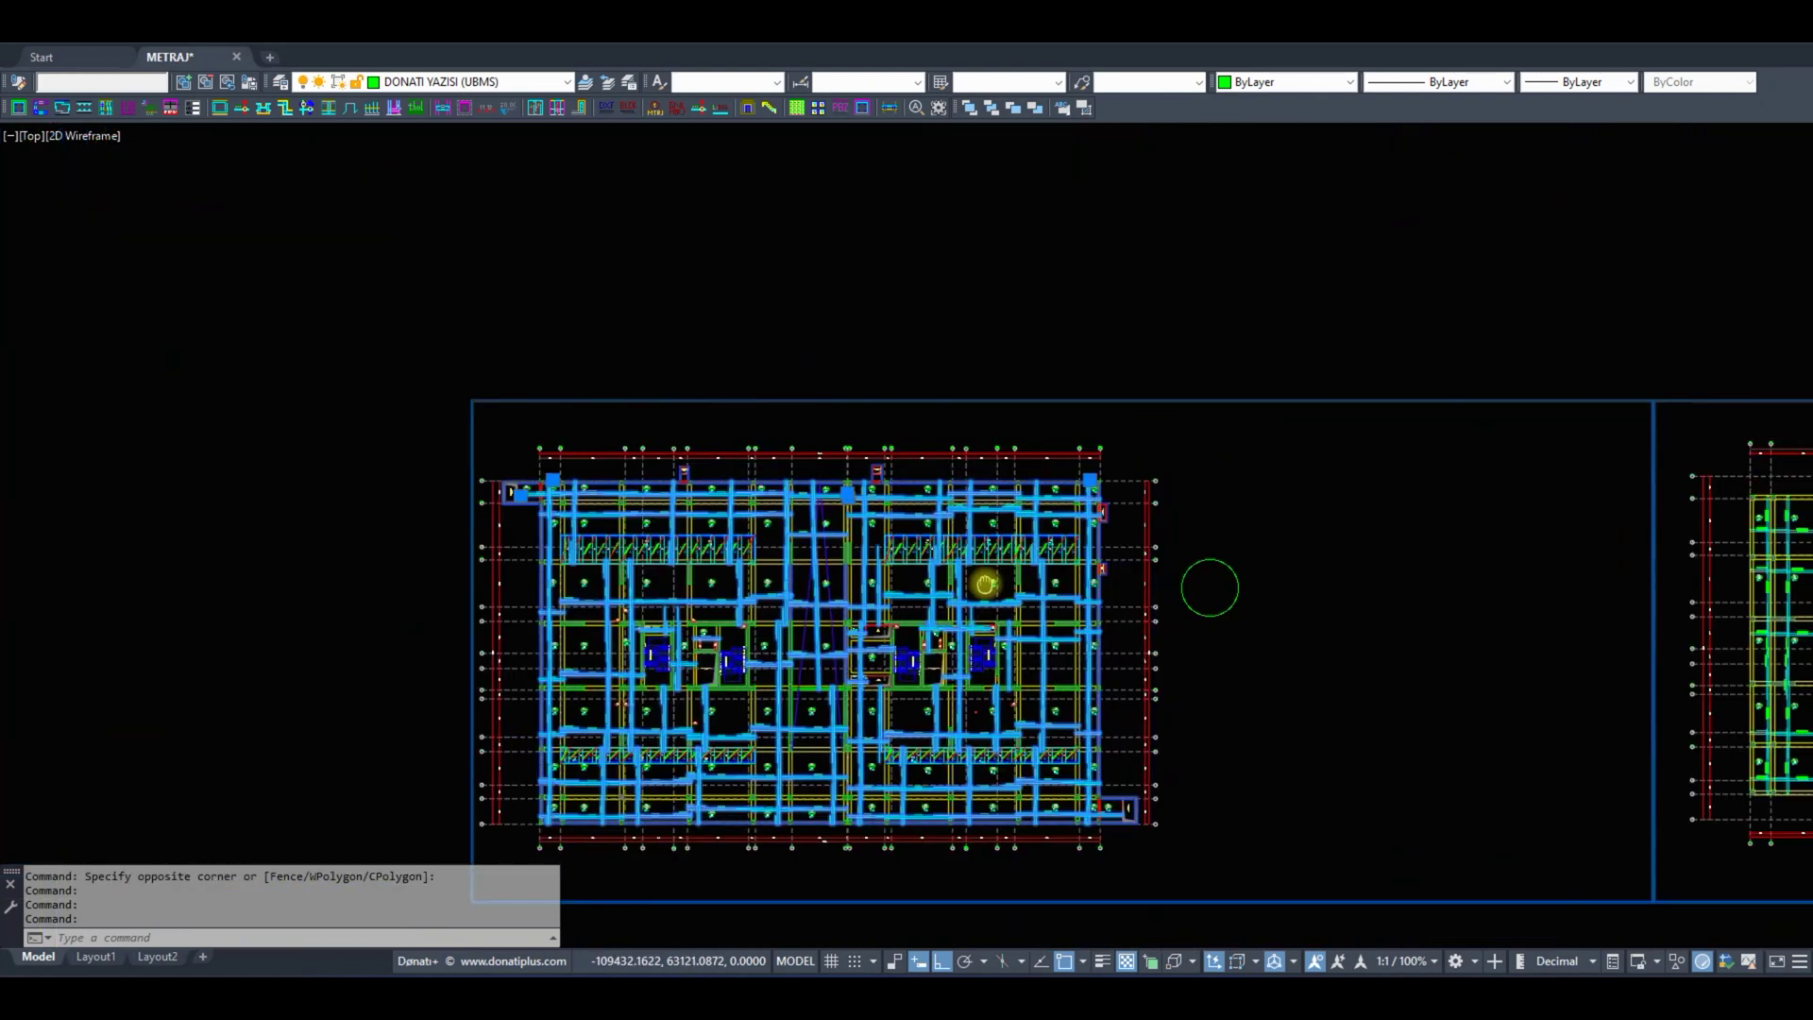
Copy the floor plan's selected rebar 10000 units upward with CO.
scroll(985, 584, down, 2)
text(co)
key(Return)
click(1062, 508)
text(10000)
key(Return)
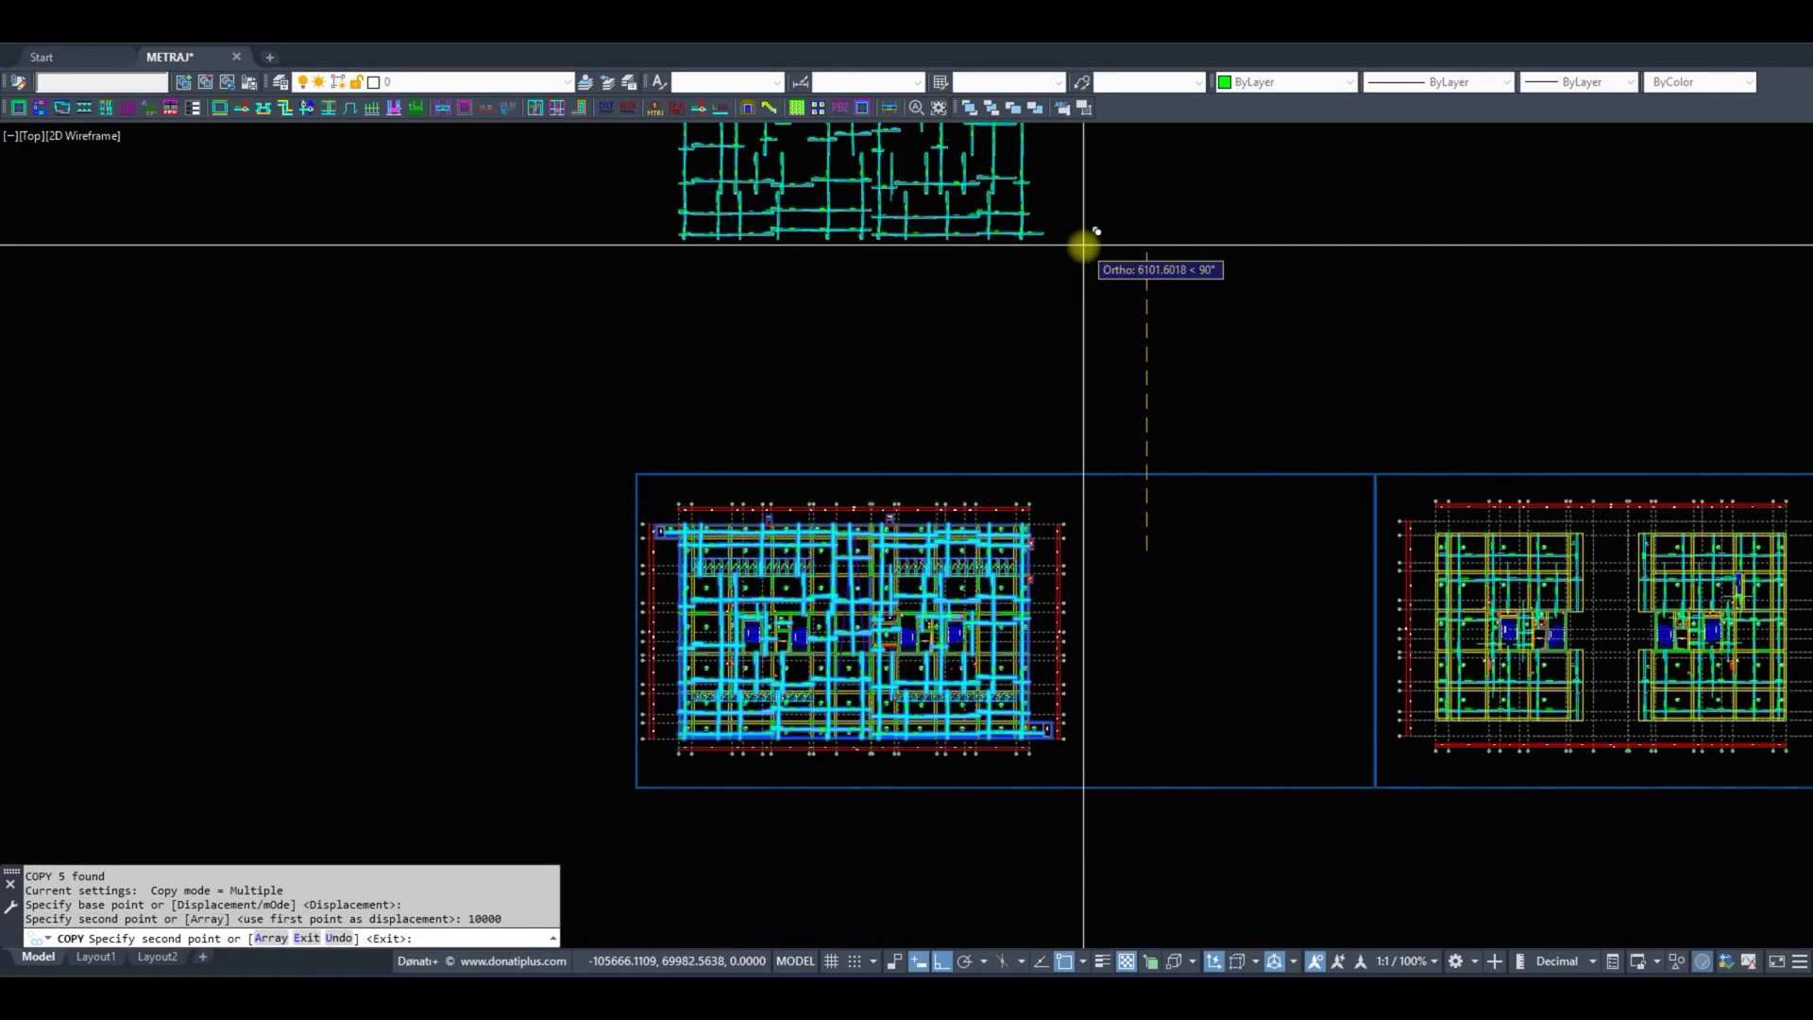
key(Escape)
Clear the copied rebar selection and open the Donati+ card with 'Alta' ticked and 10000 offset.
middle_drag(1137, 223, 1071, 392)
click(1072, 393)
click(595, 154)
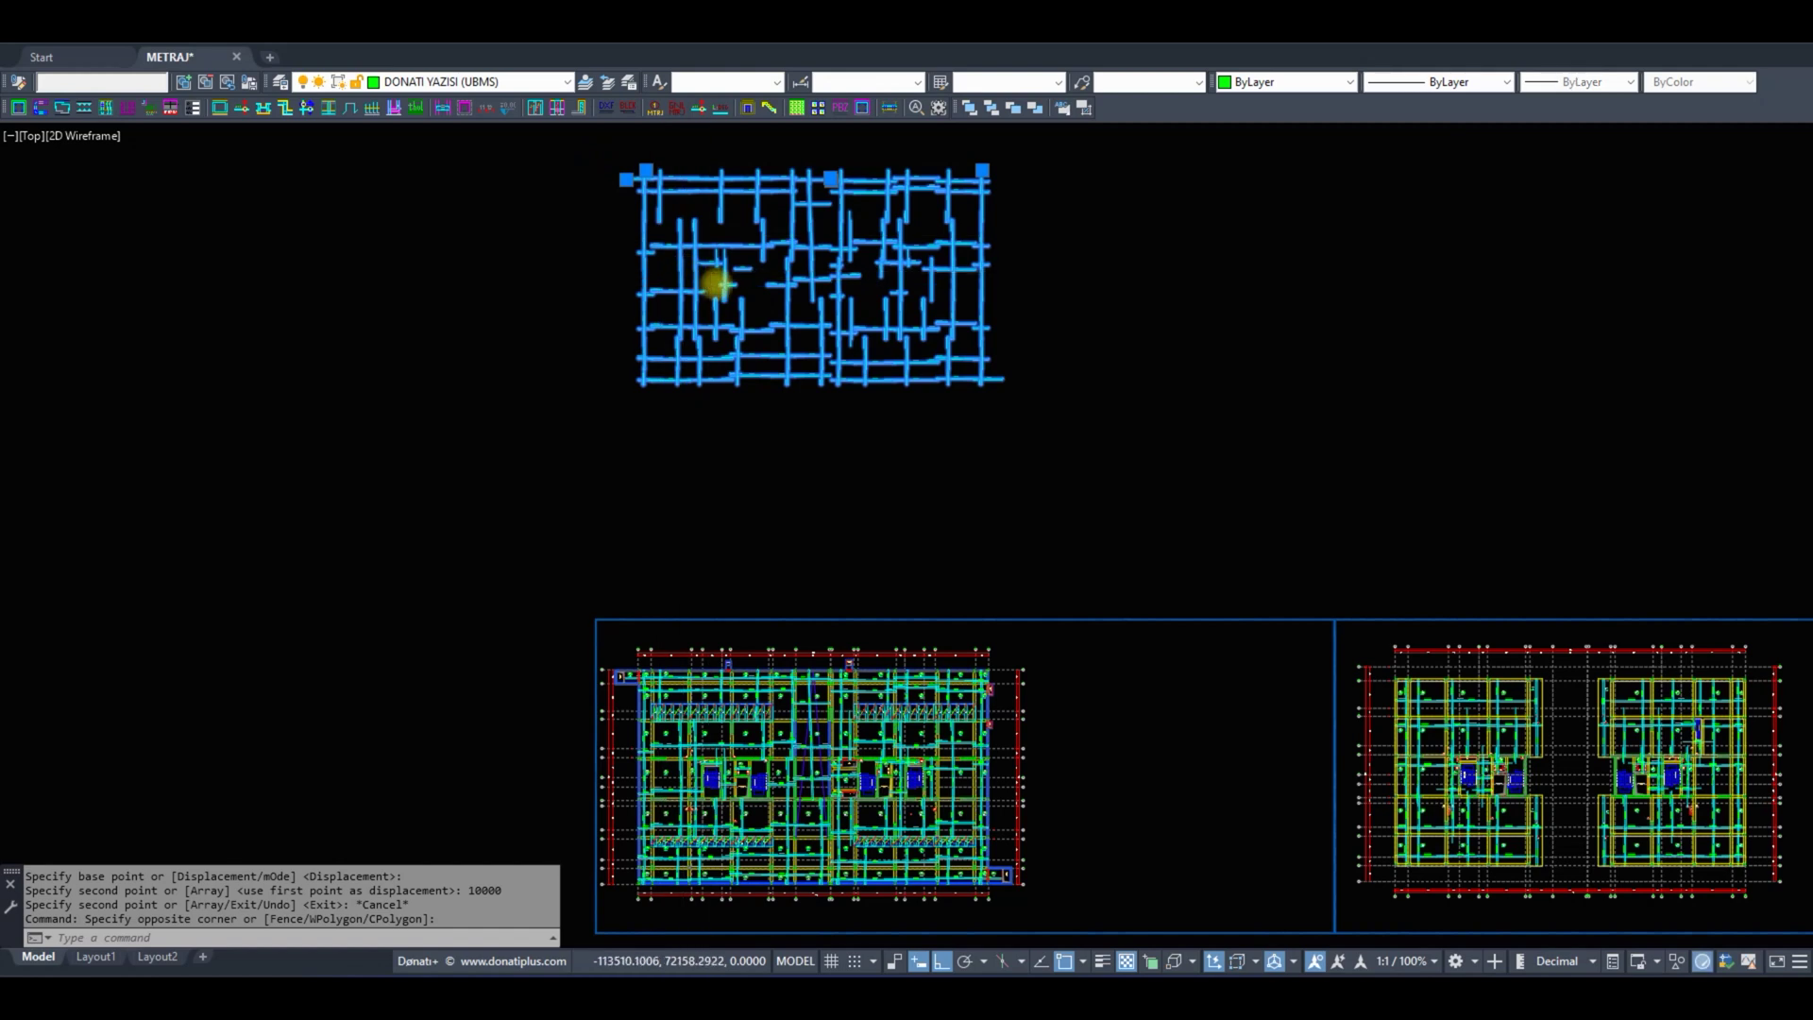
key(Escape)
click(797, 107)
click(874, 459)
double_click(1017, 462)
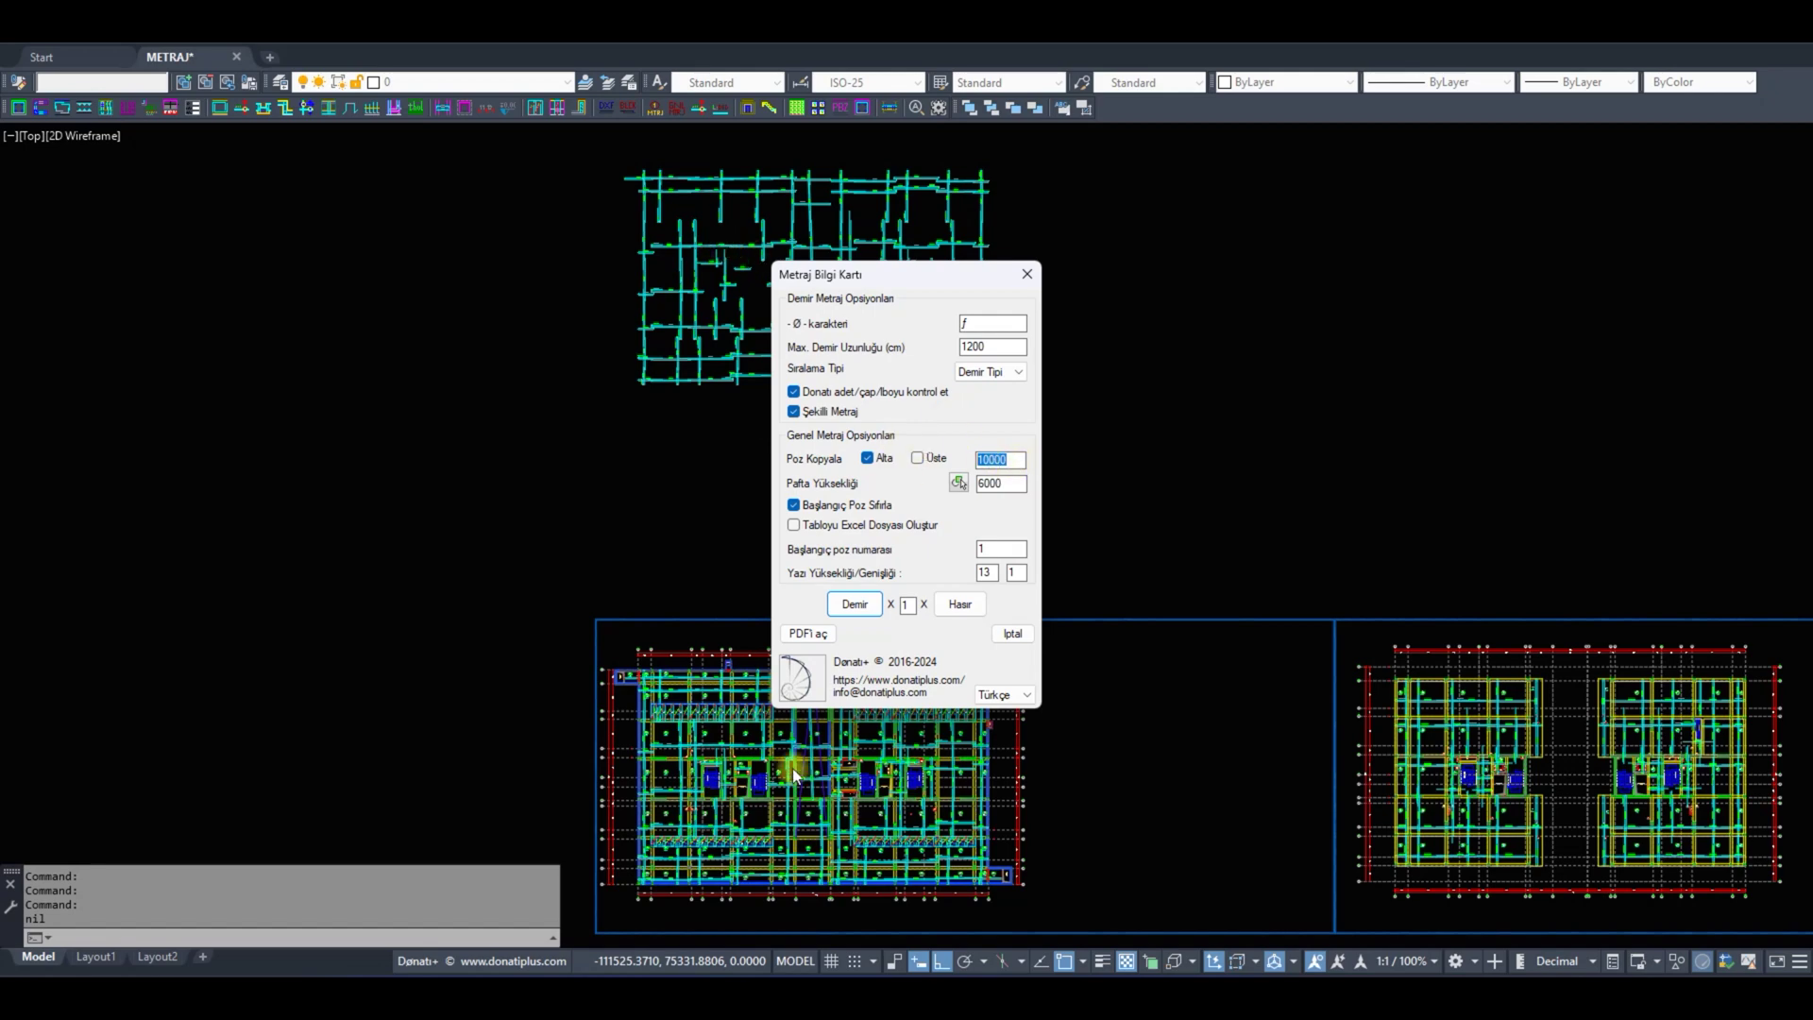
Run the Demir takeoff on the 658 copied slab labels and place the table beside the plan.
click(859, 606)
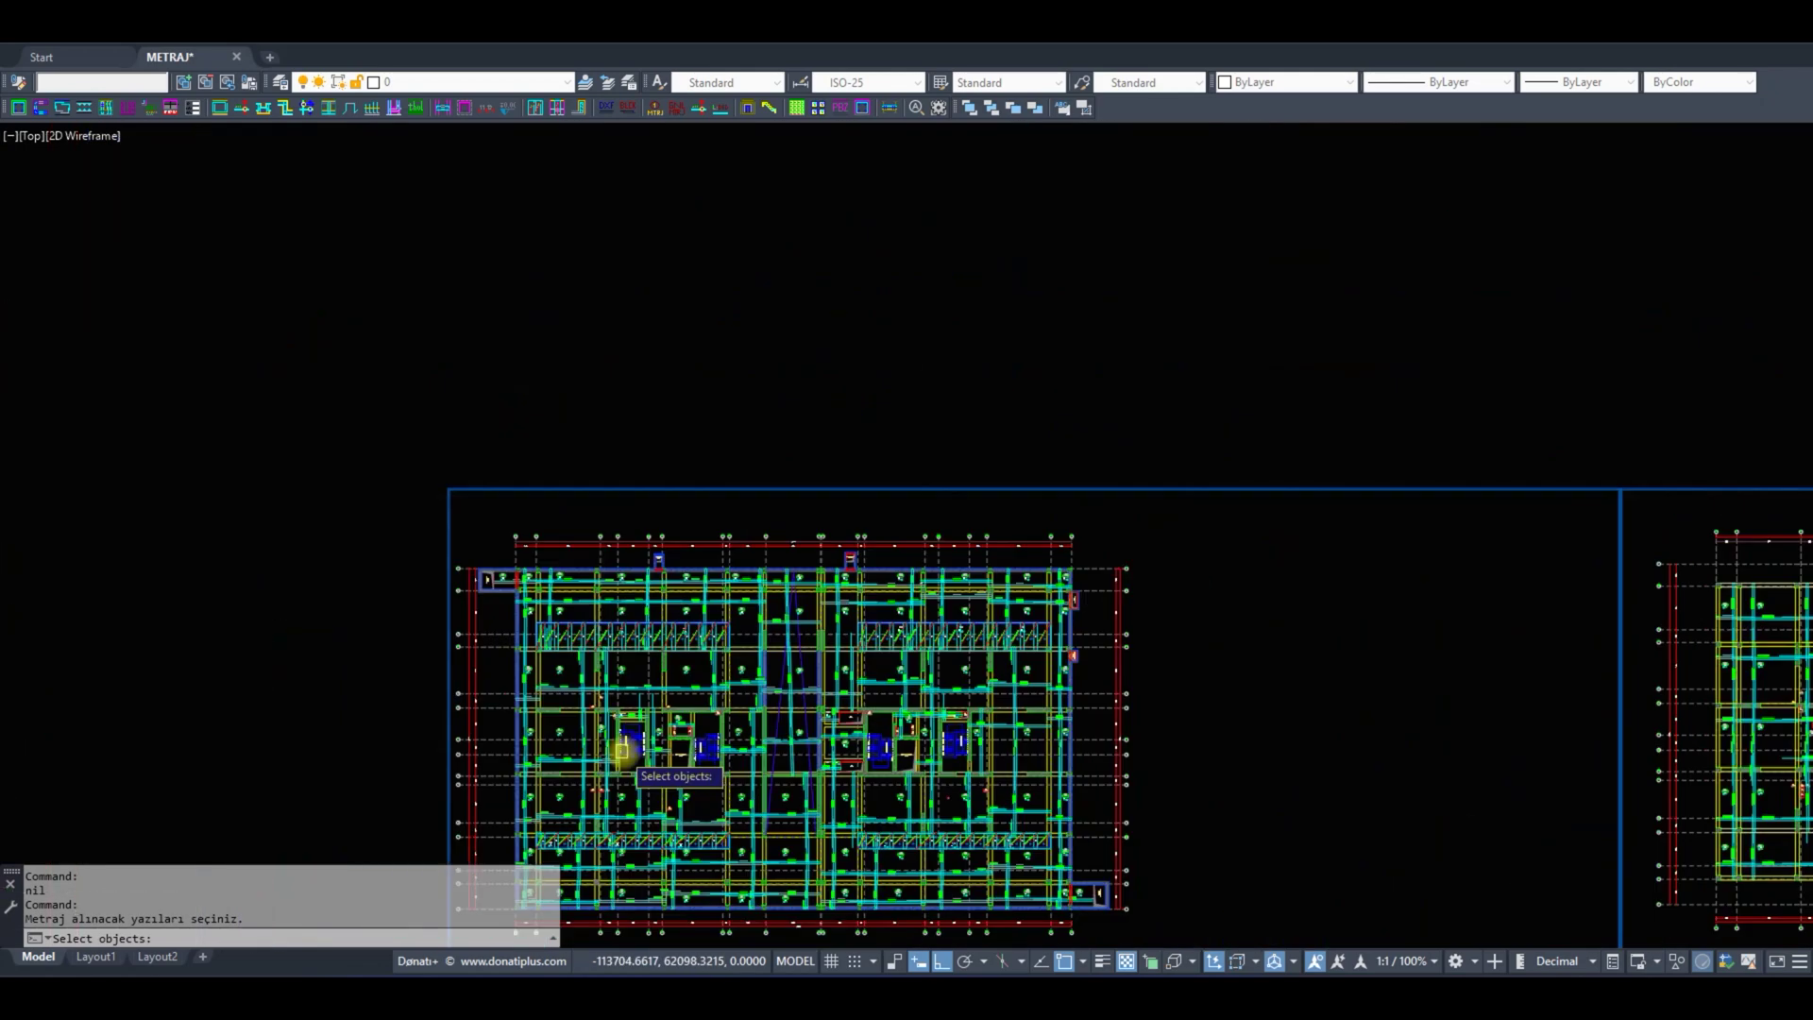
click(404, 234)
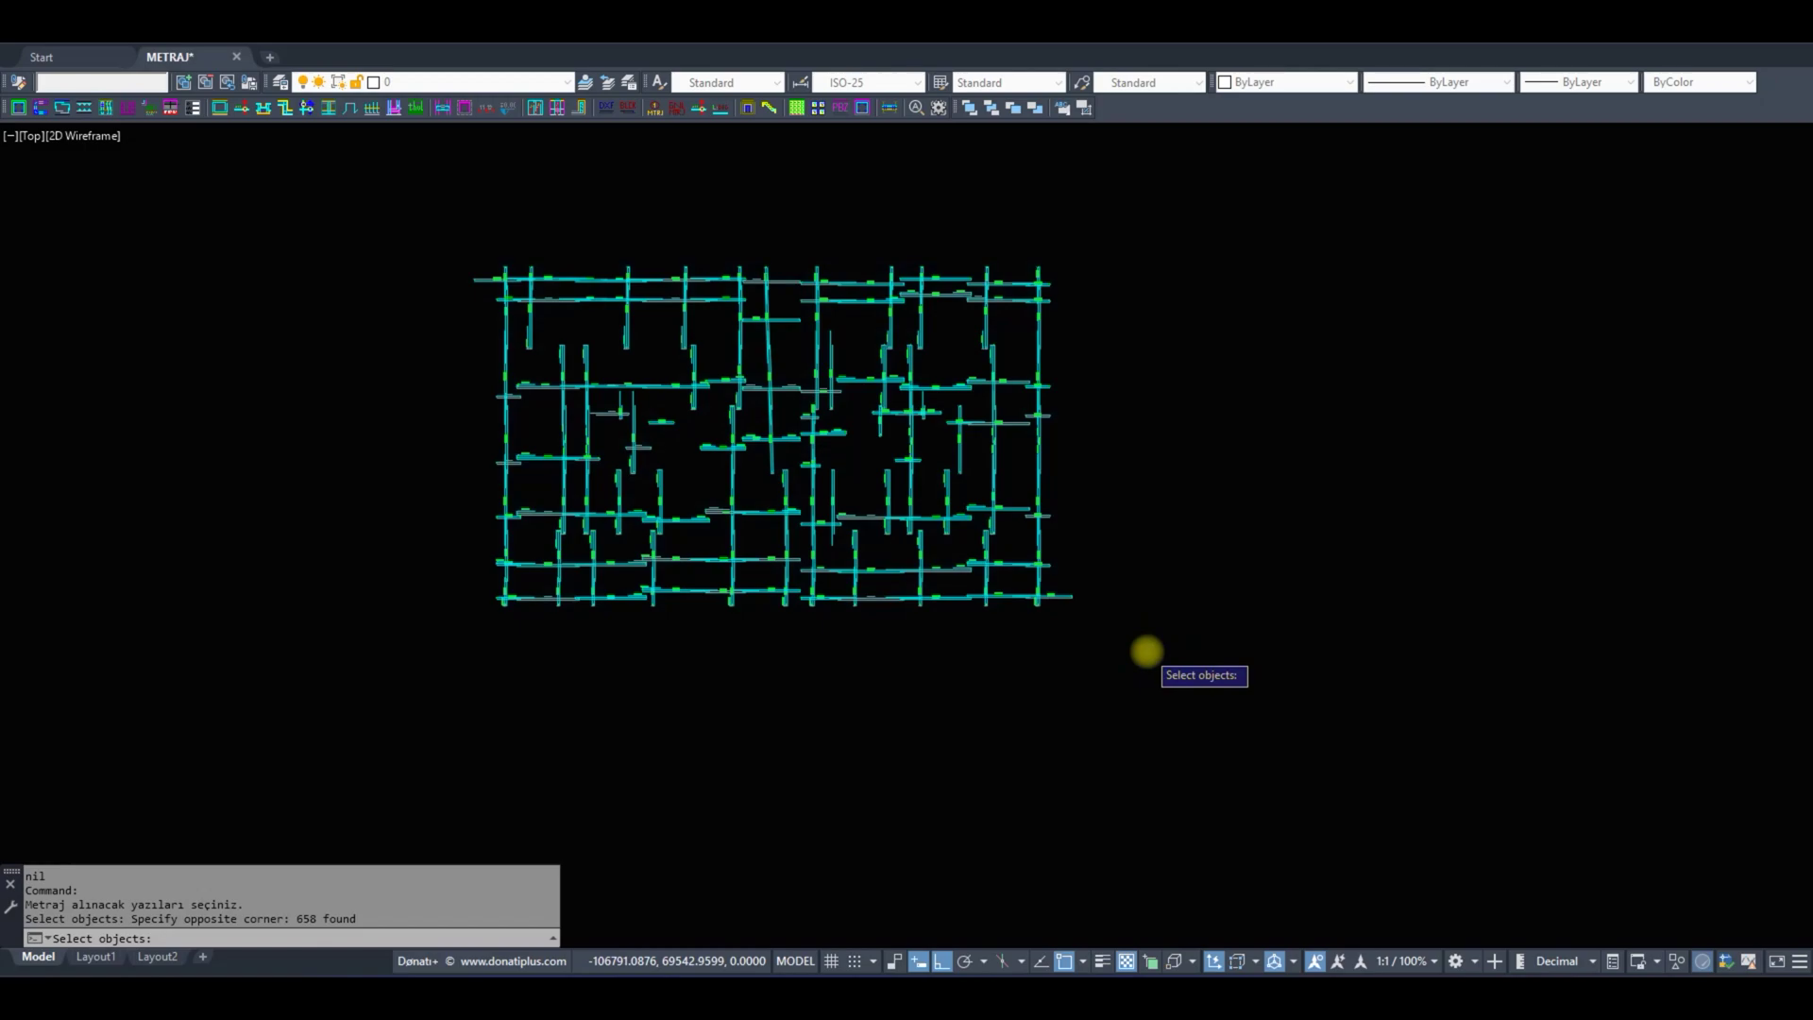
key(Return)
scroll(1066, 770, down, 3)
scroll(1000, 579, up, 5)
click(1082, 596)
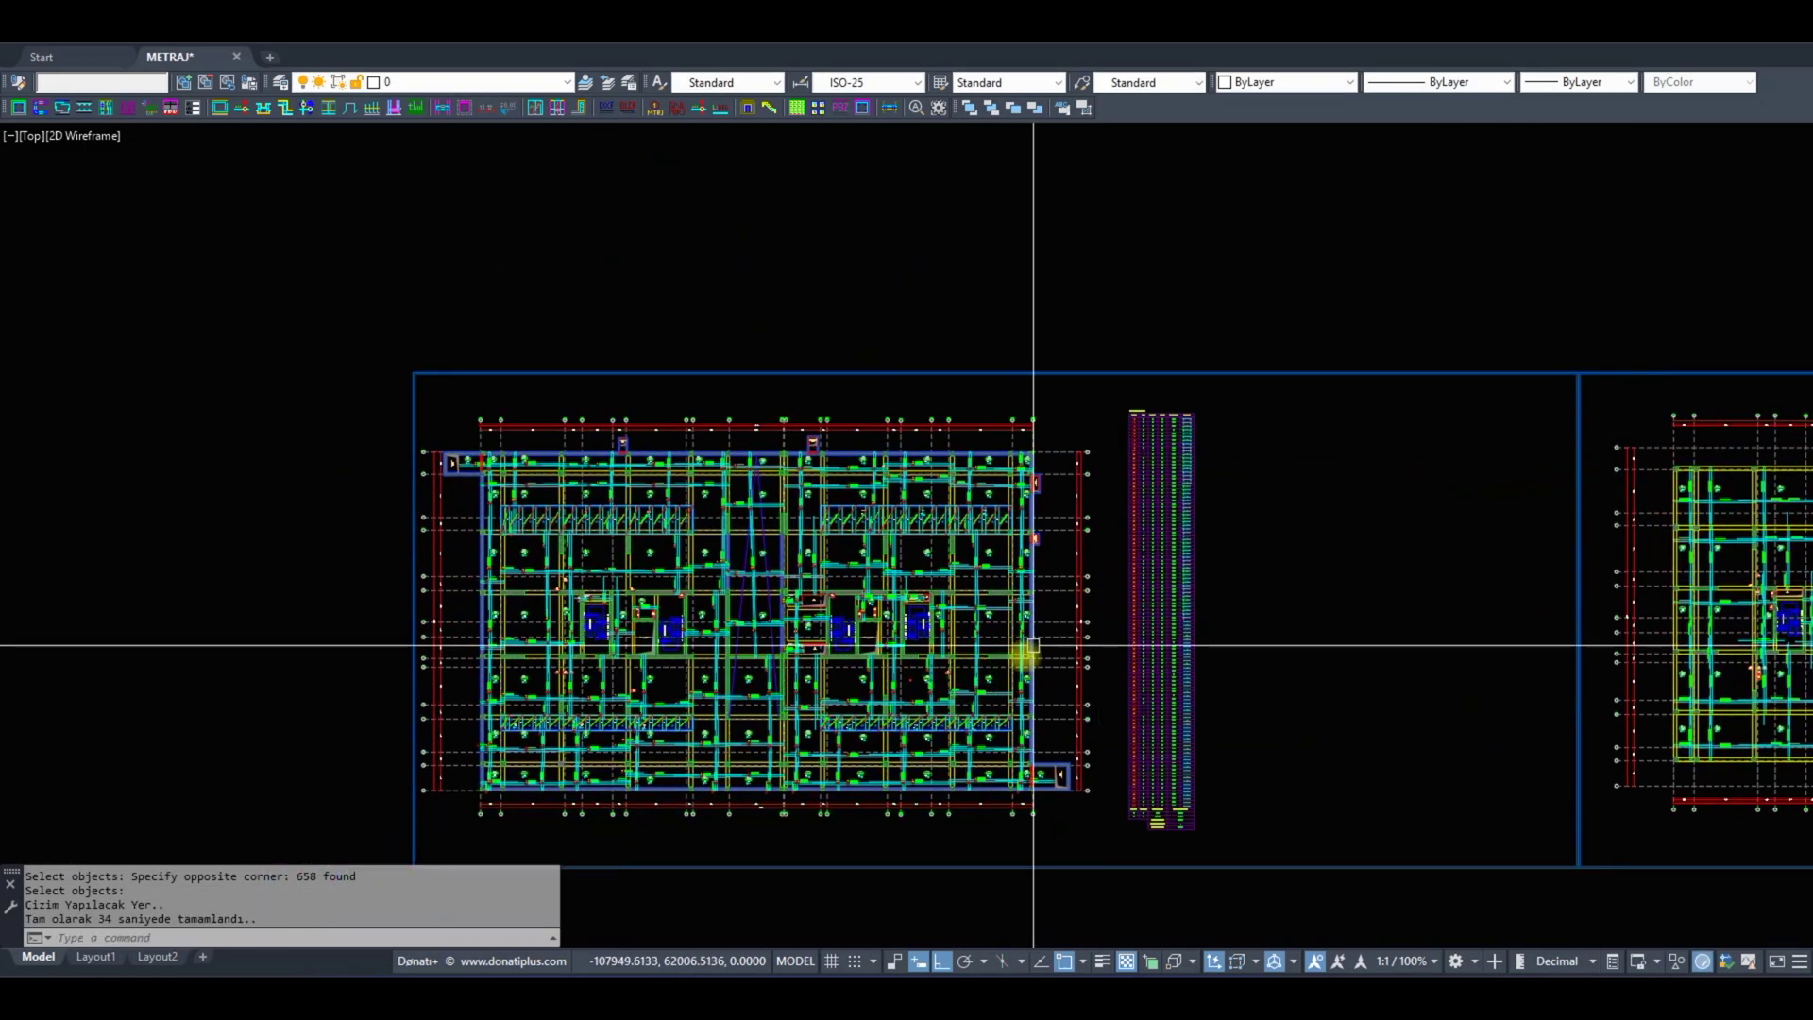
scroll(945, 661, up, 5)
scroll(843, 680, up, 2)
scroll(907, 616, down, 10)
Erase the temporary rebar copy above the plan and pick a mesh hatch on the floor plan.
middle_drag(916, 536, 907, 616)
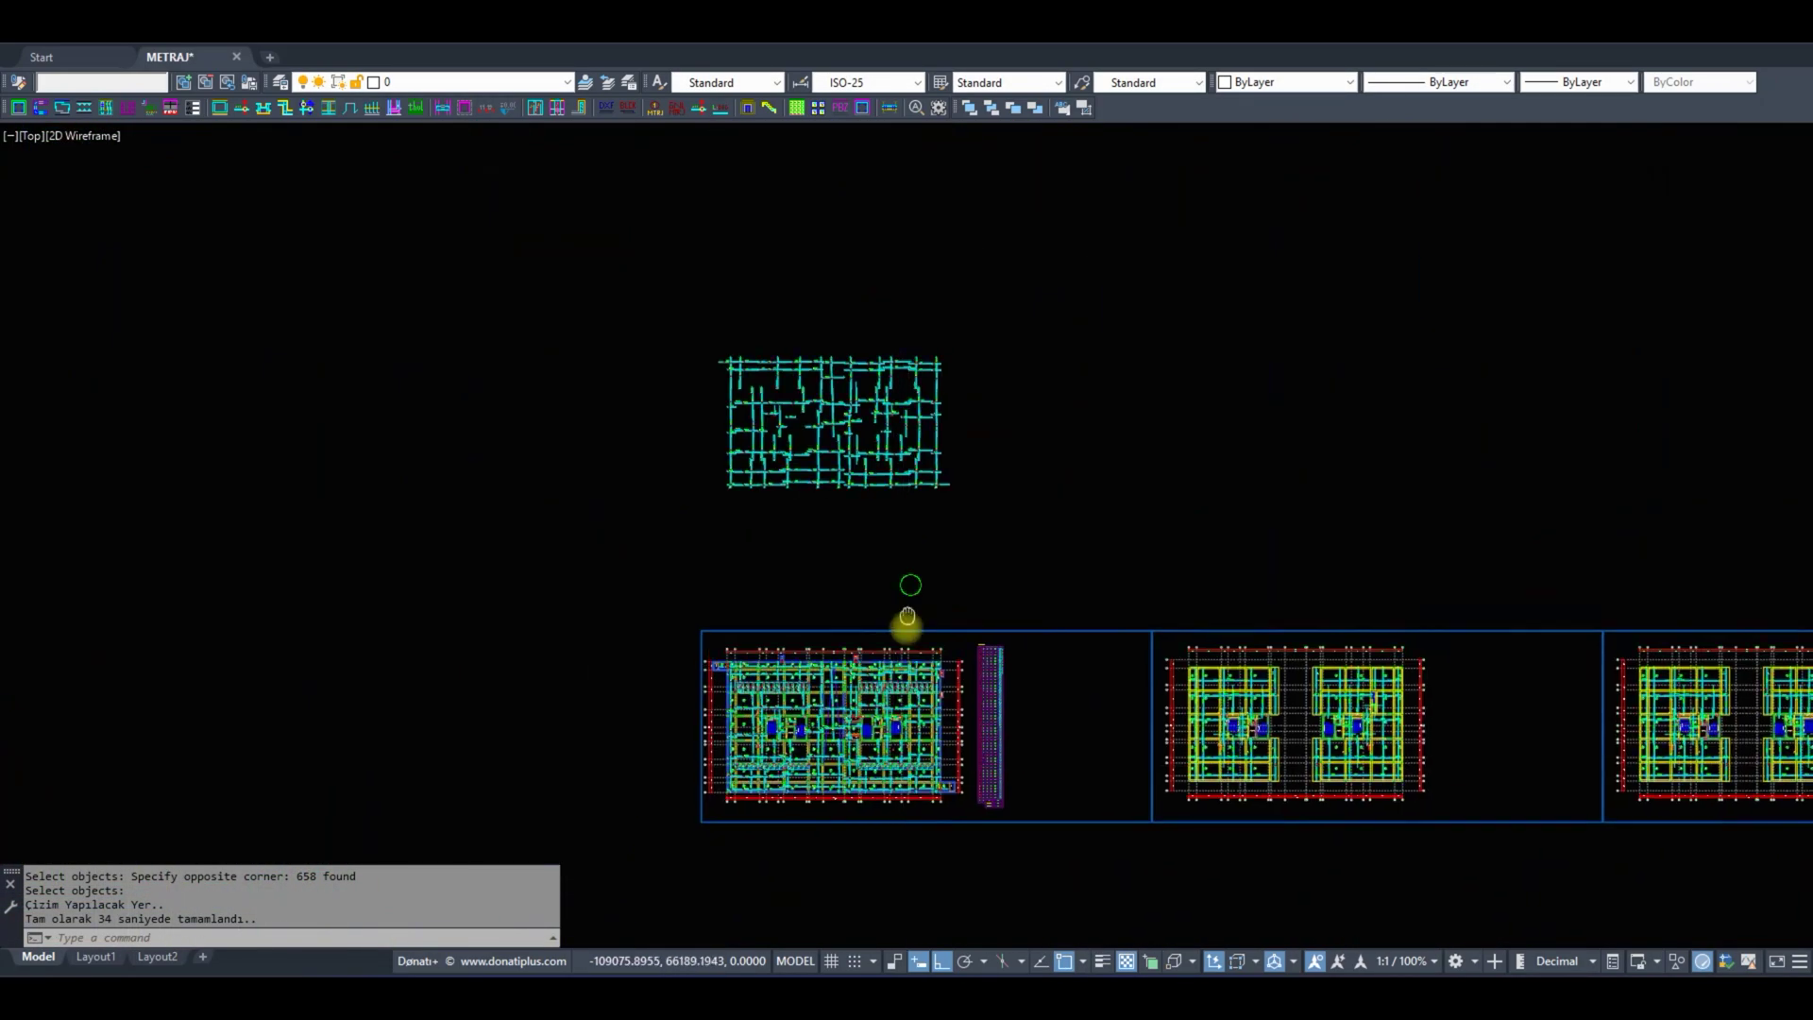
scroll(906, 616, up, 2)
click(1084, 599)
click(507, 271)
text(e)
key(Return)
middle_drag(1009, 662, 915, 267)
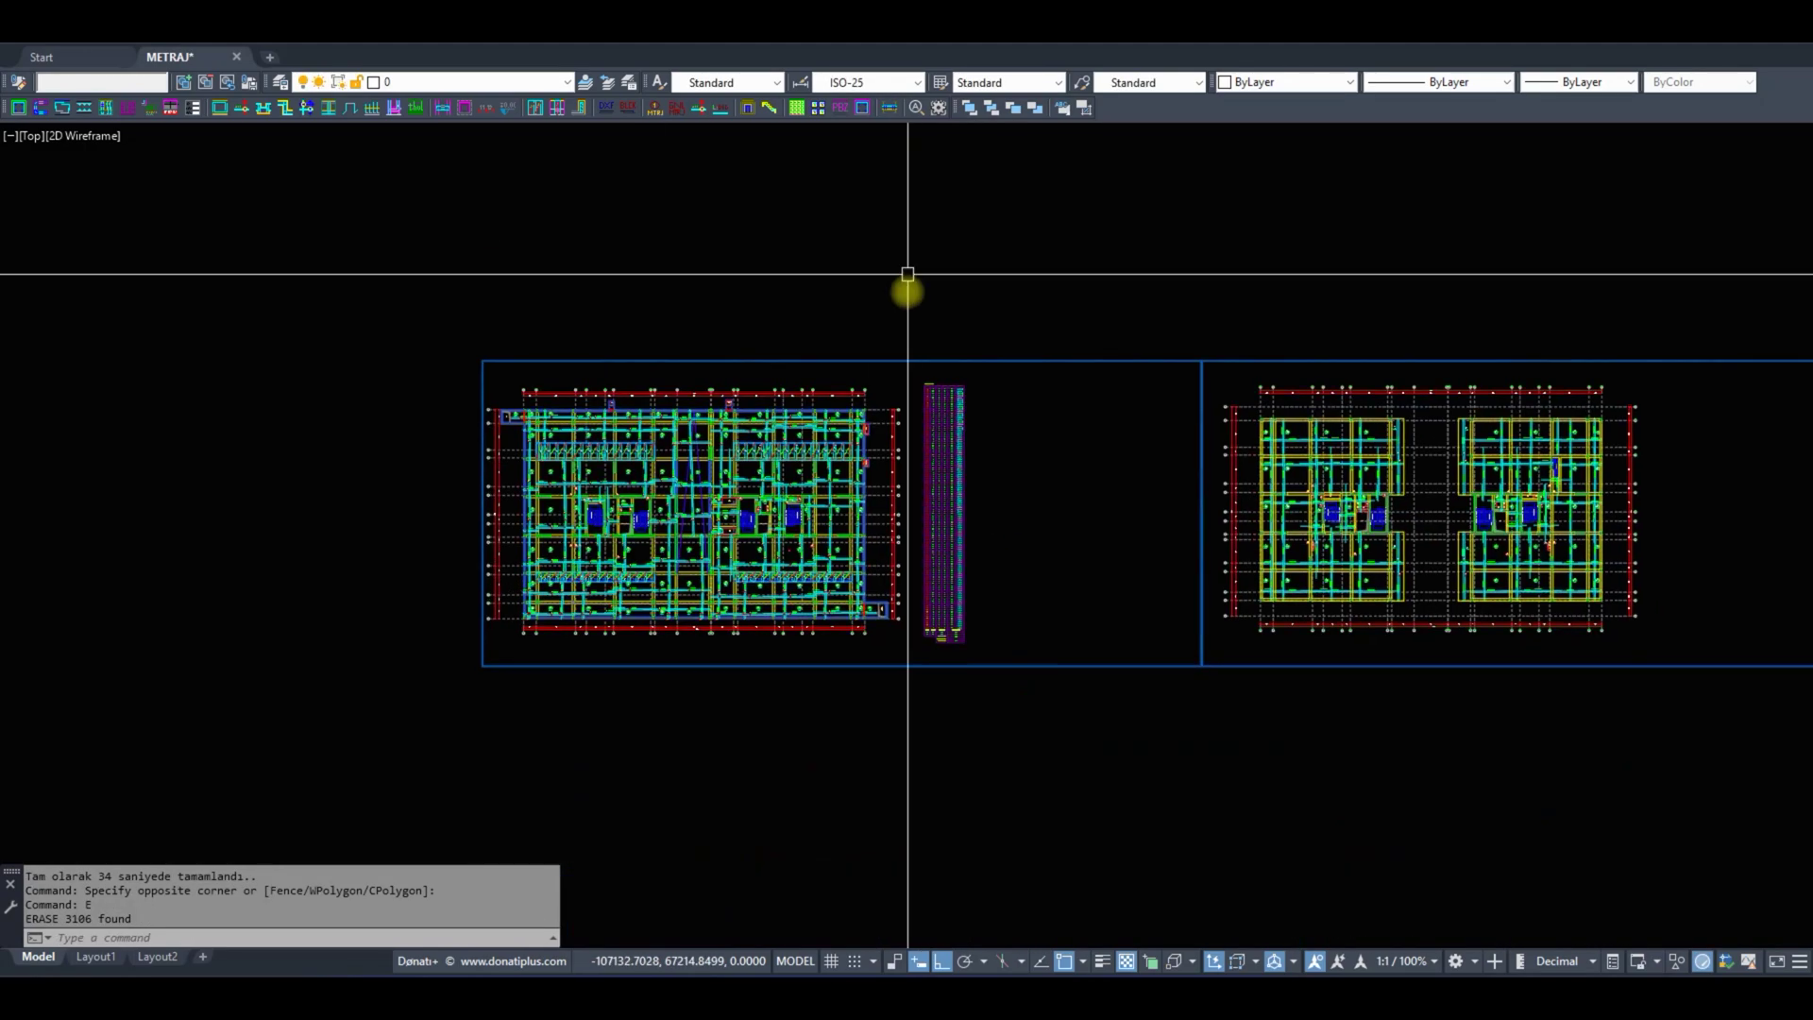
scroll(567, 451, up, 6)
click(485, 465)
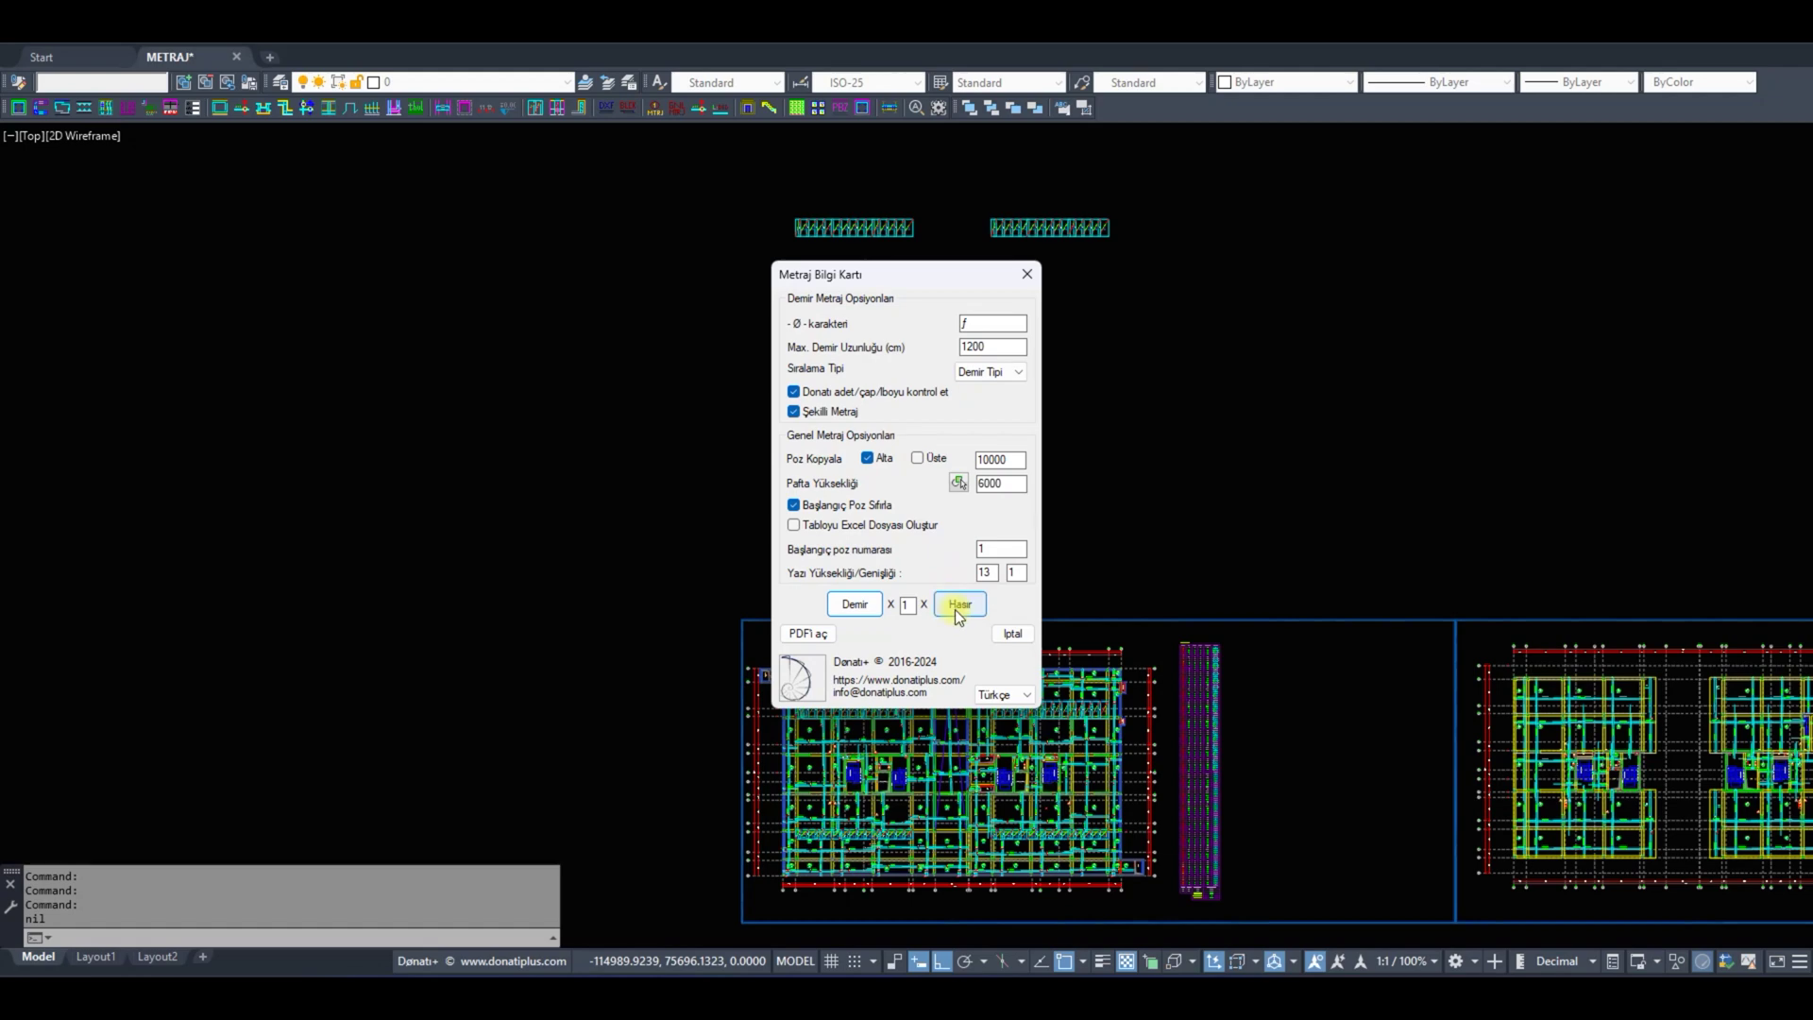
Run the Hasır takeoff on the copied mesh hatches, place its table beside the rebar table, and reopen the card.
click(960, 605)
click(1117, 344)
click(599, 182)
key(Return)
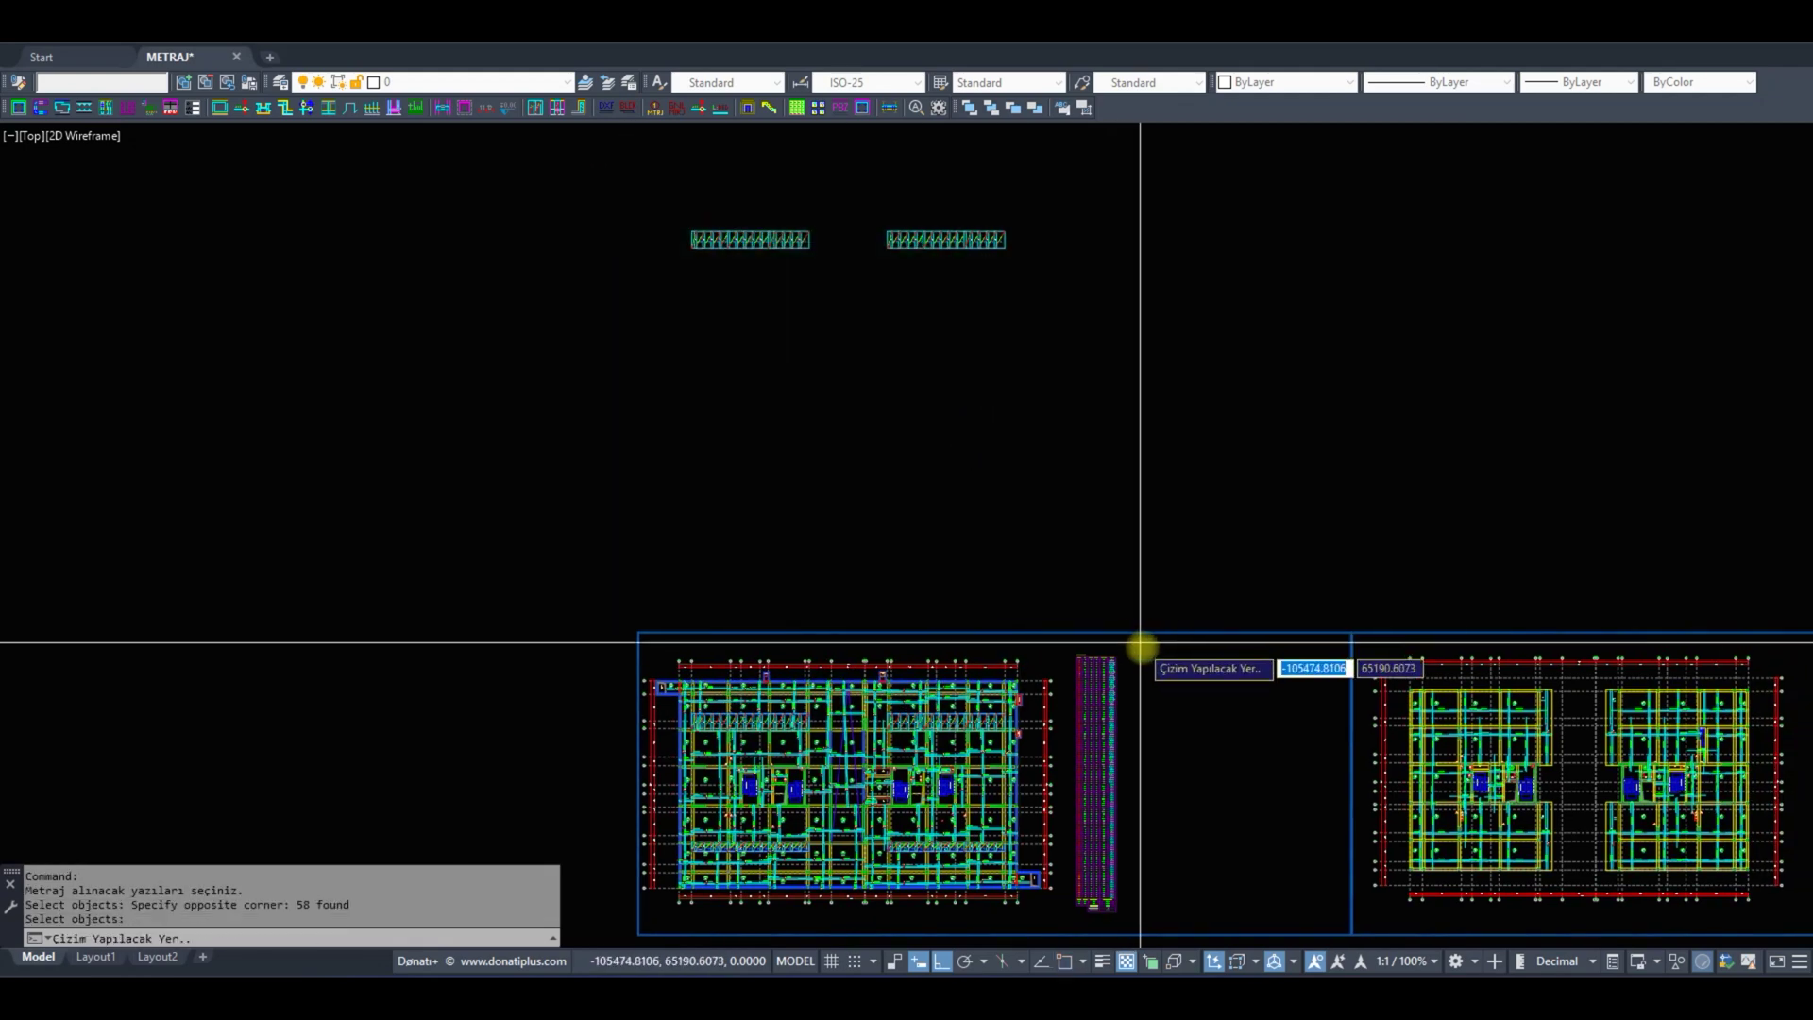
click(1138, 647)
scroll(1162, 667, up, 10)
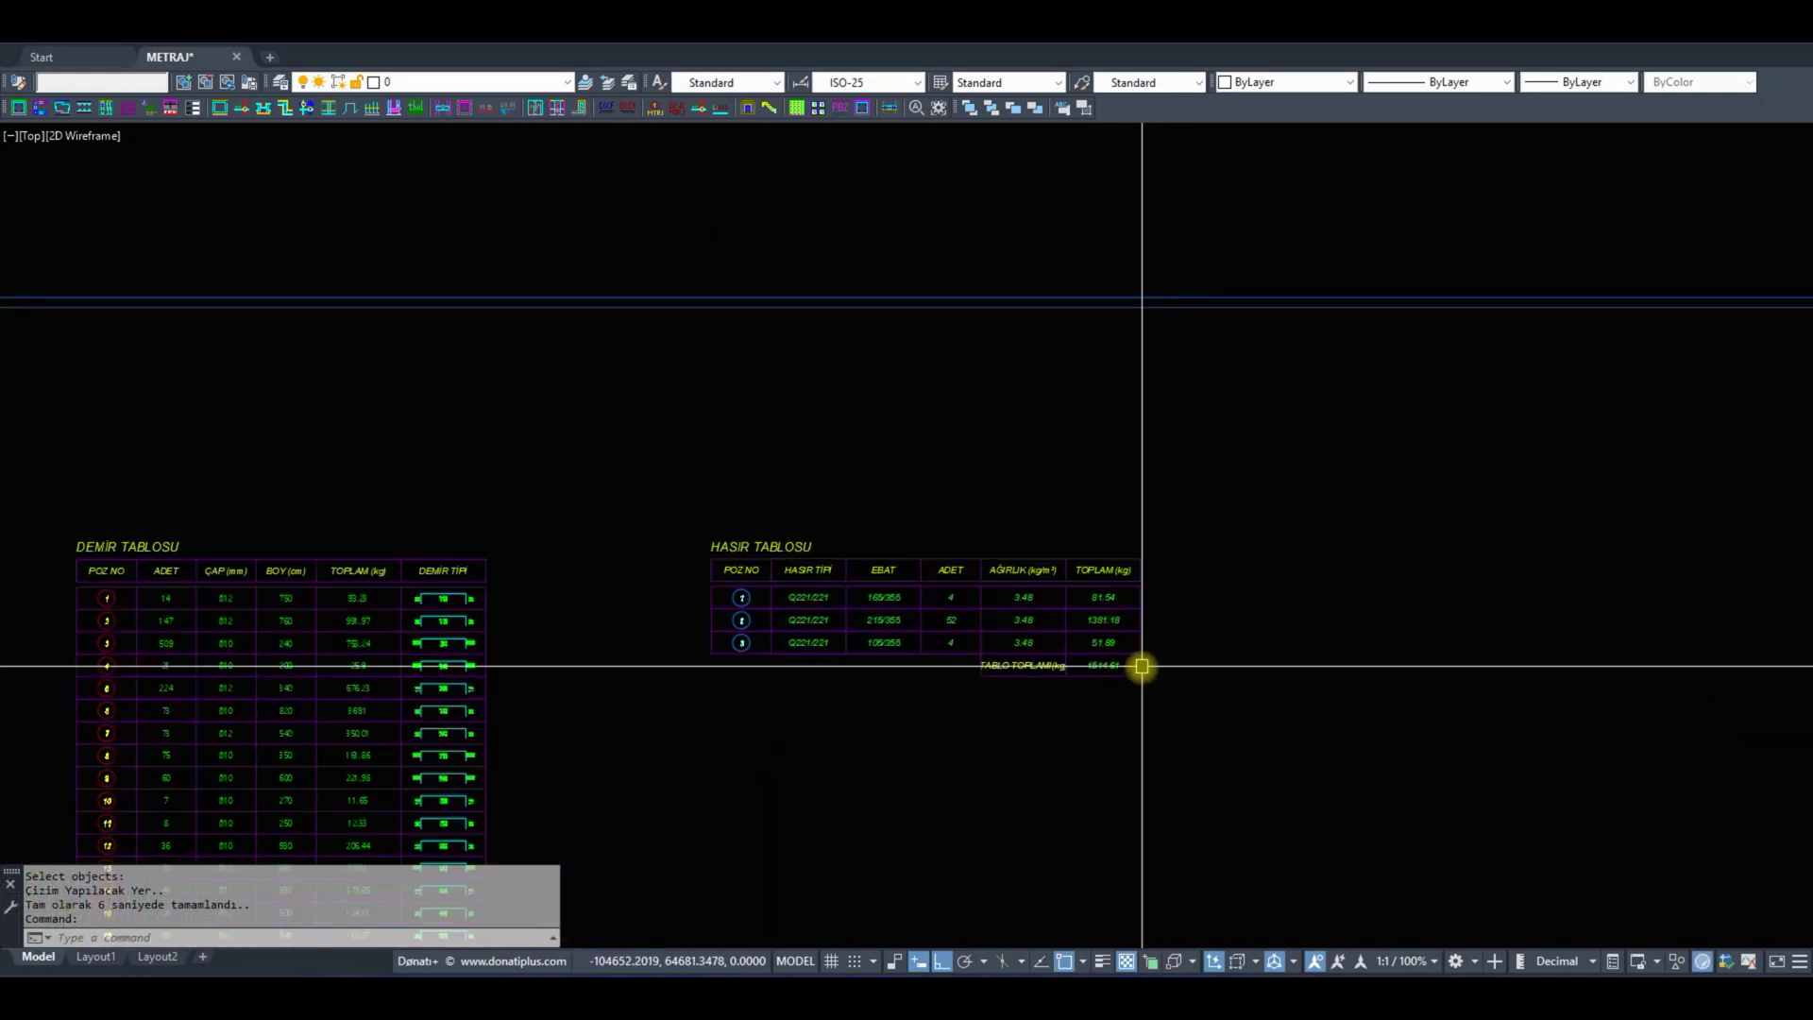
scroll(999, 667, up, 2)
scroll(1004, 685, down, 3)
scroll(811, 156, down, 3)
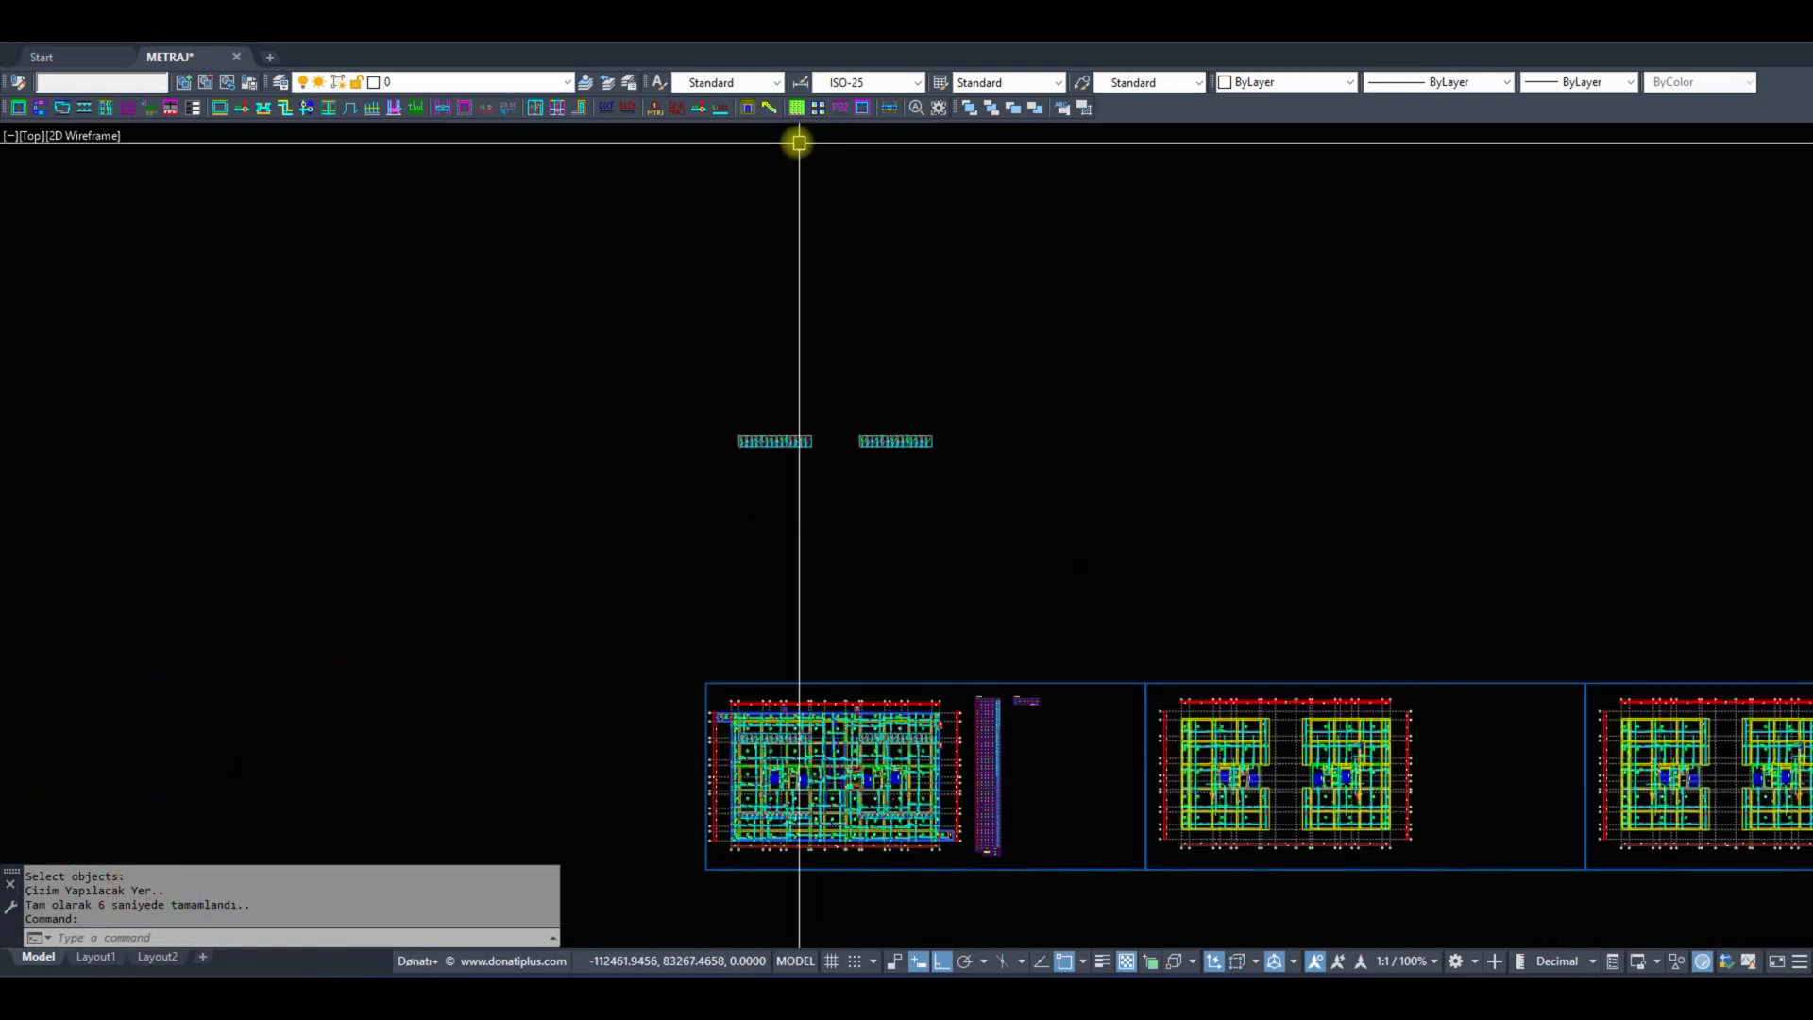
click(719, 107)
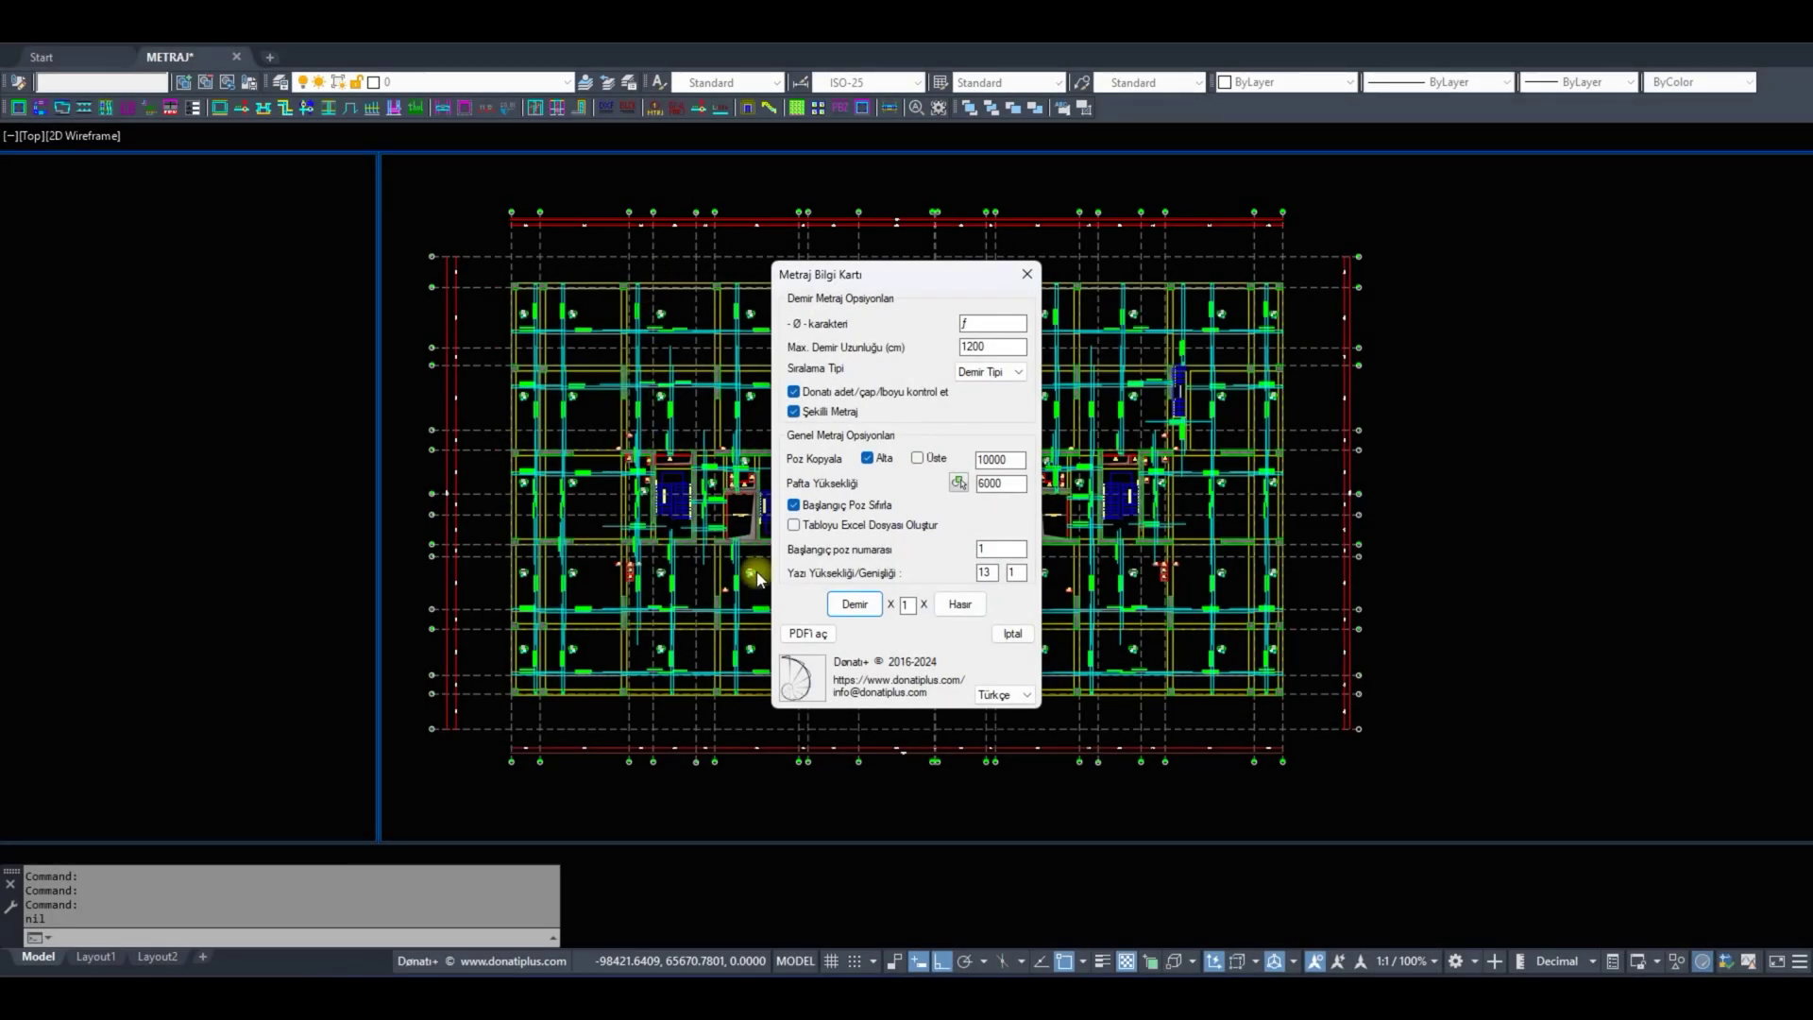
Run the Donati+ rebar takeoff on a window around the floor plan's rebar labels.
click(855, 605)
scroll(797, 592, down, 2)
click(579, 352)
click(1156, 712)
scroll(1146, 579, up, 2)
key(Return)
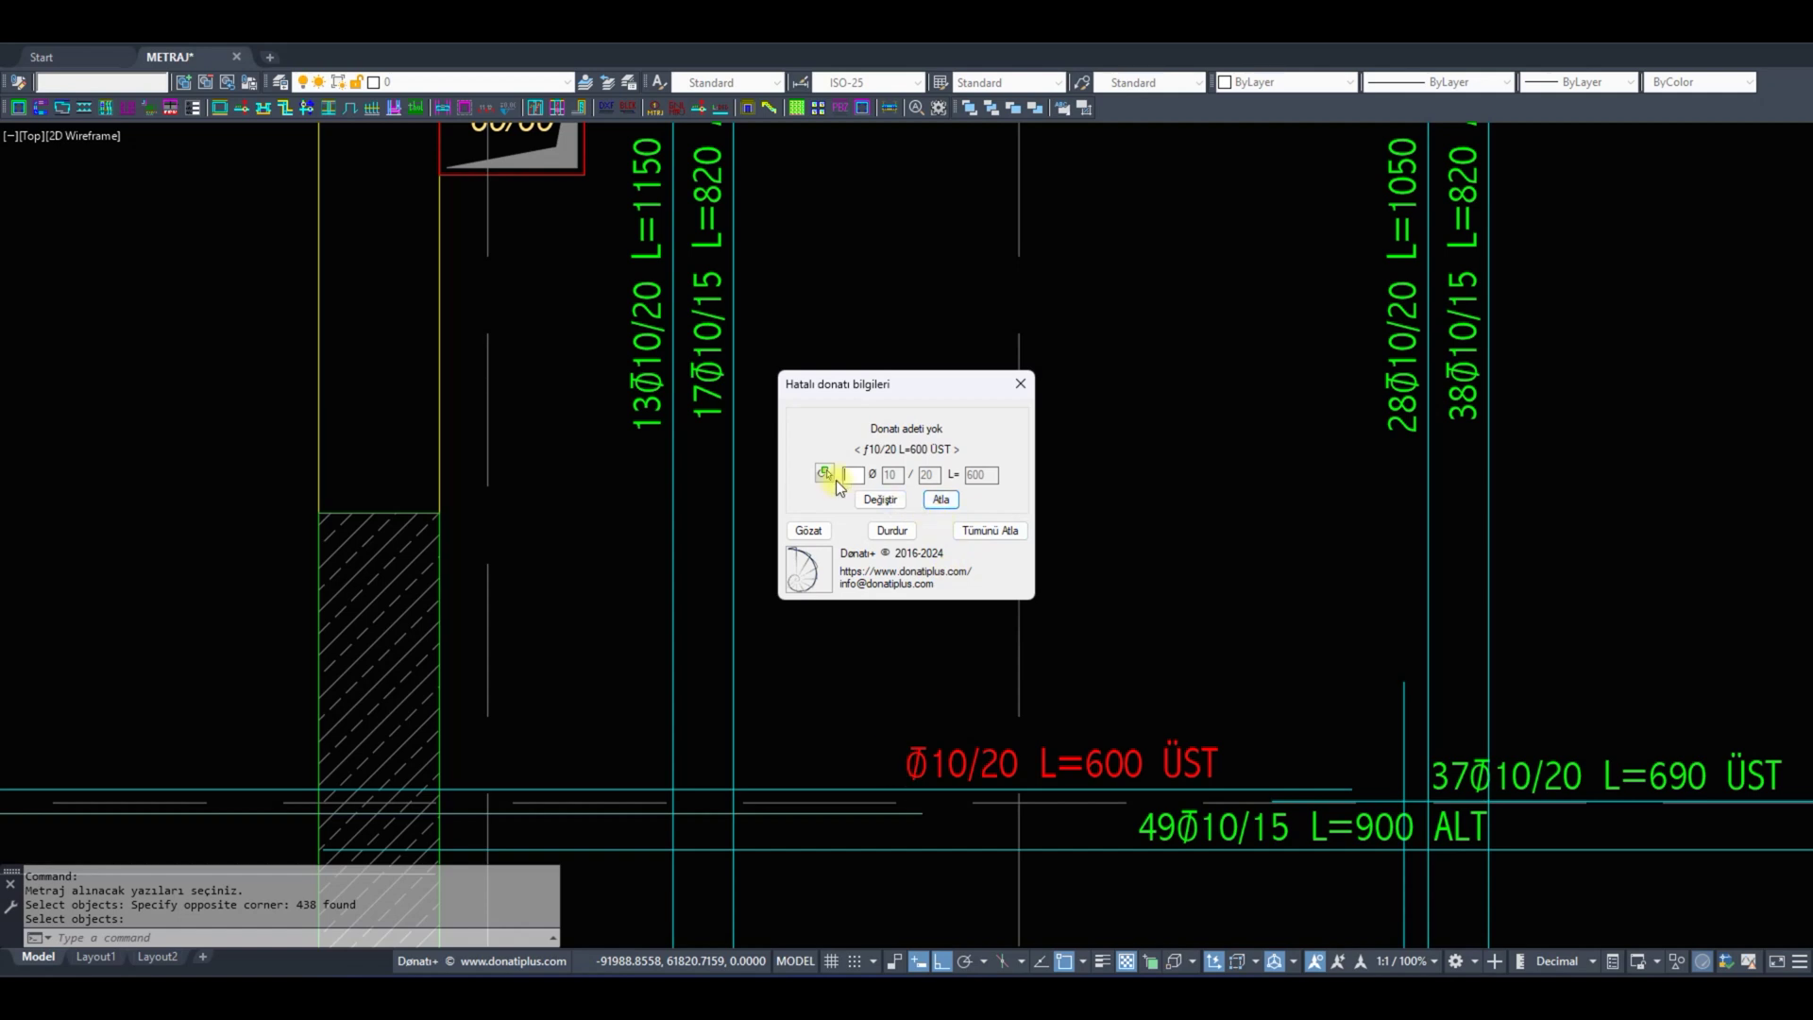
Measure and correct the faulty bar's length, then skip the remaining flagged bars.
click(829, 477)
scroll(827, 491, down, 4)
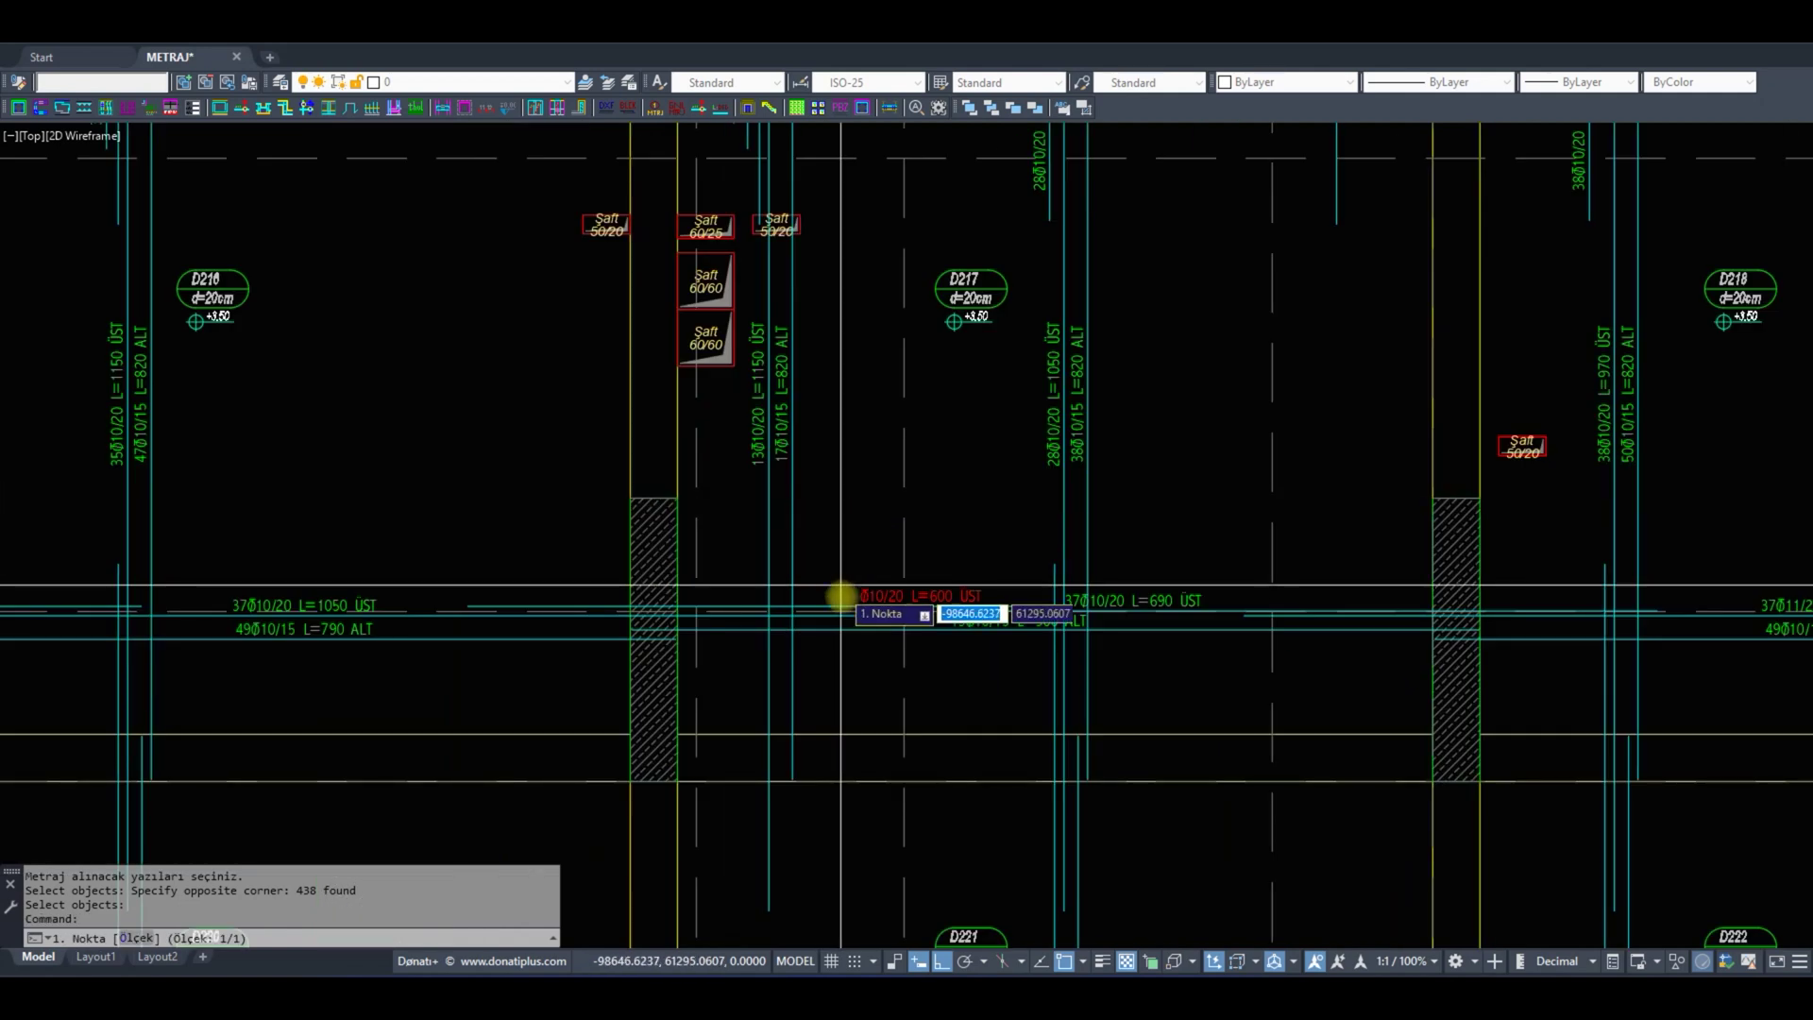
click(841, 596)
scroll(838, 445, down, 2)
scroll(862, 251, up, 2)
click(850, 168)
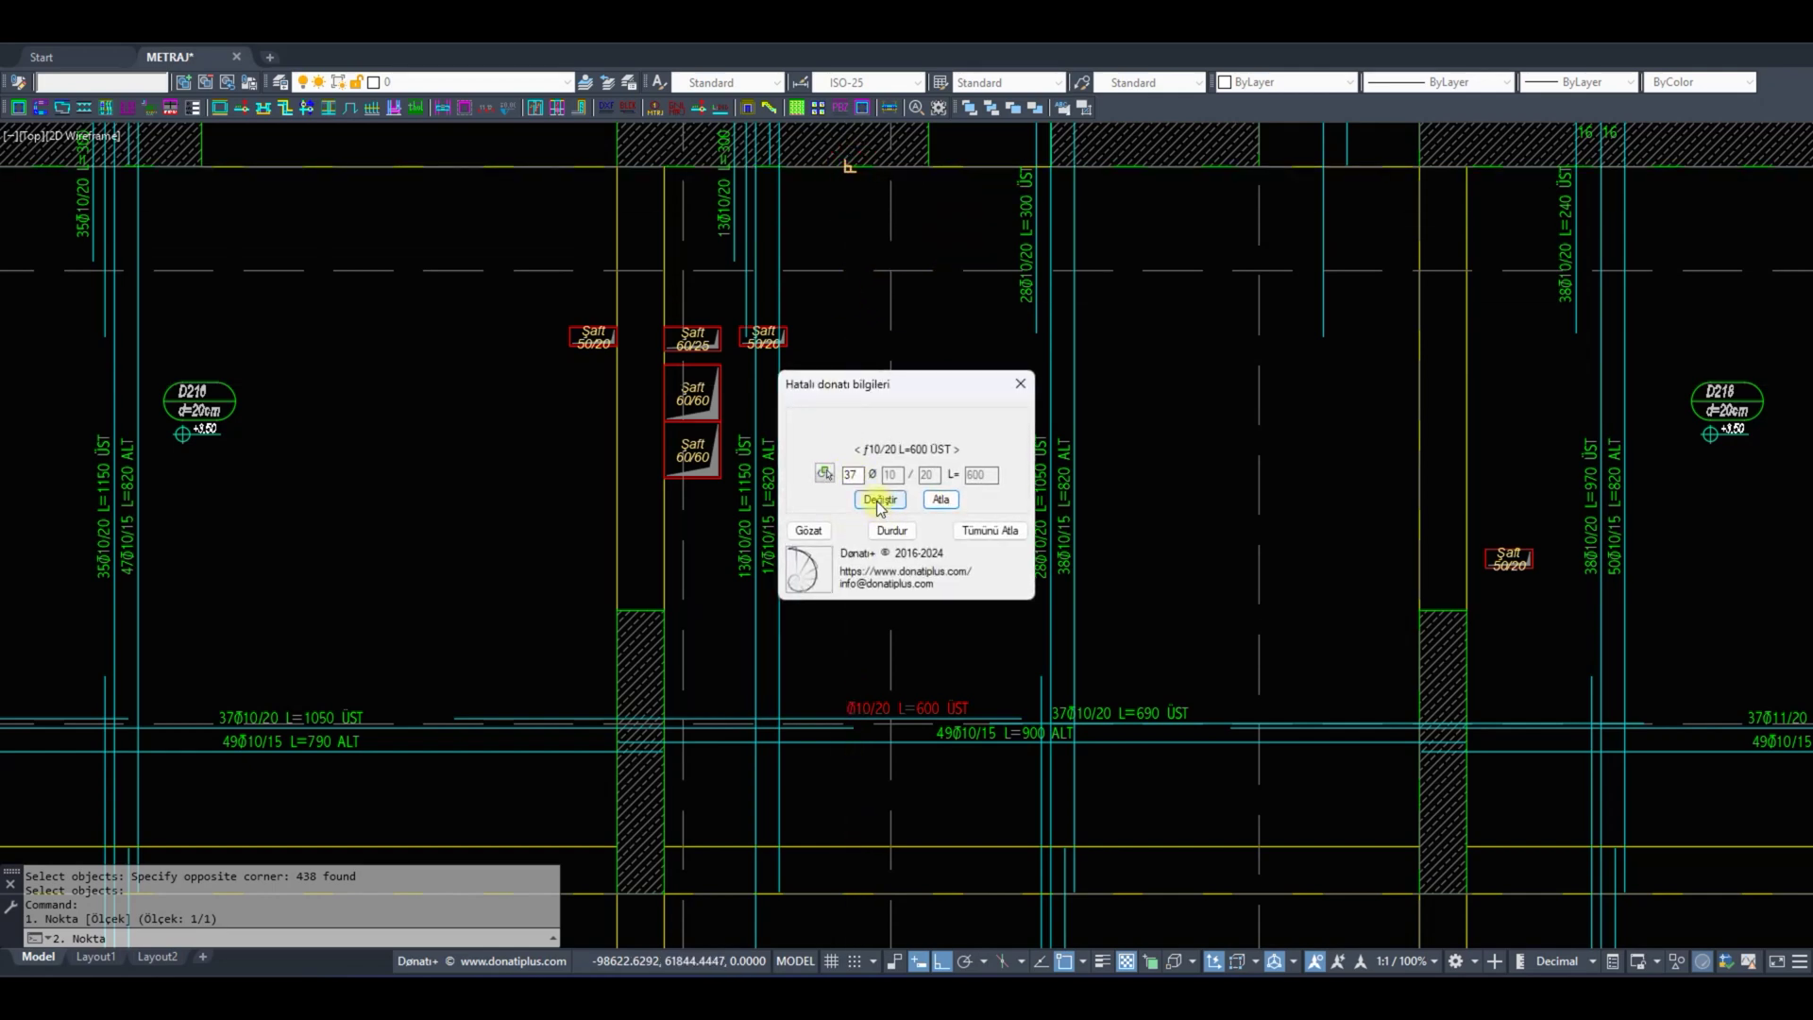
click(878, 498)
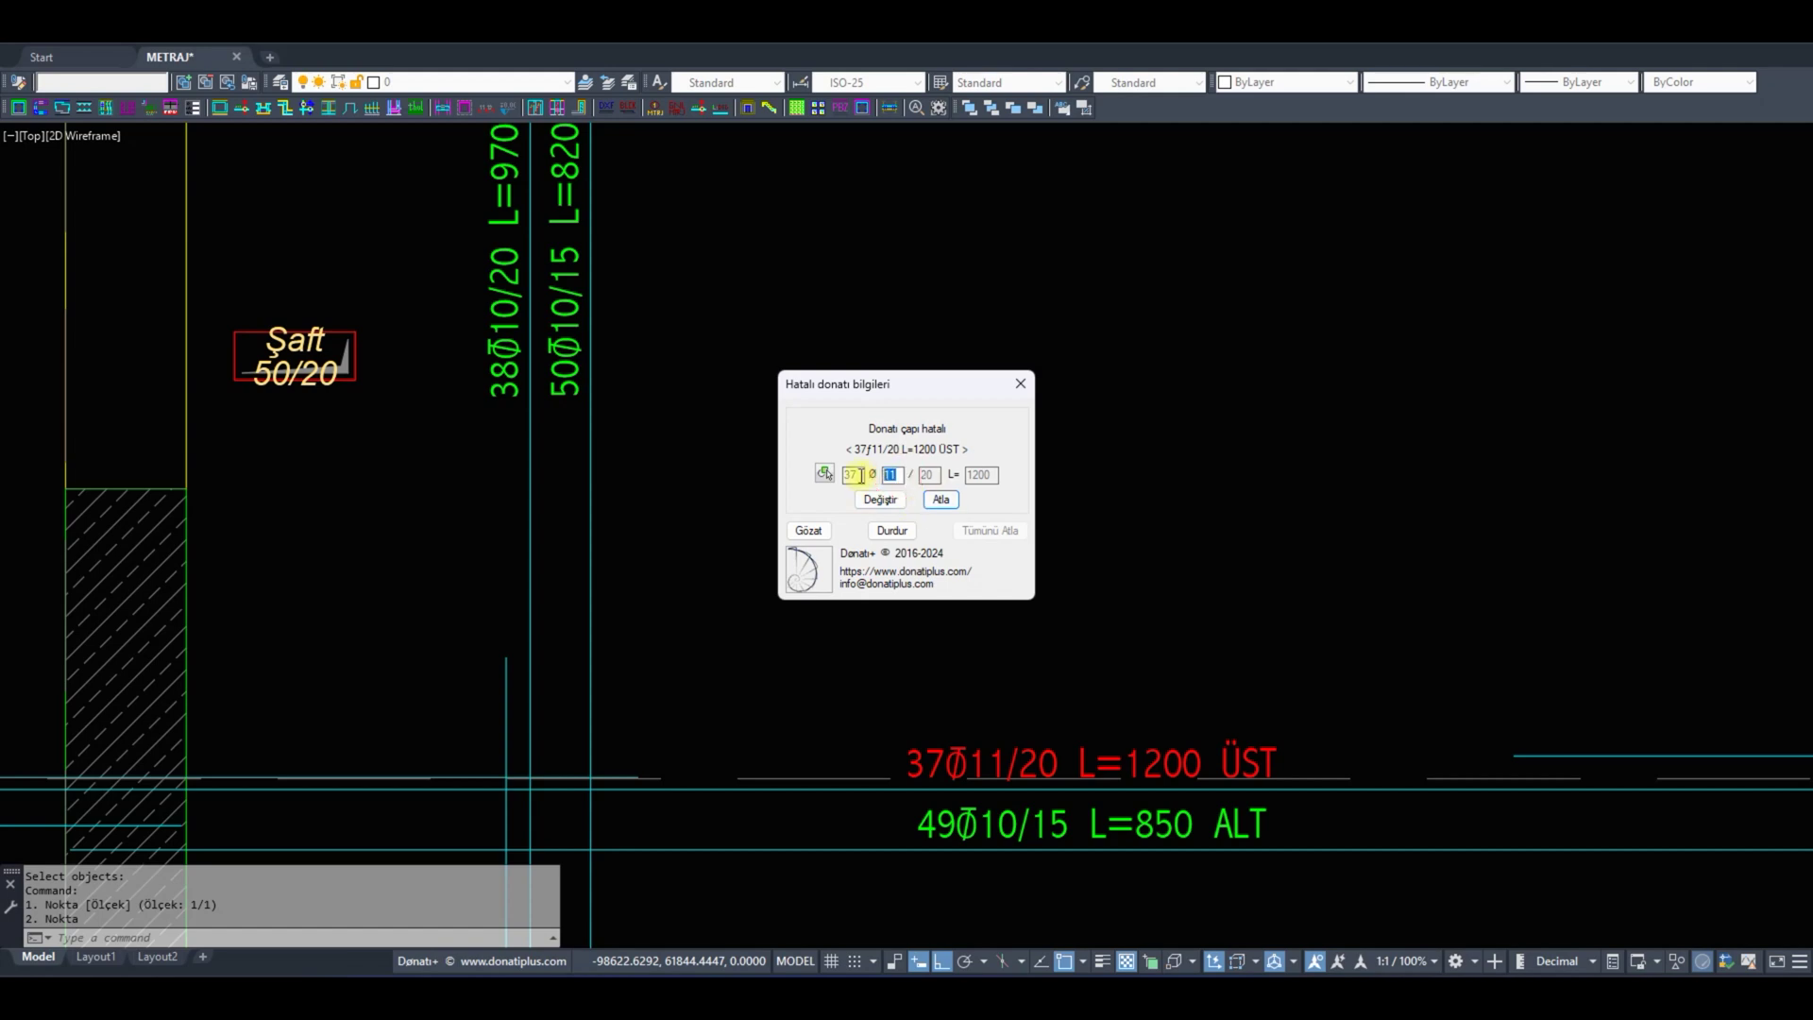
click(876, 498)
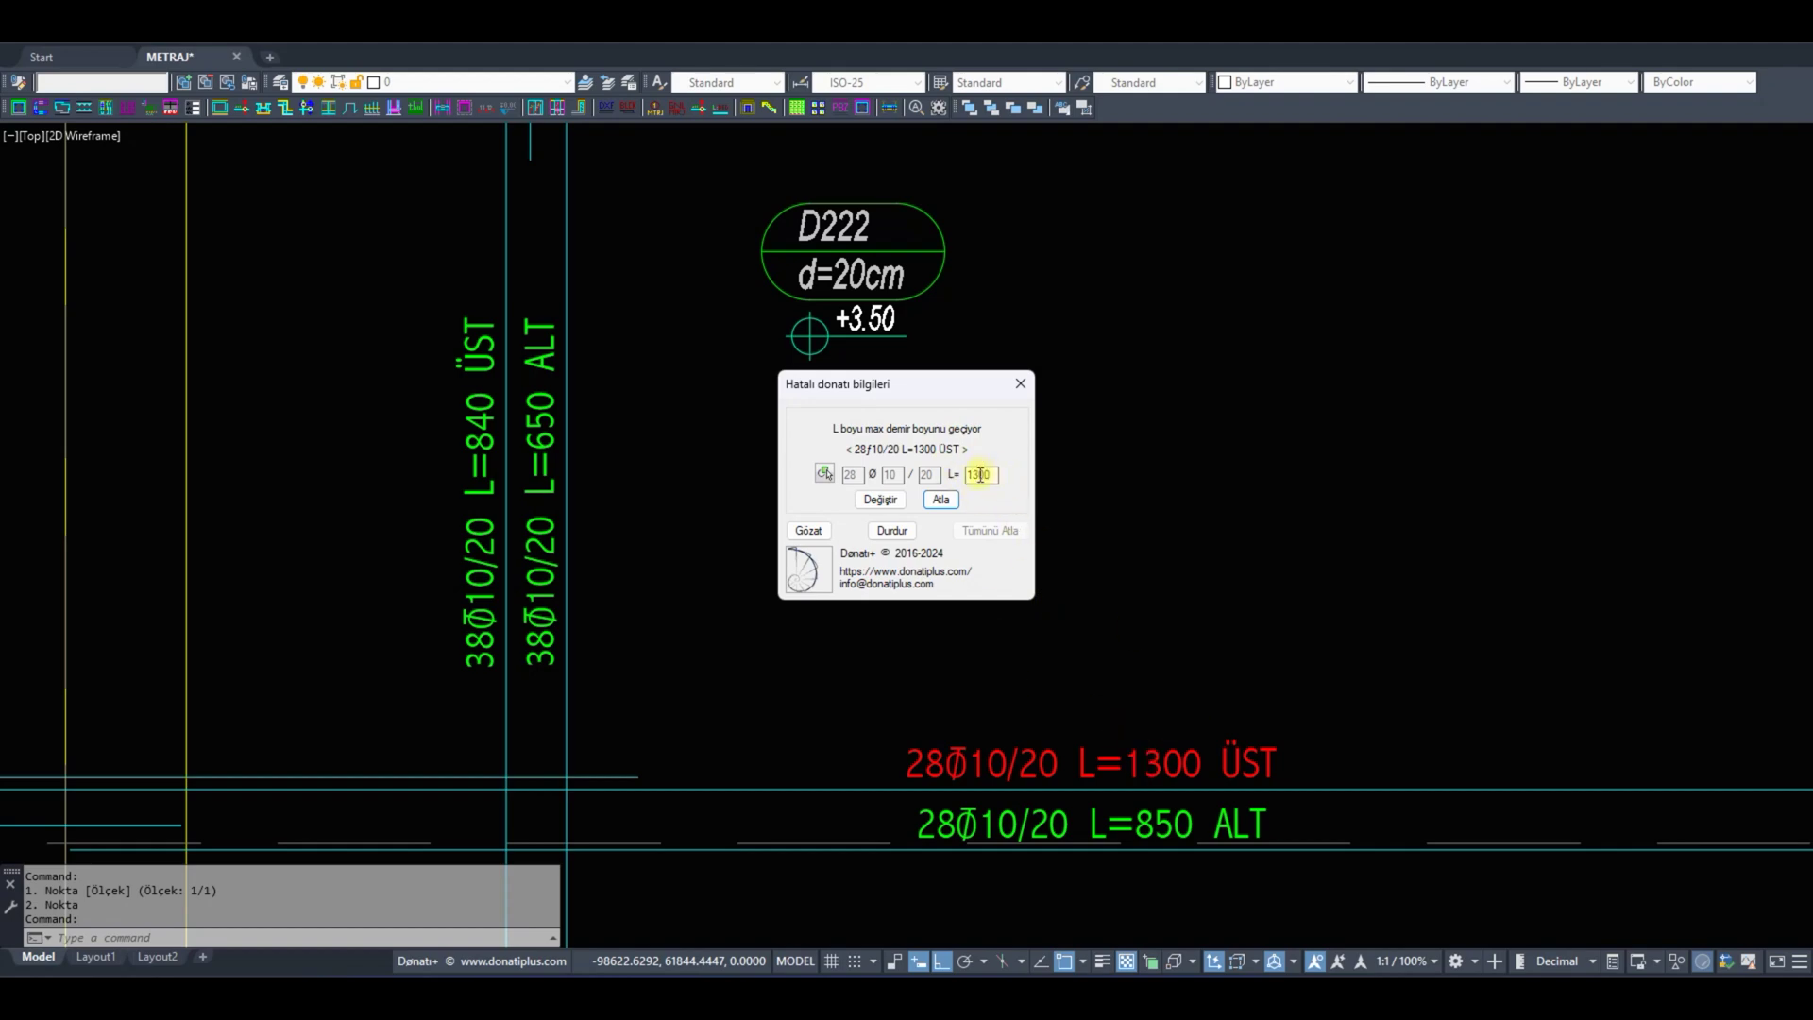
click(878, 499)
Place the rebar quantity table right of the floor plans and zoom out to the whole drawing.
scroll(708, 636, down, 3)
scroll(741, 482, down, 3)
scroll(862, 505, down, 3)
scroll(1168, 347, down, 1)
click(1168, 347)
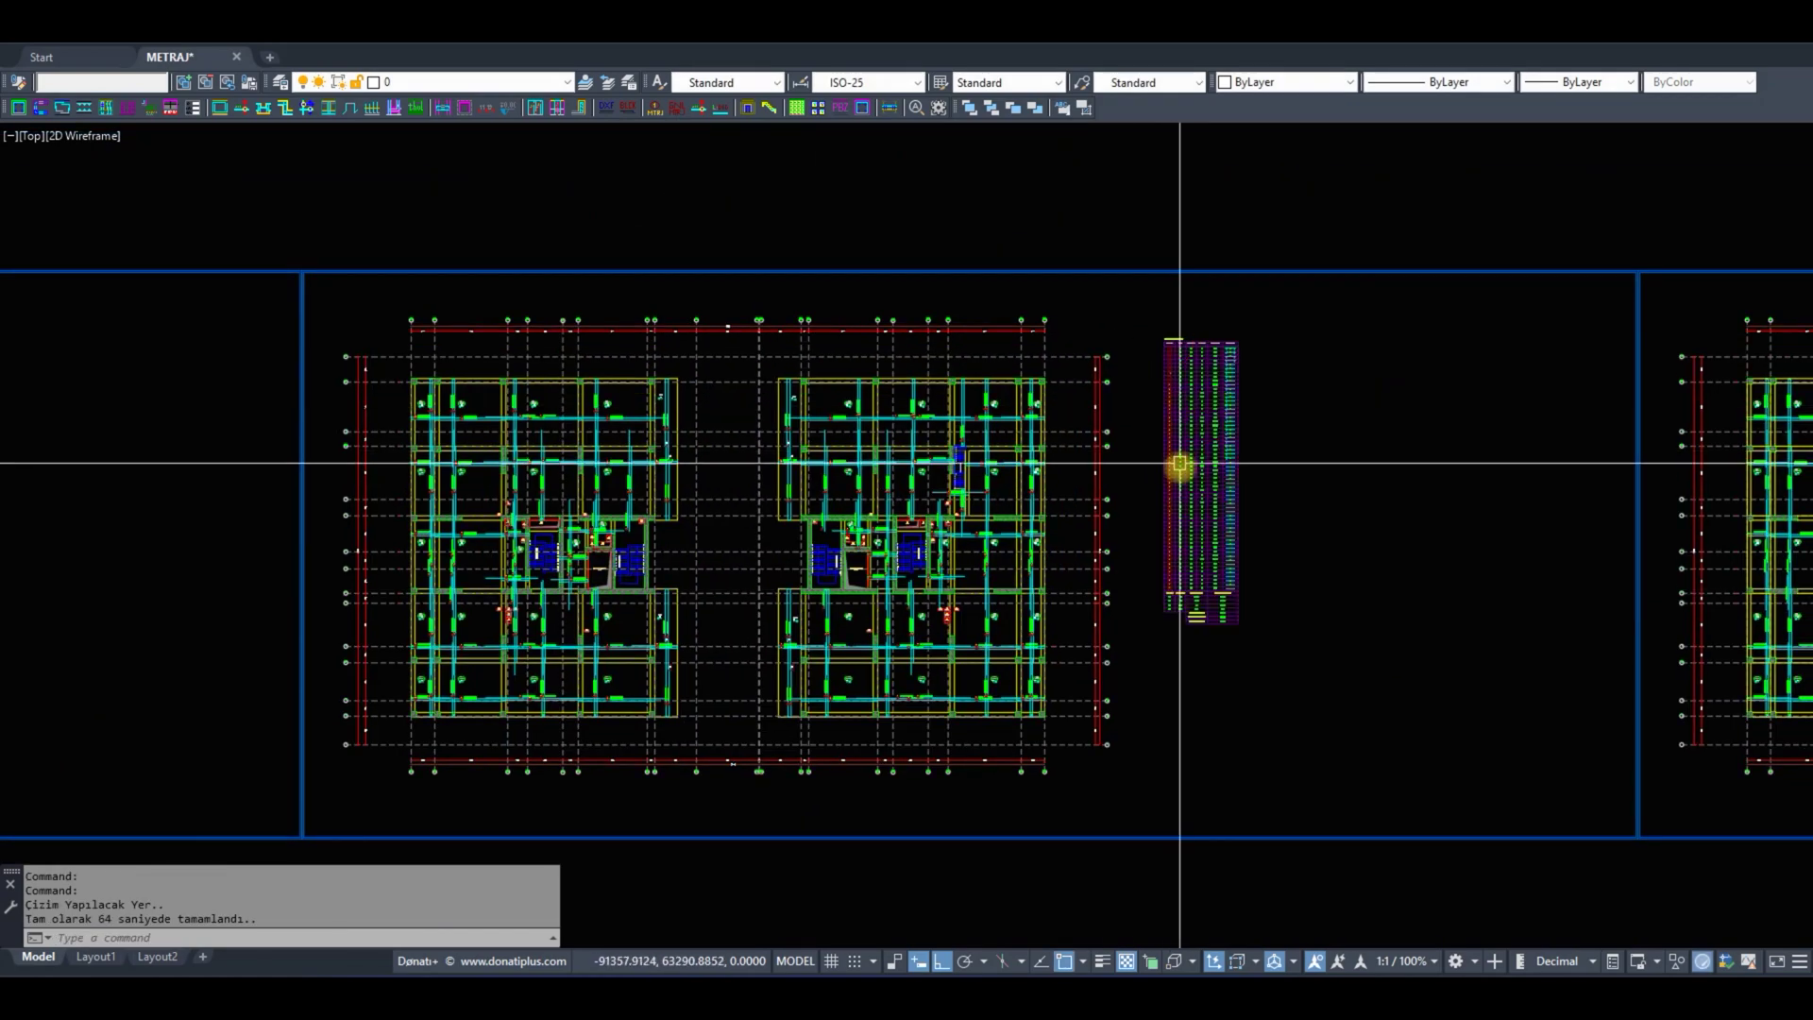
scroll(628, 555, up, 5)
scroll(612, 534, up, 2)
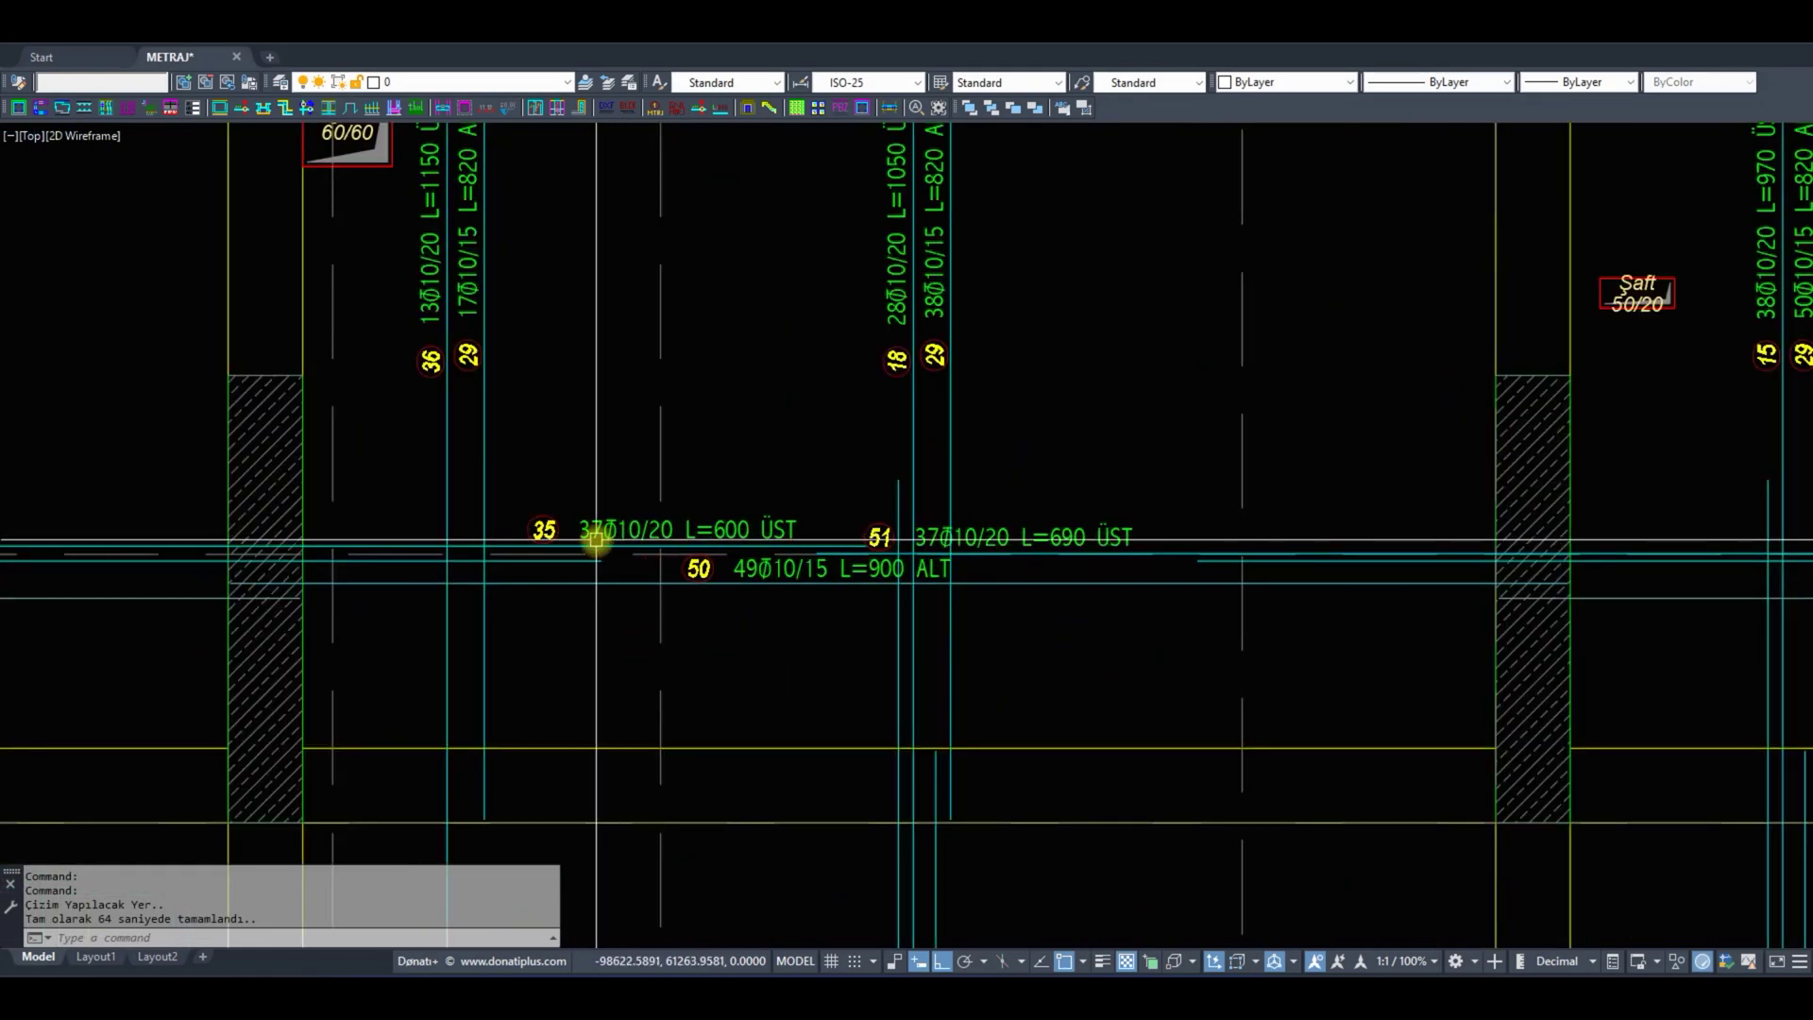
scroll(604, 535, down, 5)
scroll(1397, 567, up, 5)
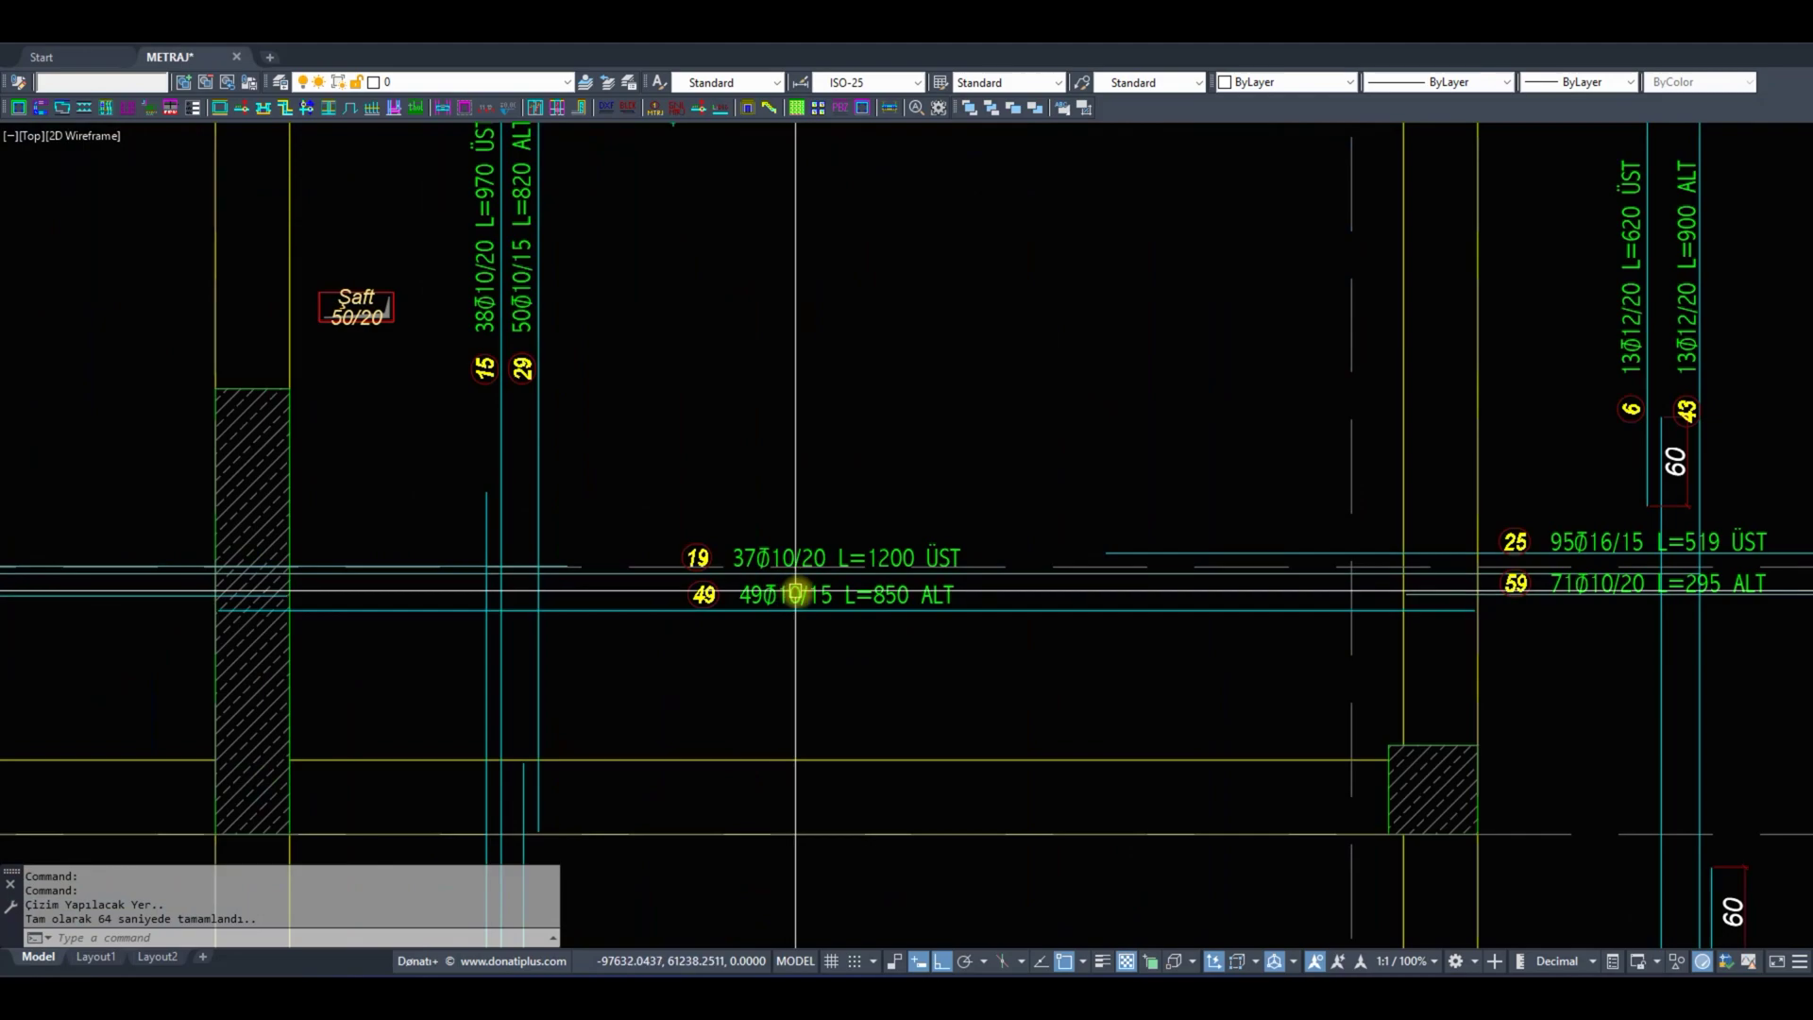
scroll(789, 591, down, 5)
middle_click(615, 667)
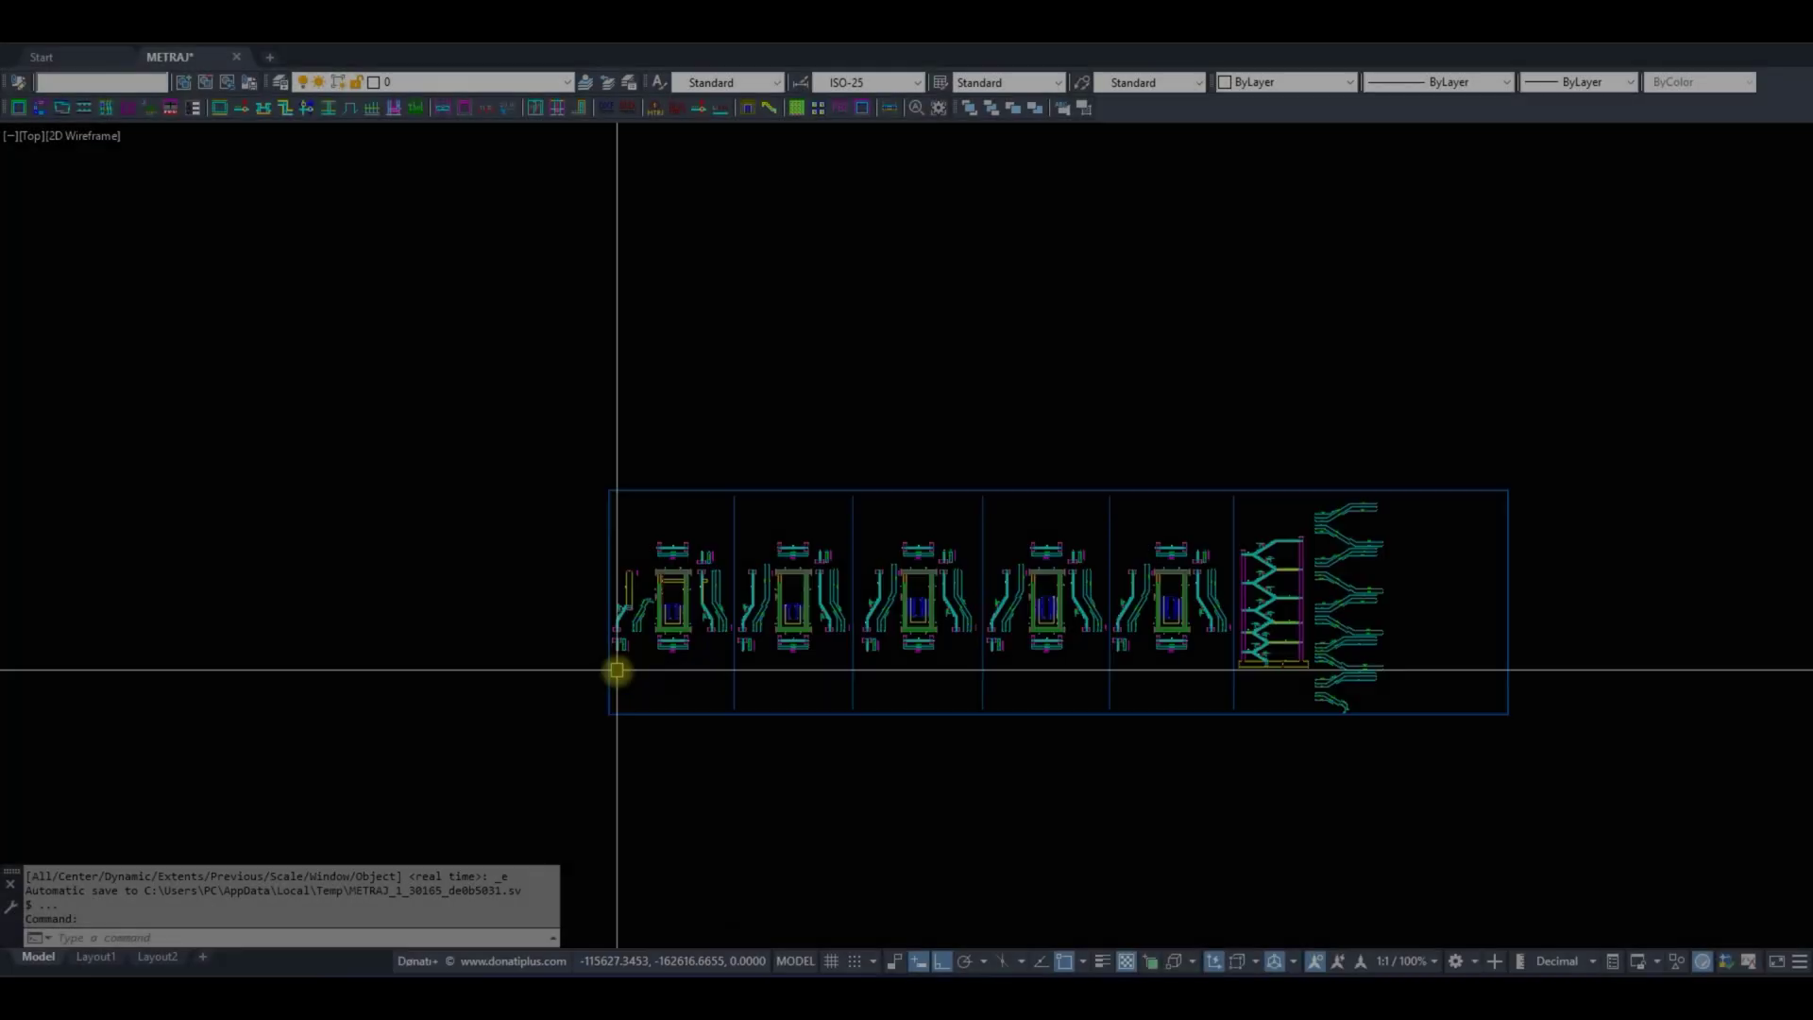
Run the Donati+ takeoff on the stair sheet's 872 objects and place the table beside it.
scroll(661, 595, up, 5)
scroll(620, 582, down, 3)
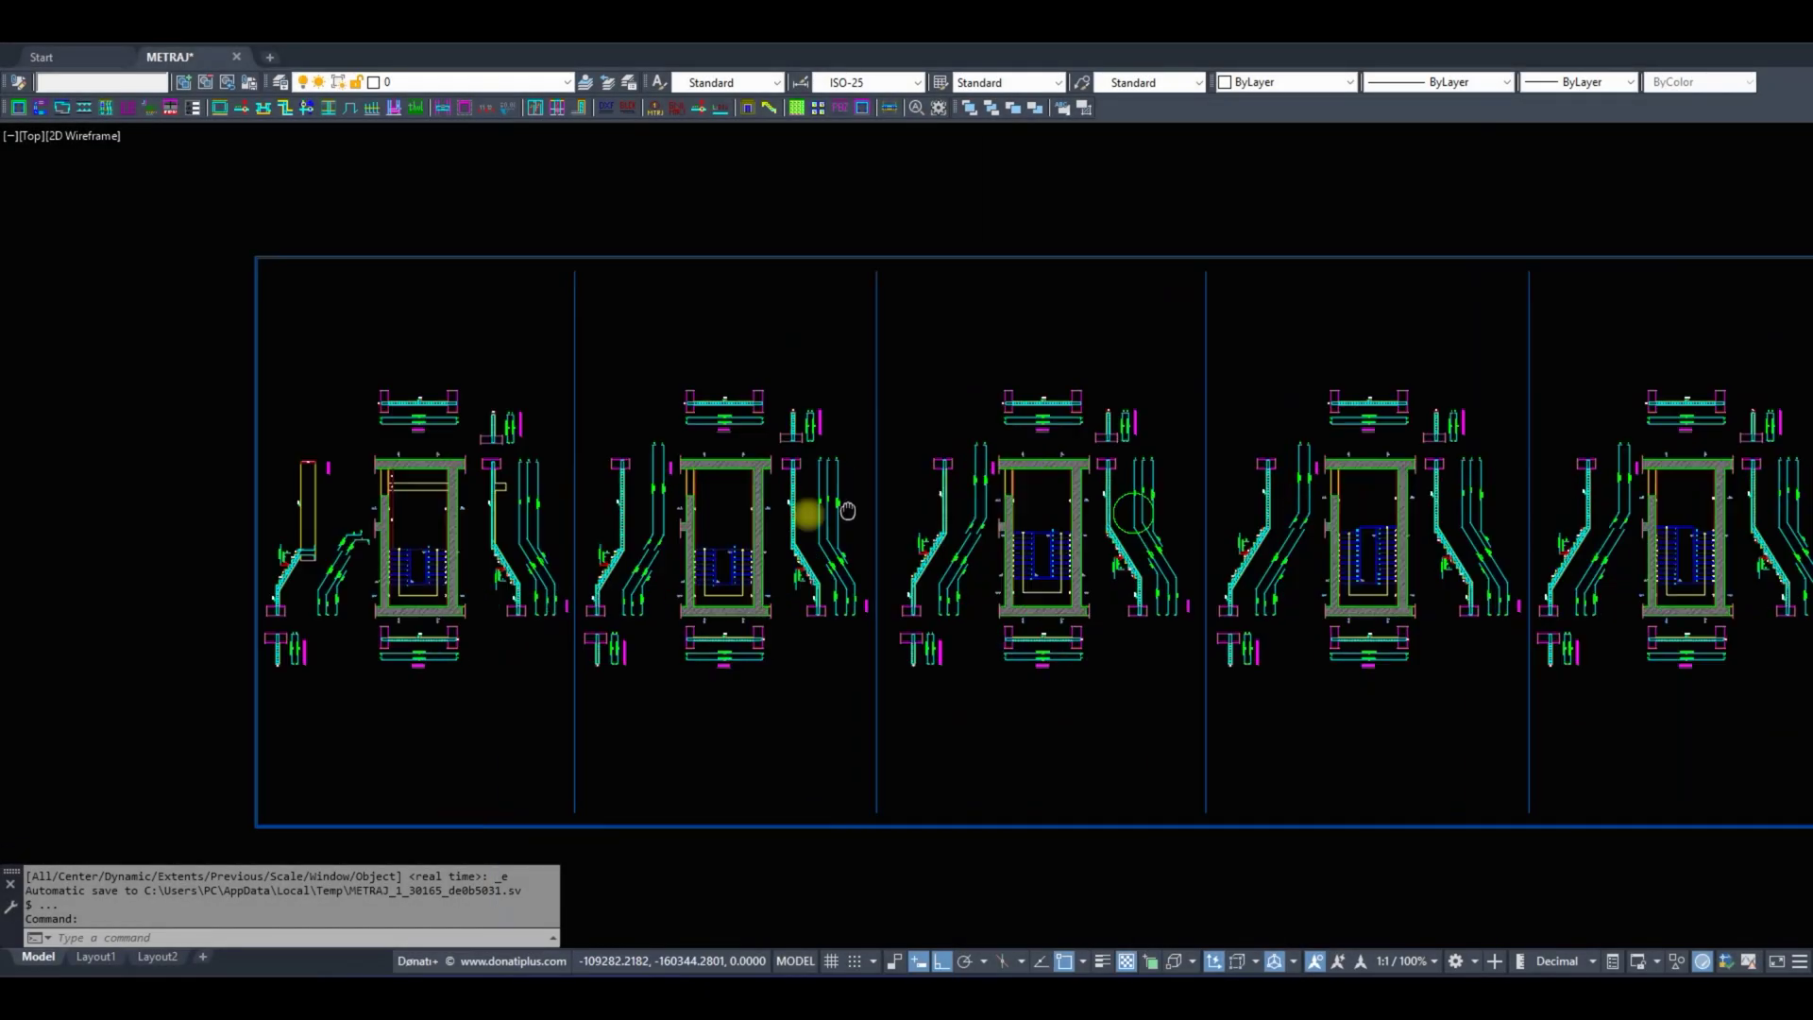
scroll(830, 506, up, 3)
click(770, 107)
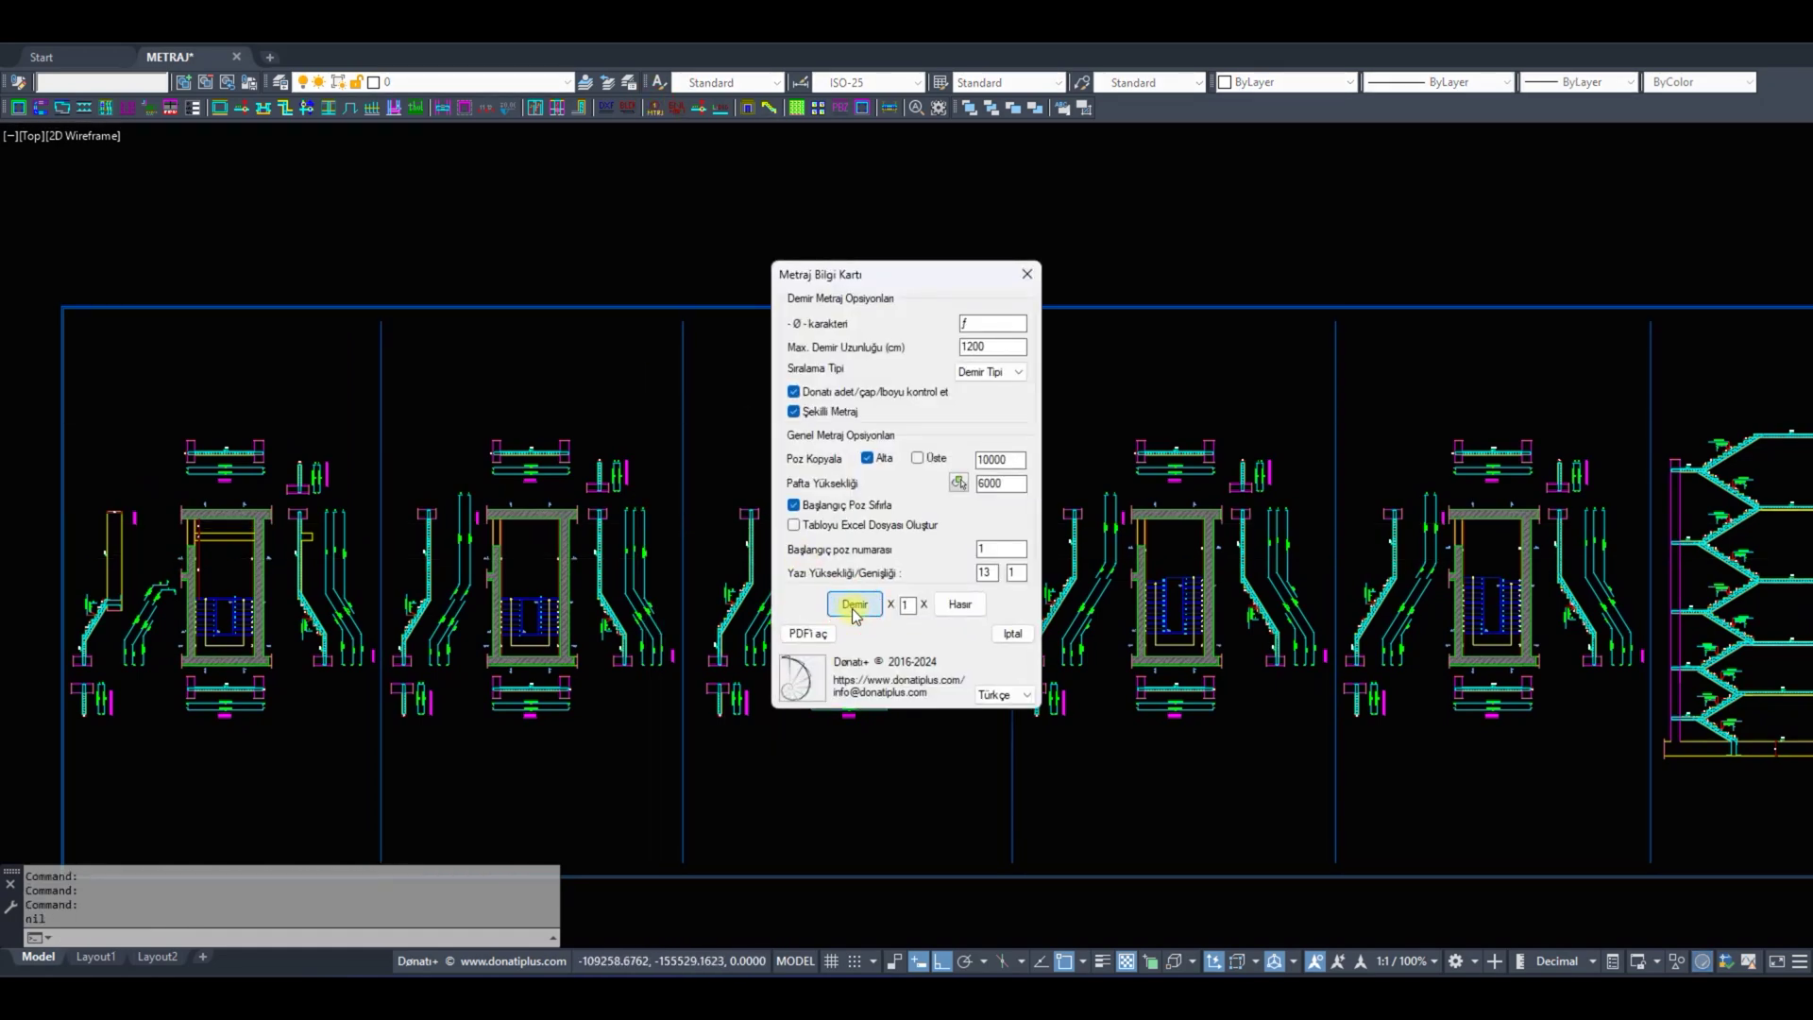
click(856, 604)
click(315, 352)
click(1511, 802)
key(Return)
click(1643, 435)
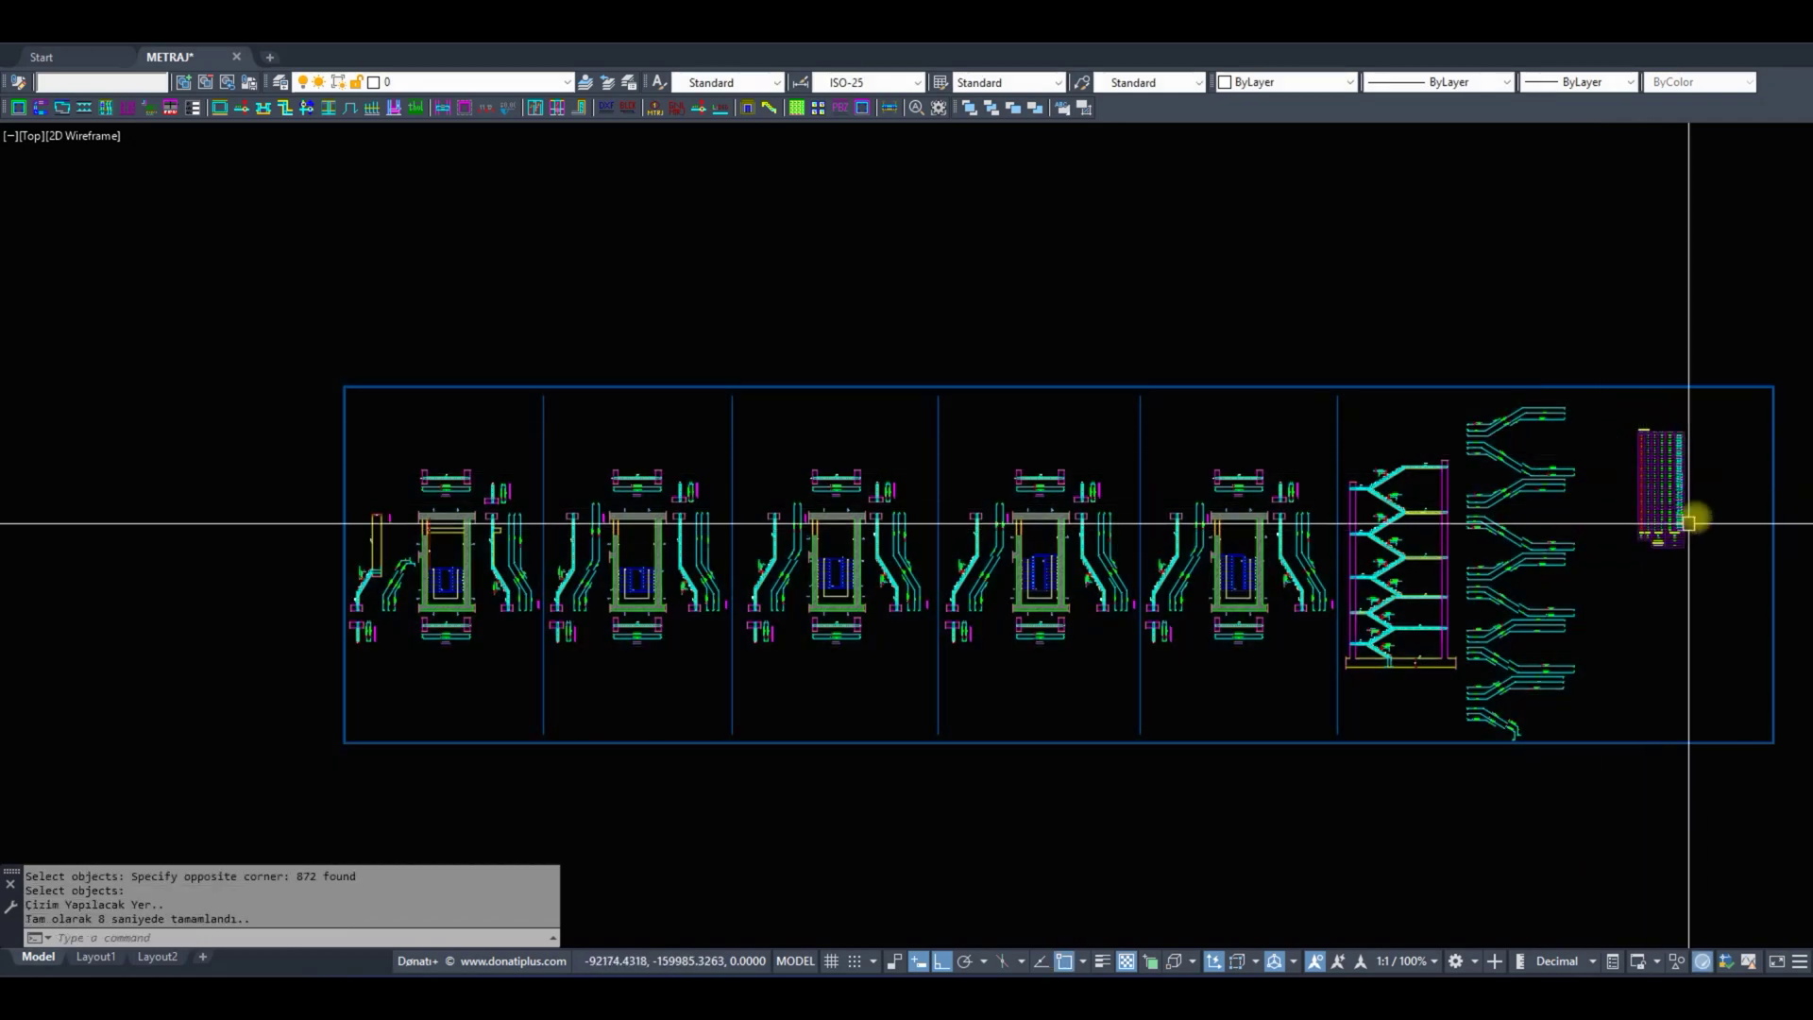
Clear the leftover command and launch the Donati+ building total rebar table tool.
scroll(1695, 518, up, 10)
scroll(1332, 801, down, 3)
scroll(1214, 825, up, 6)
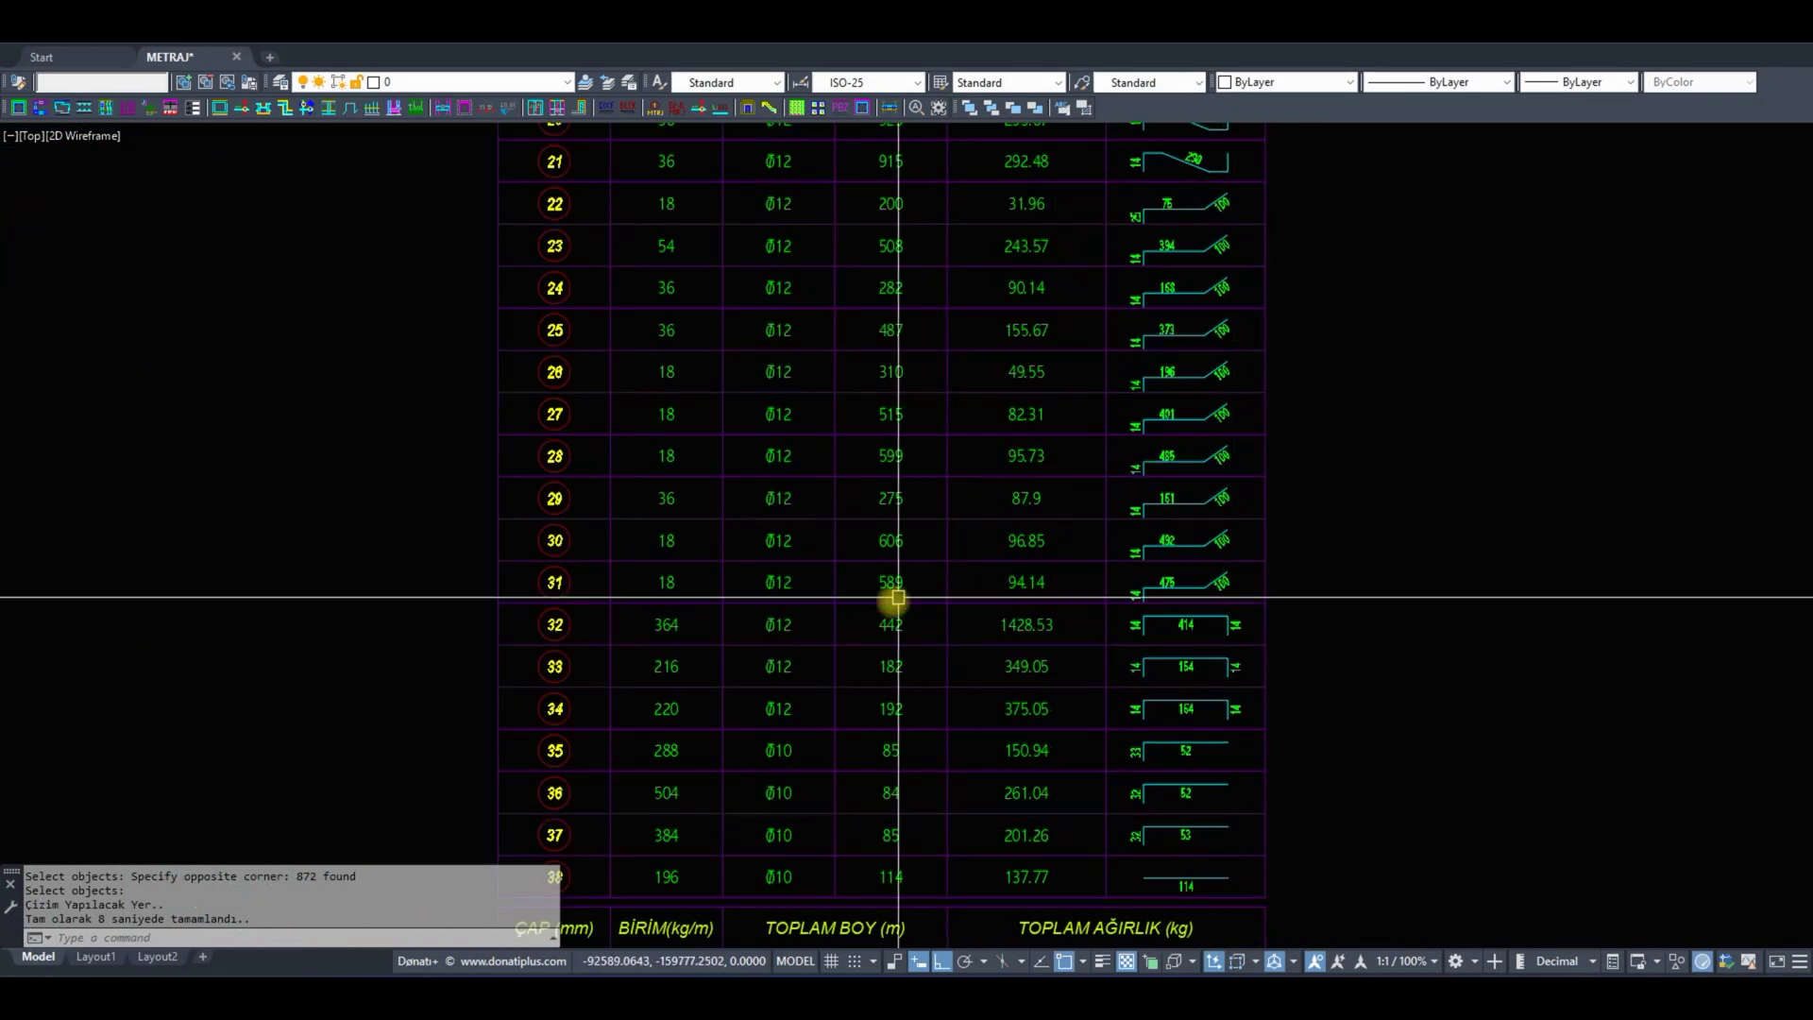
scroll(1068, 709, down, 4)
scroll(1068, 709, down, 2)
key(Return)
key(Return)
scroll(1360, 627, down, 6)
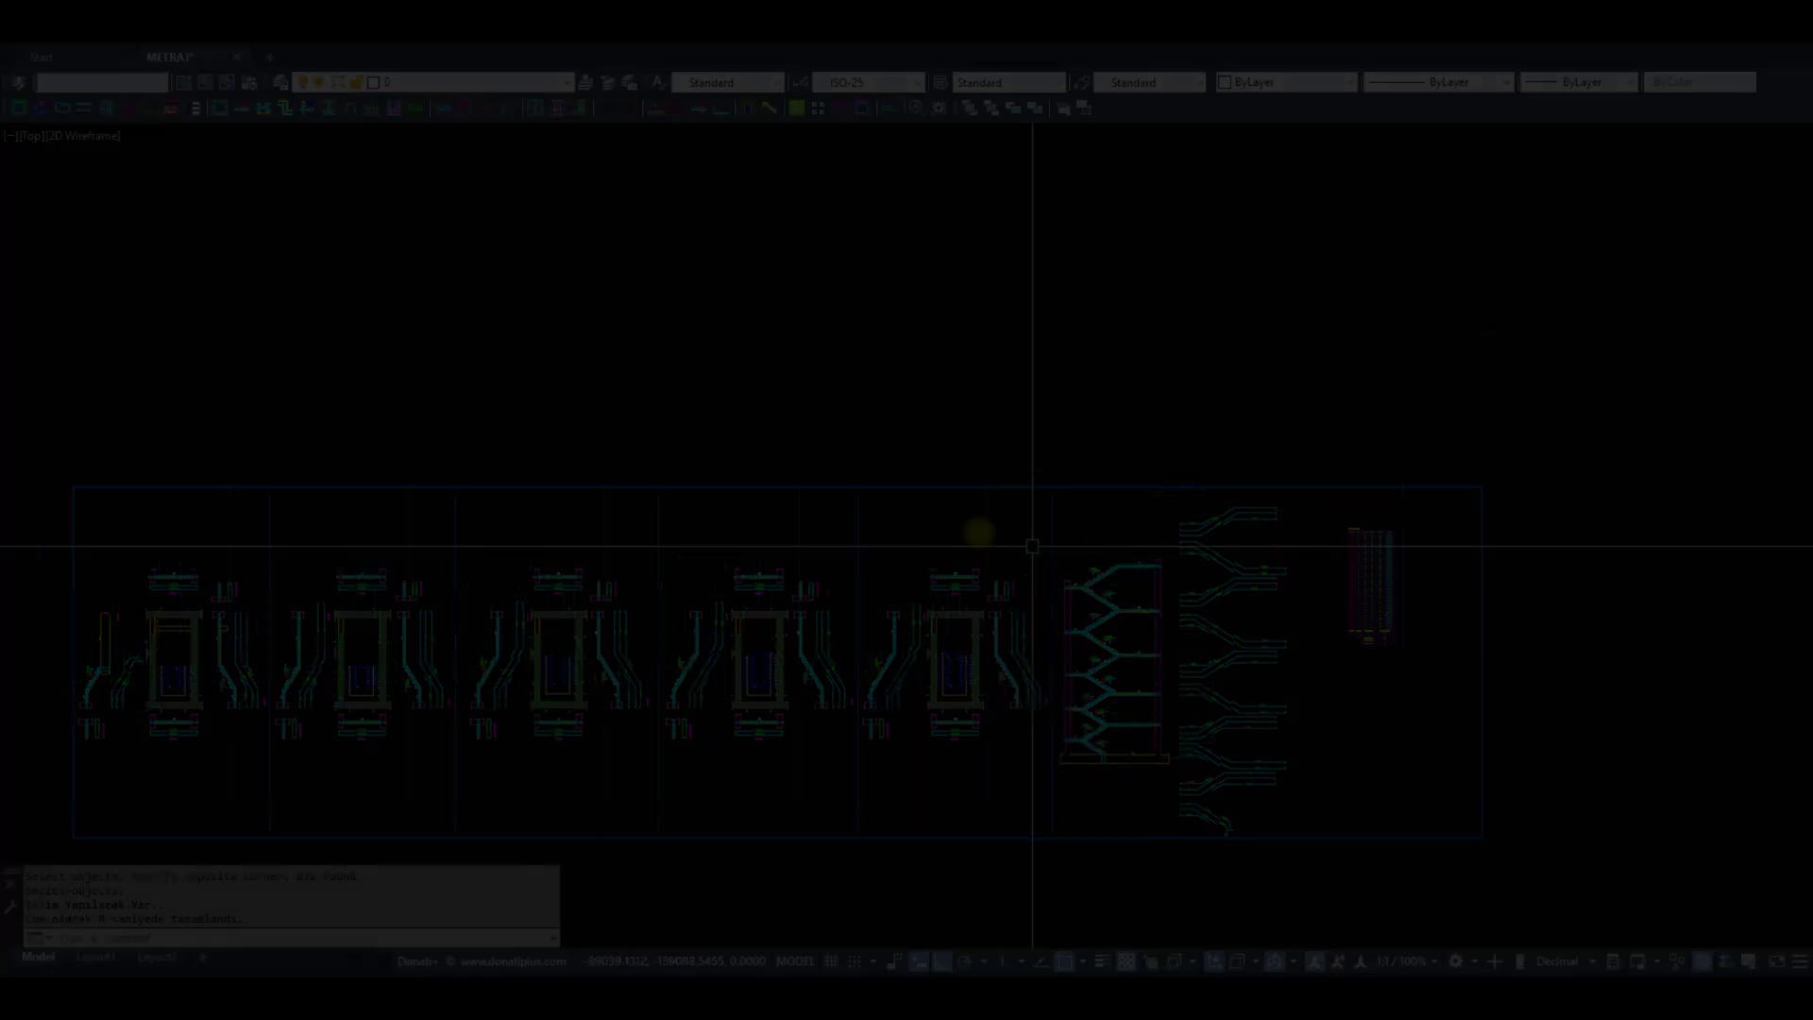
scroll(1076, 533, down, 3)
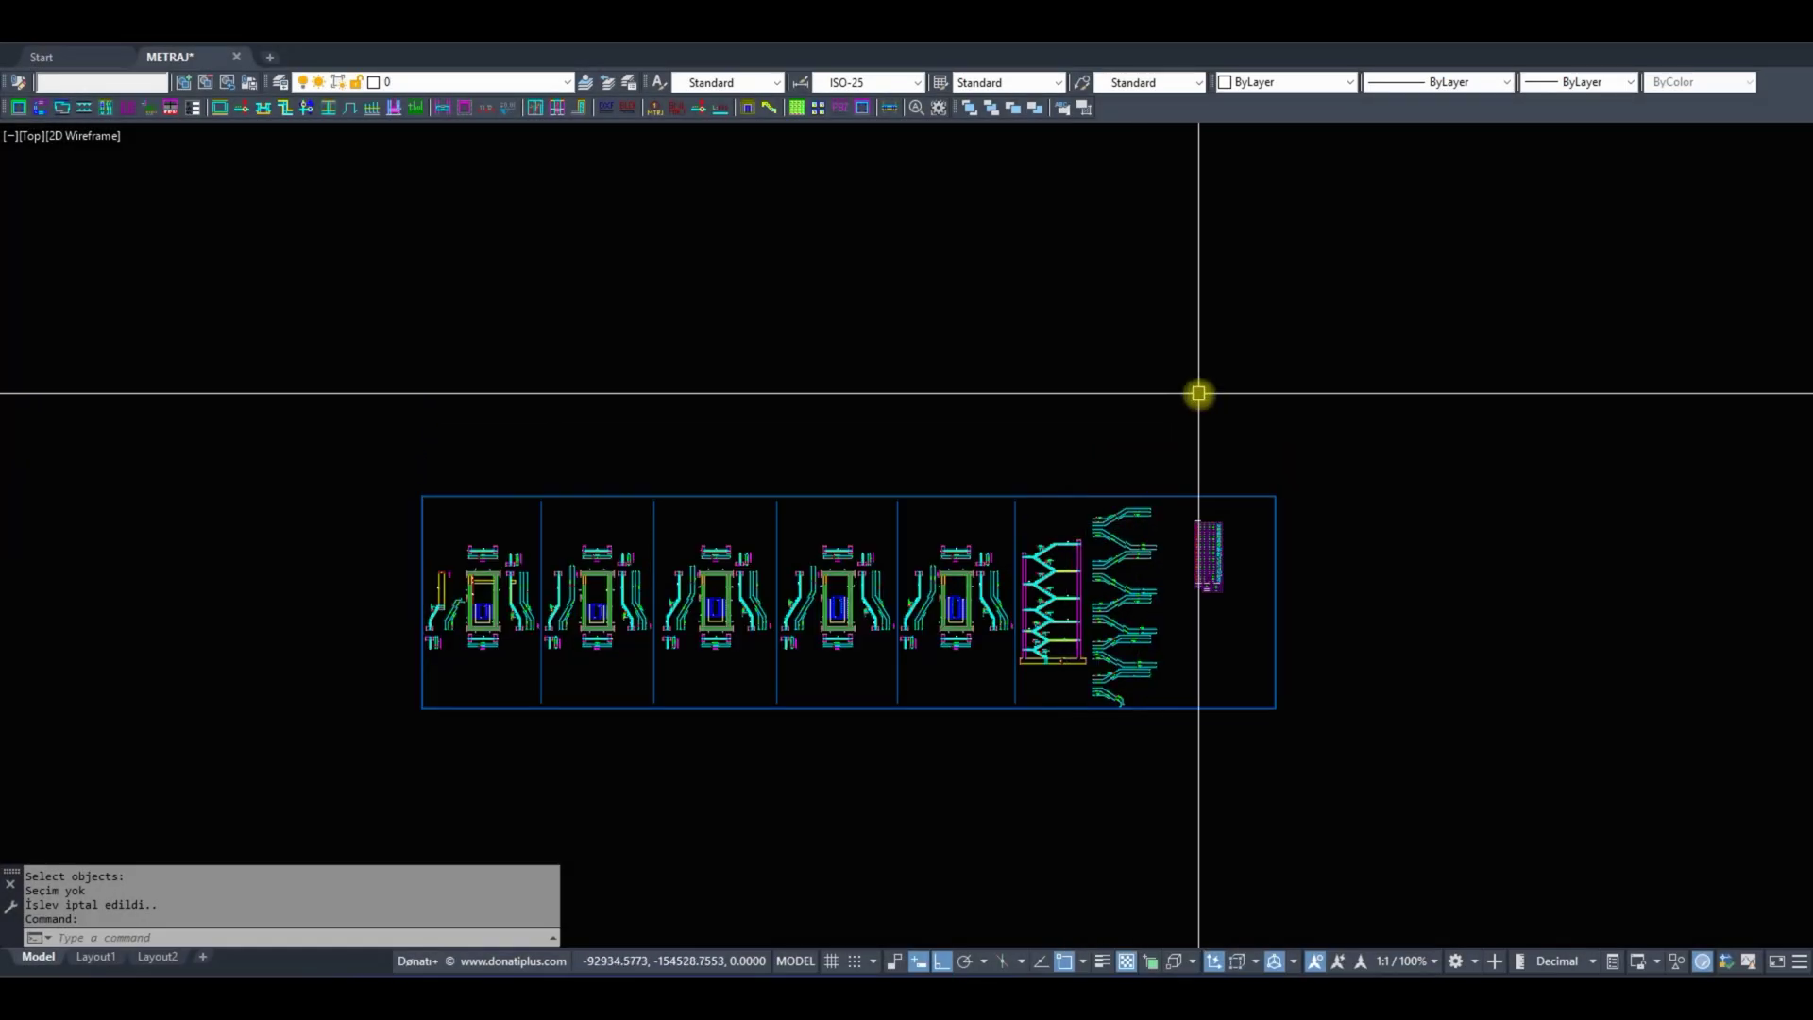
scroll(1156, 474, up, 1)
scroll(1228, 577, up, 2)
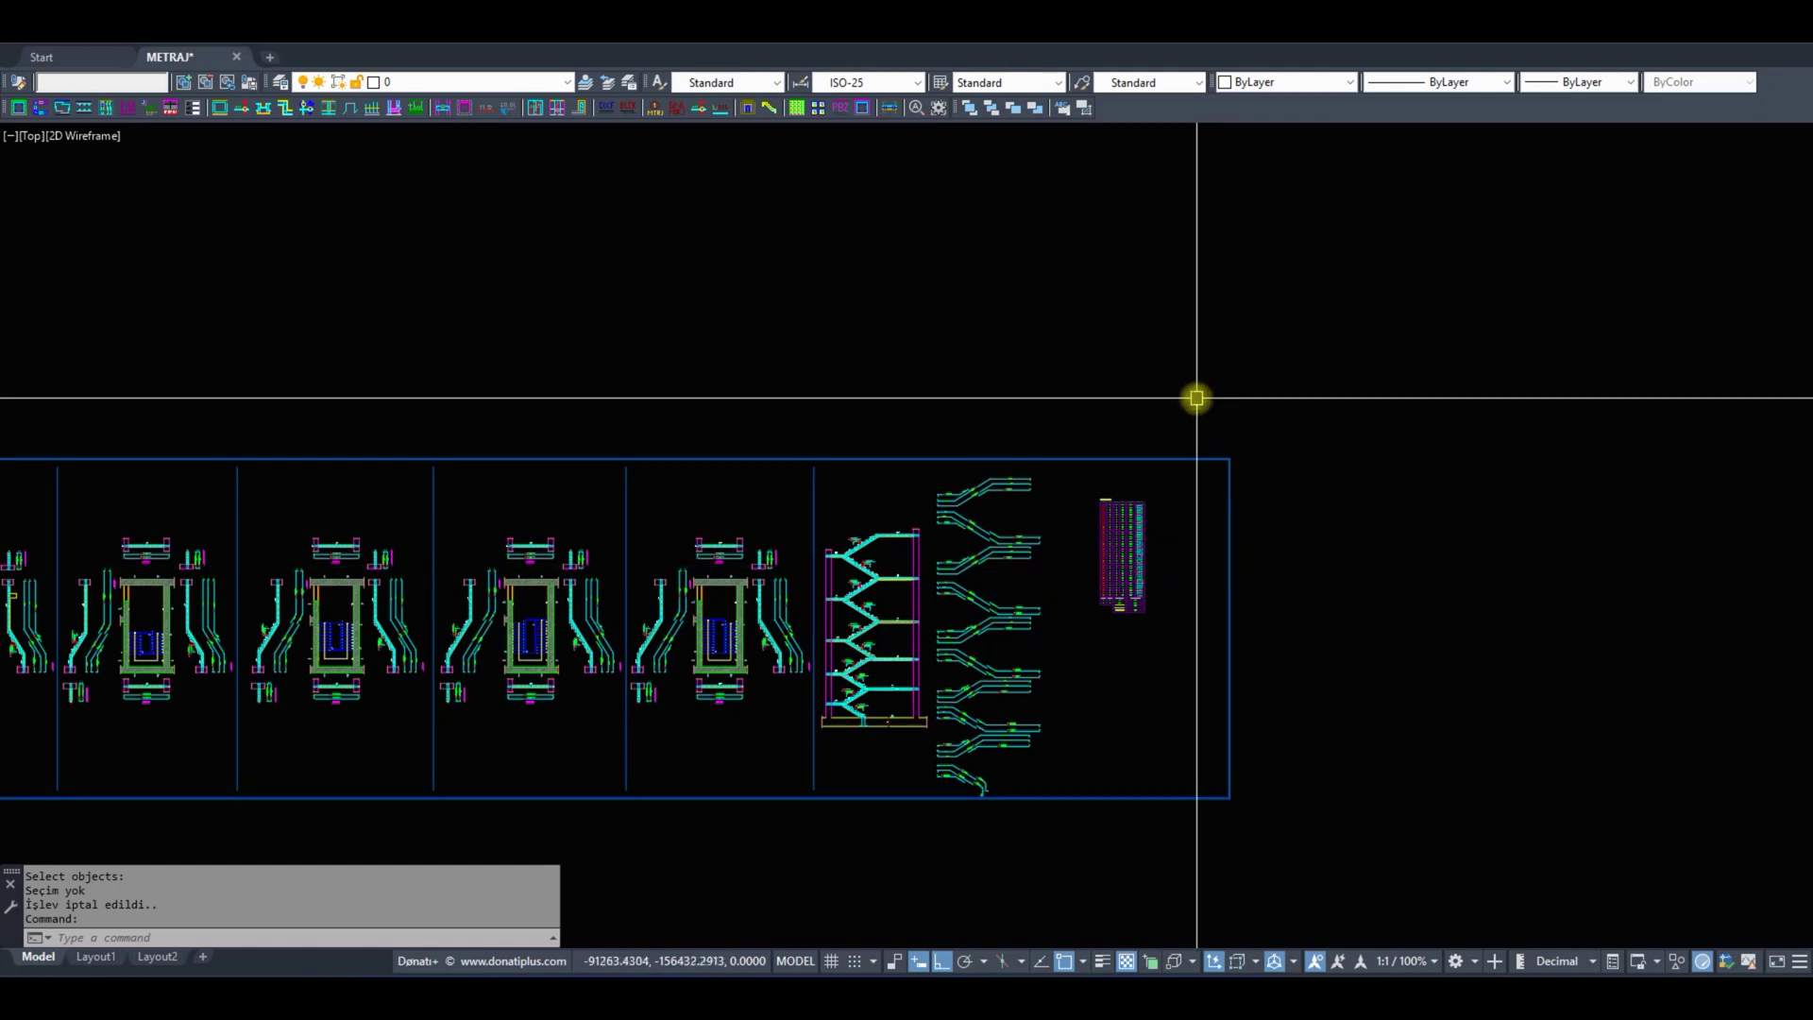
click(676, 108)
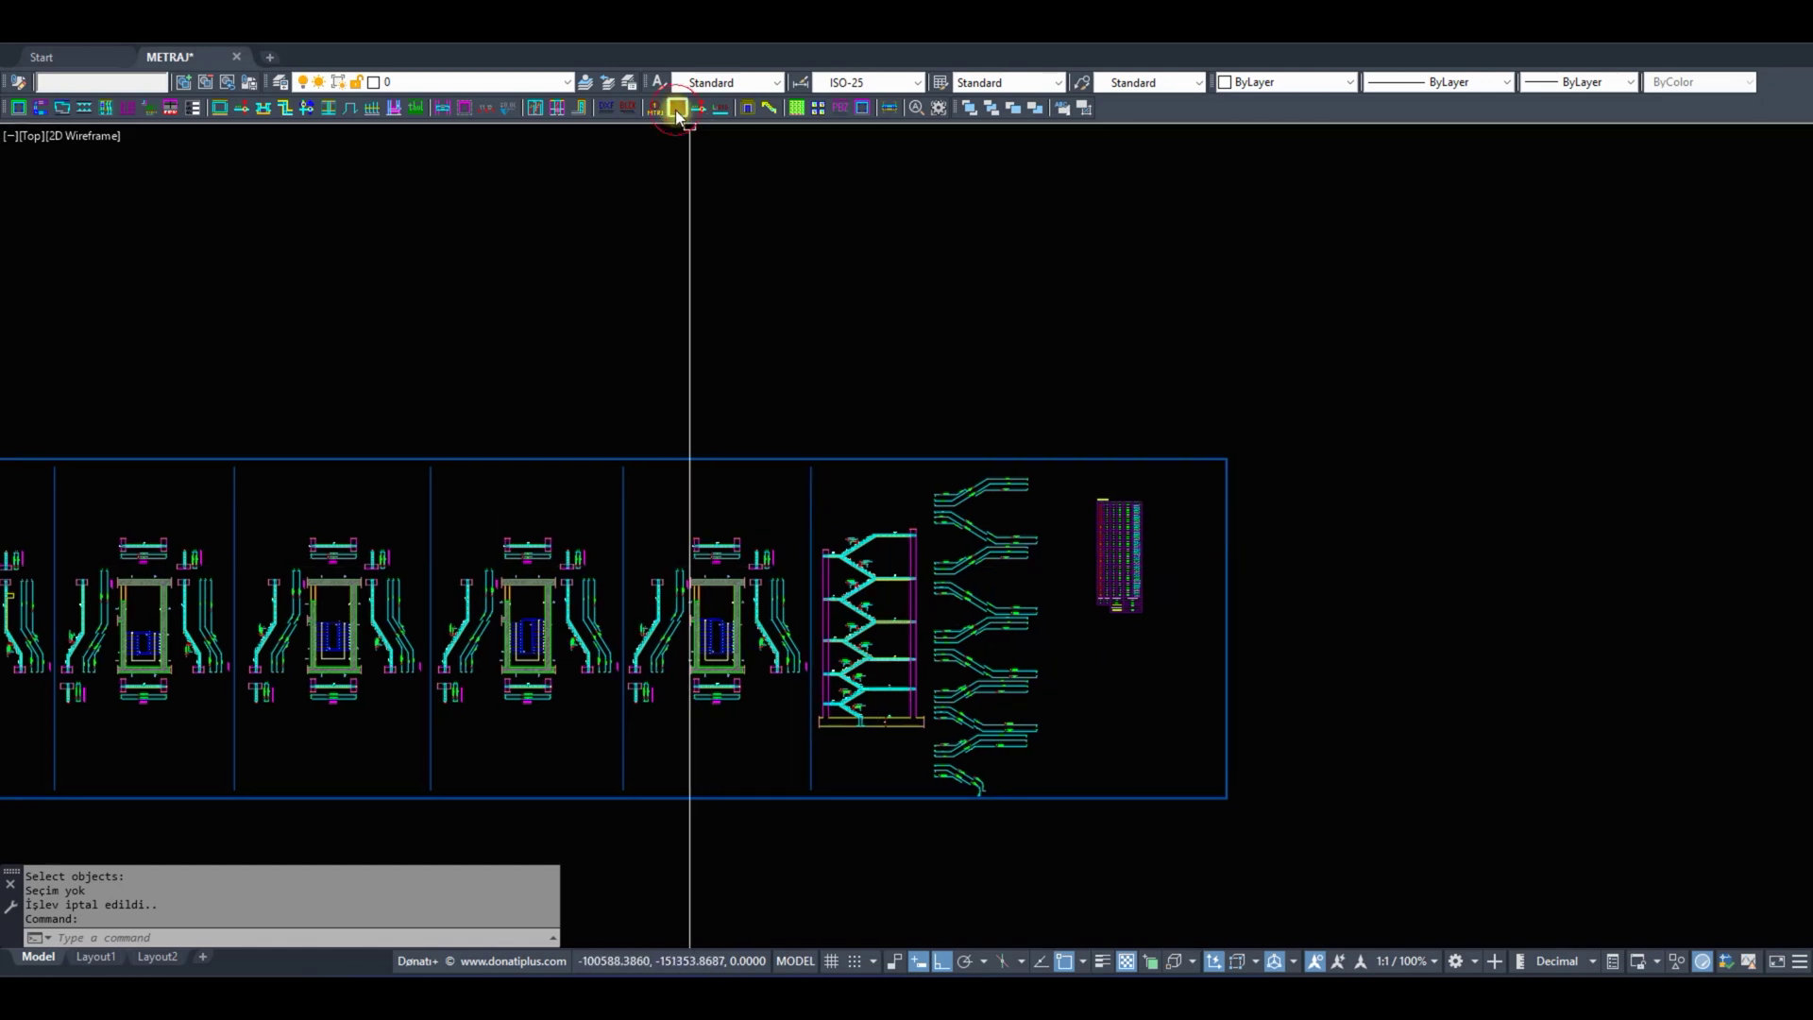
Build the 'YAPI TOPLAM DEMİR TABLOSU' from all 402 sheet table objects, totalling 120505.35 kg.
scroll(863, 579, down, 5)
scroll(862, 578, down, 2)
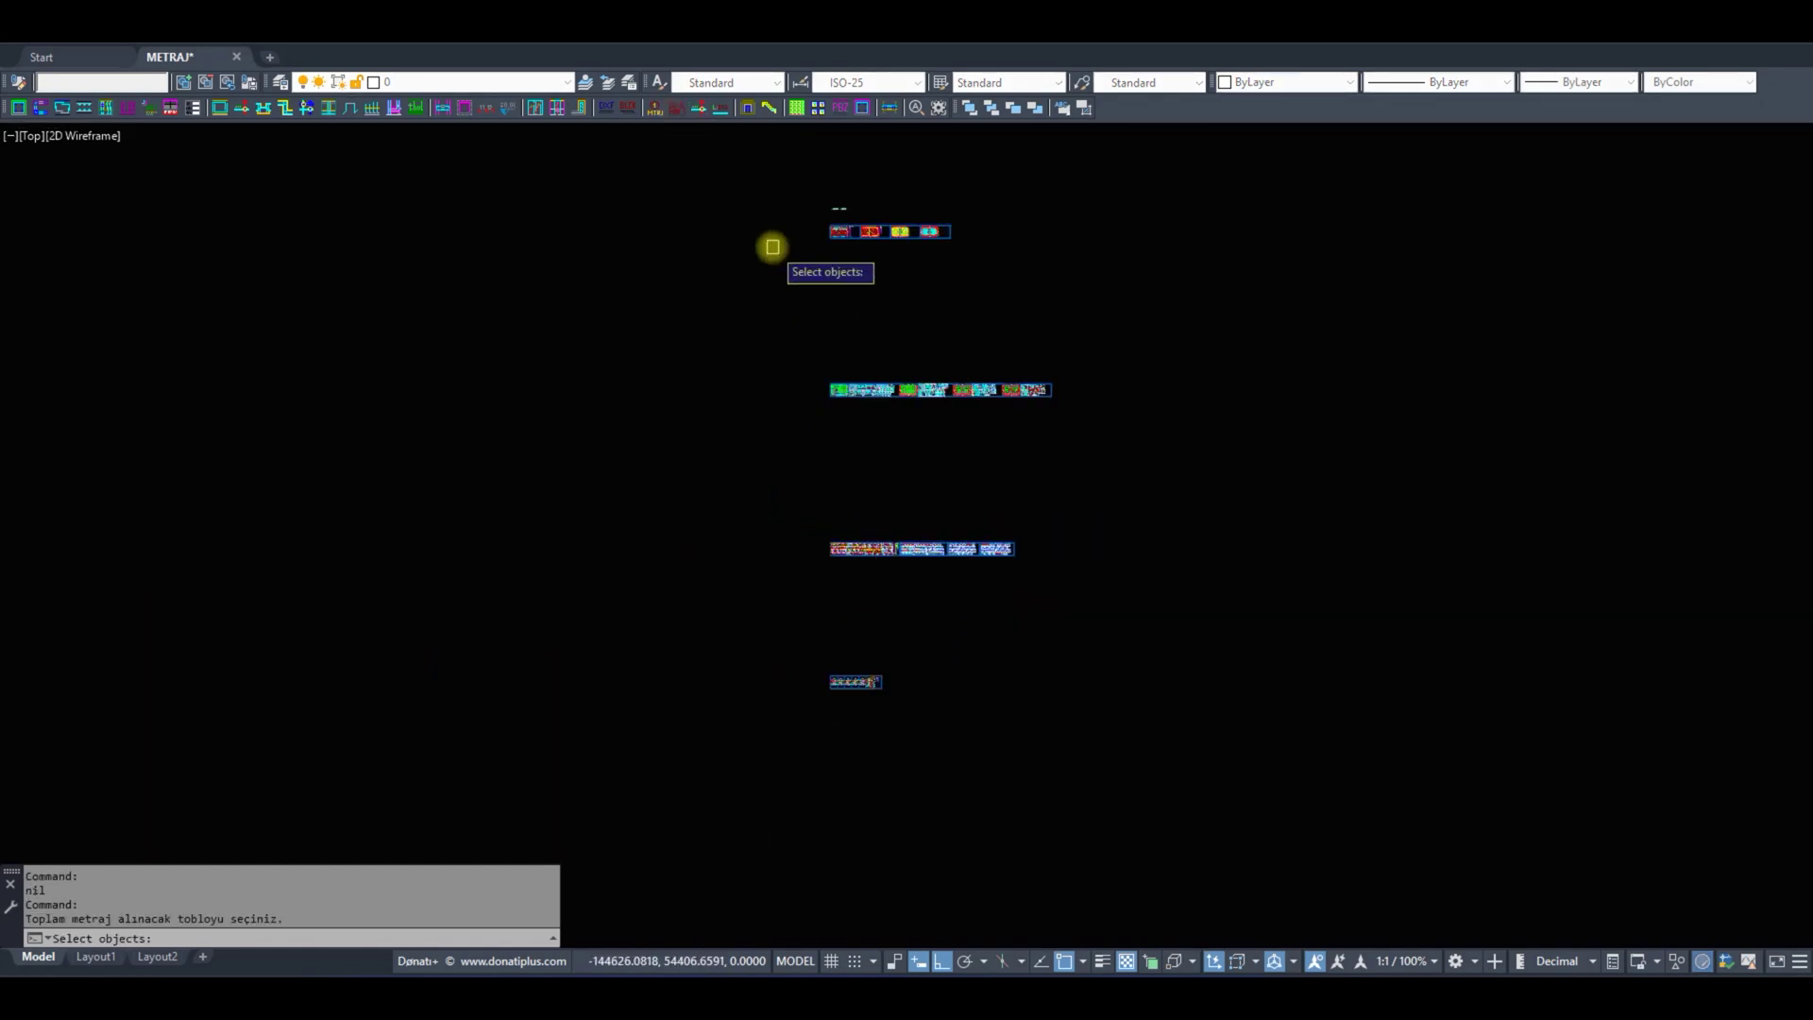
click(888, 689)
scroll(887, 690, up, 3)
scroll(864, 648, up, 3)
scroll(908, 572, up, 3)
key(Return)
click(895, 451)
Pan and zoom to bring all three rows of sheets into view.
scroll(944, 496, up, 6)
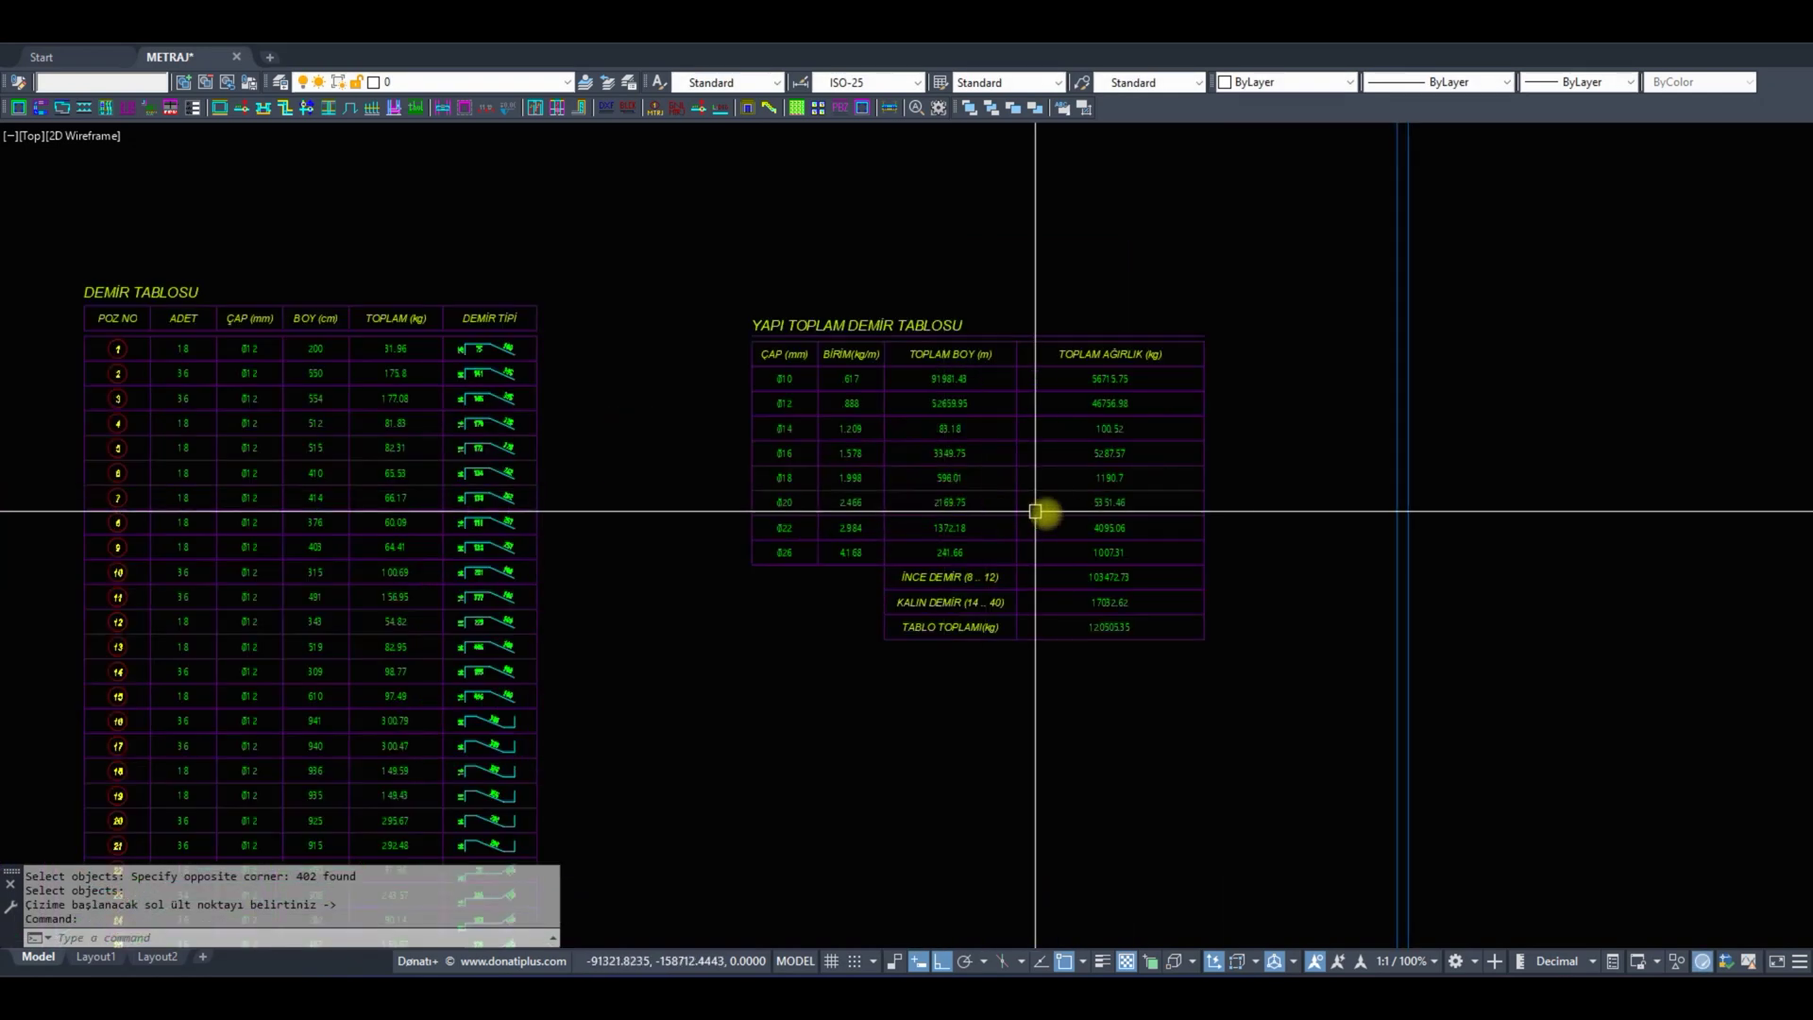
scroll(1065, 373, up, 2)
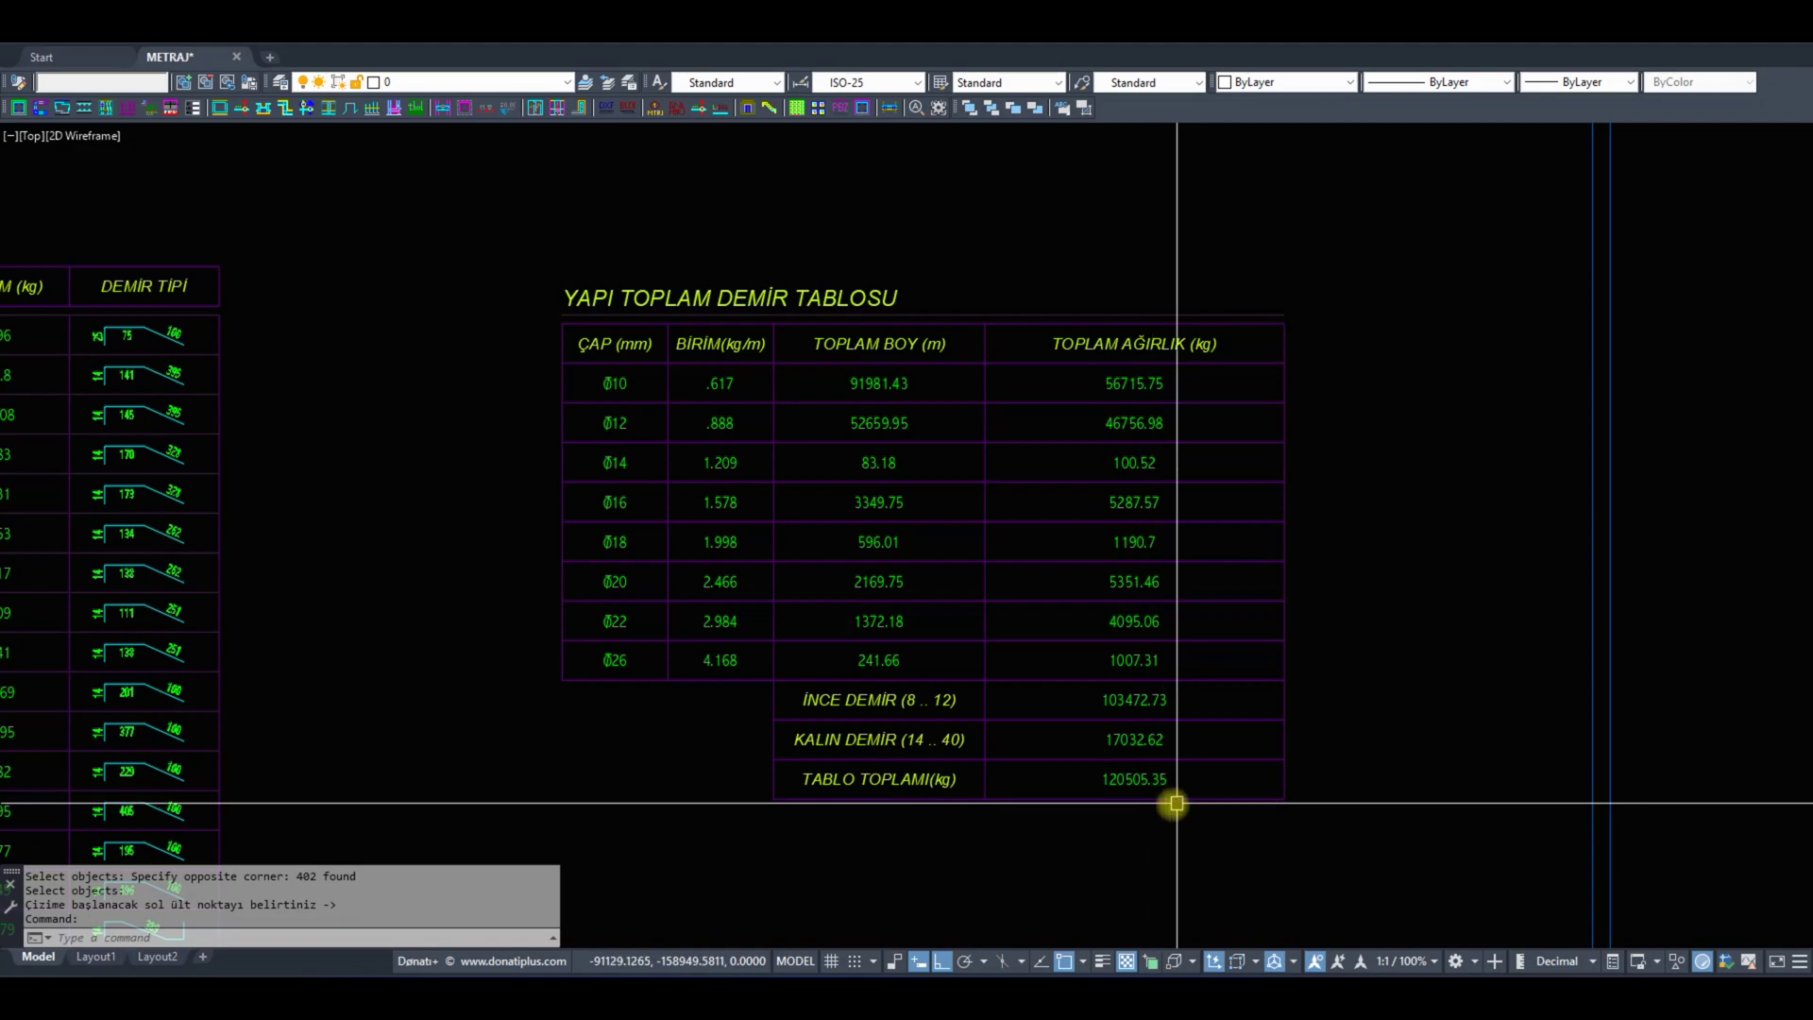
scroll(1071, 536, down, 2)
scroll(1071, 536, down, 8)
mouse_move(586, 186)
middle_down()
mouse_move(769, 283)
mouse_move(878, 222)
mouse_move(862, 445)
middle_up()
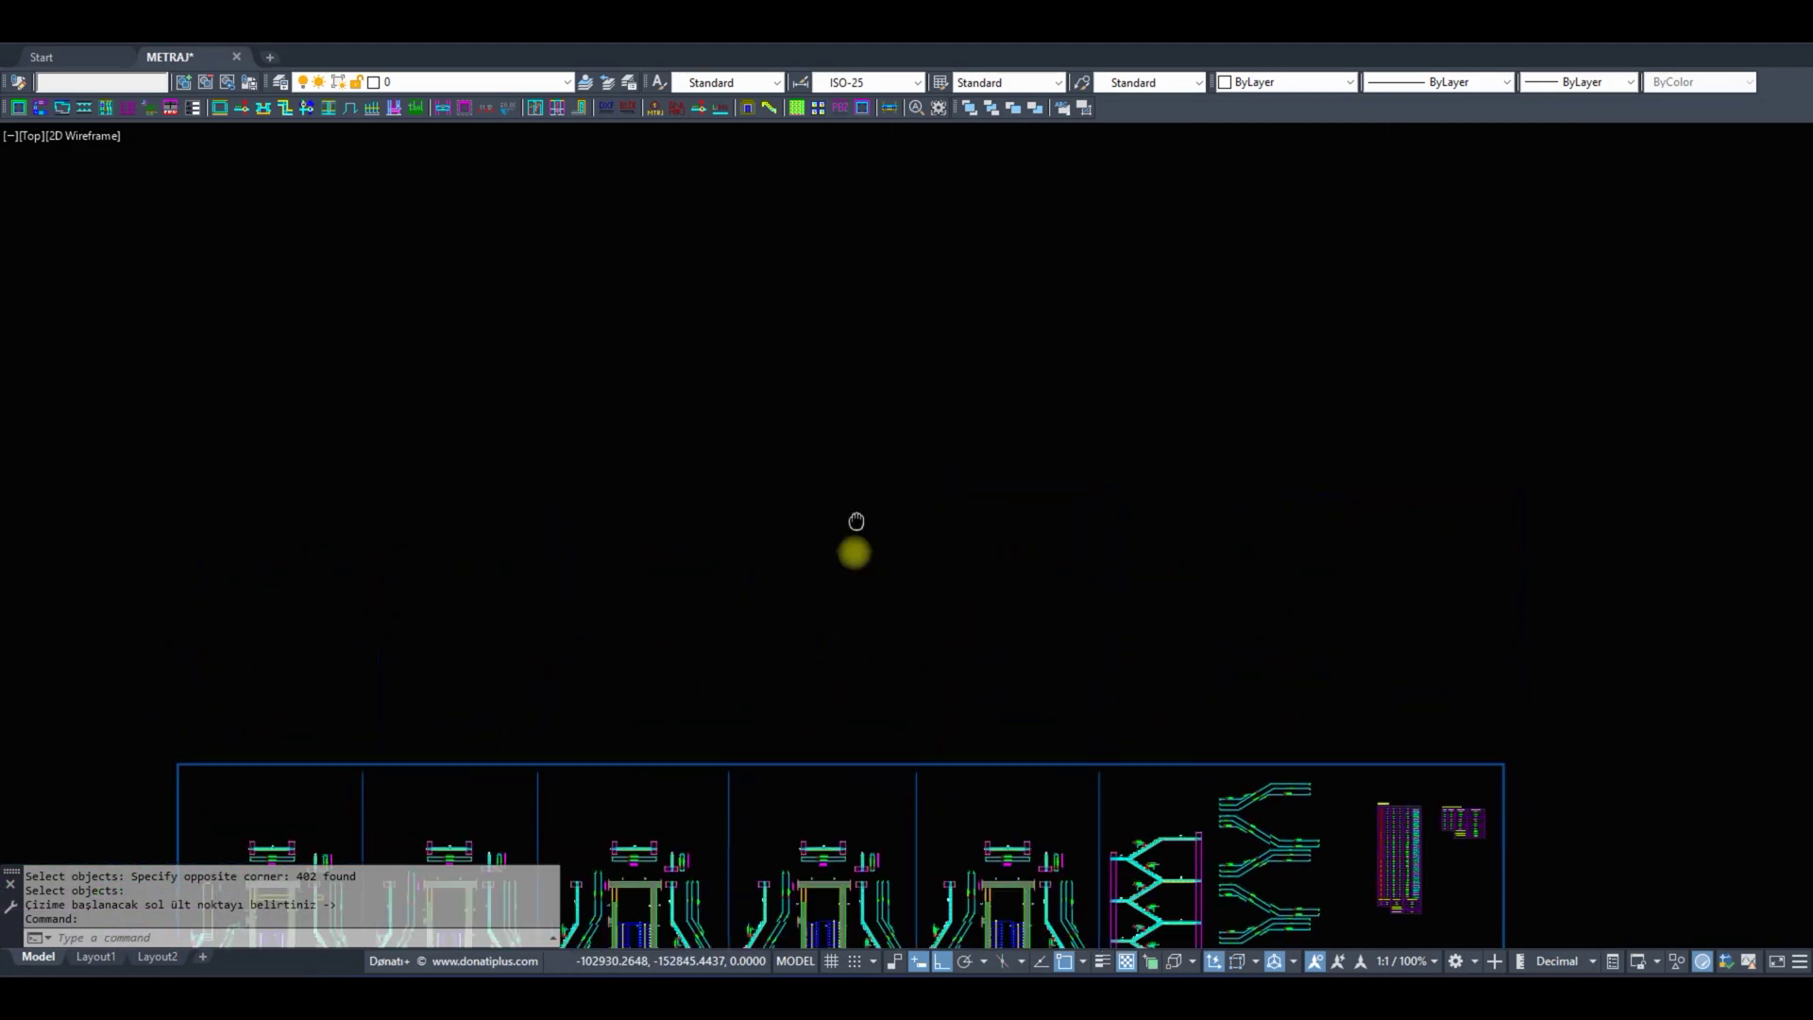
scroll(819, 598, down, 5)
middle_drag(939, 381, 898, 777)
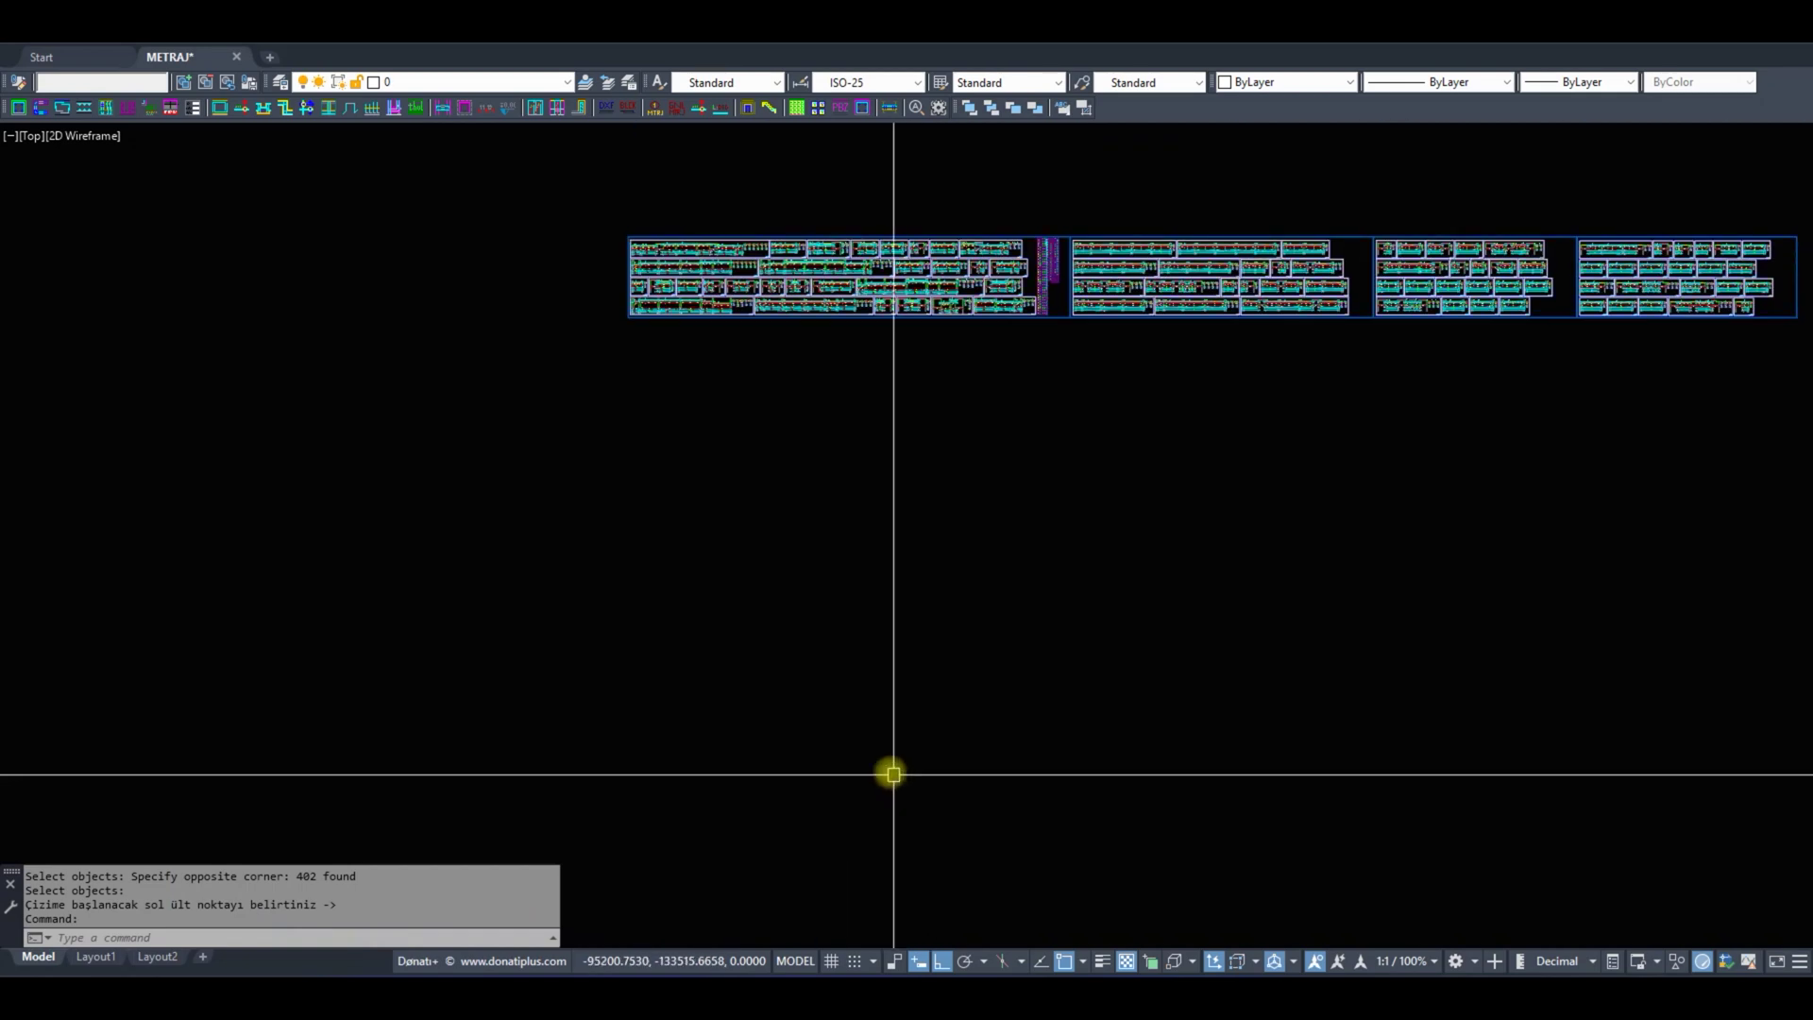